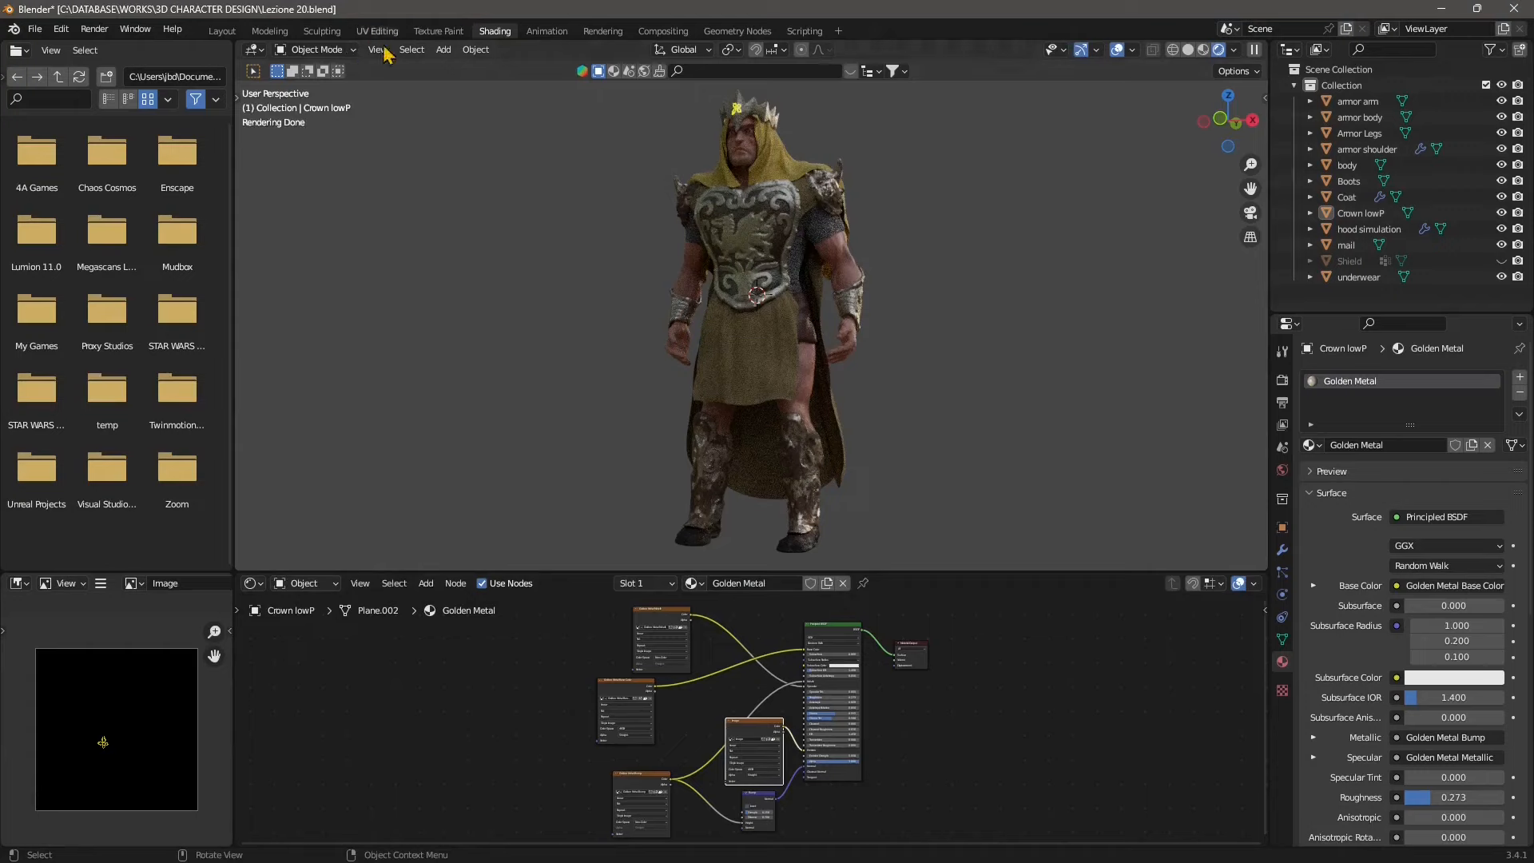
Visit the Layout, Modeling and Sculpting workspaces and examine the character's crown, hood and armor from several angles
click(219, 33)
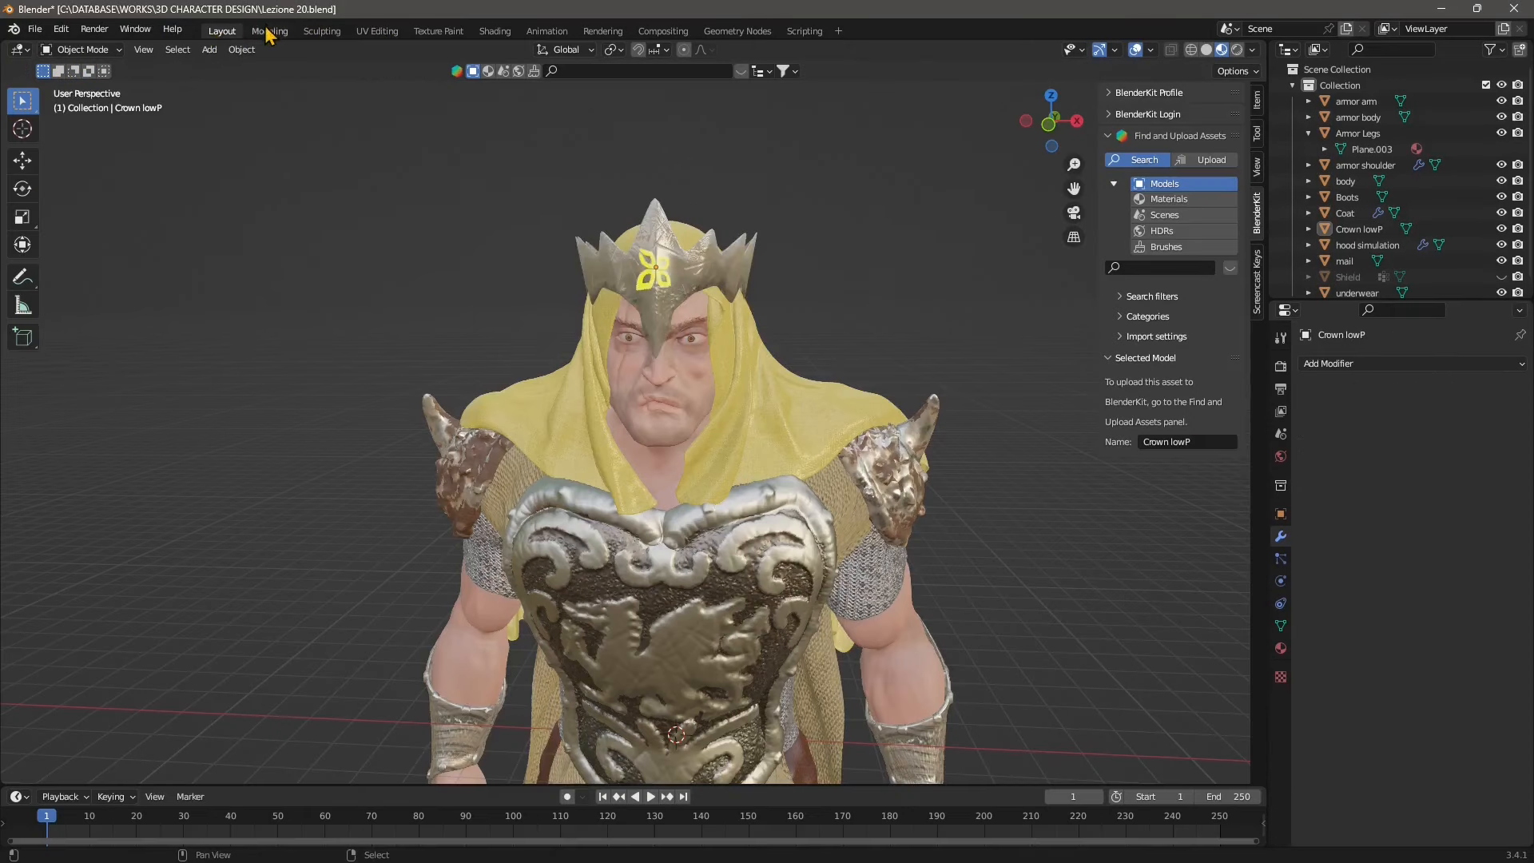
click(267, 33)
click(322, 32)
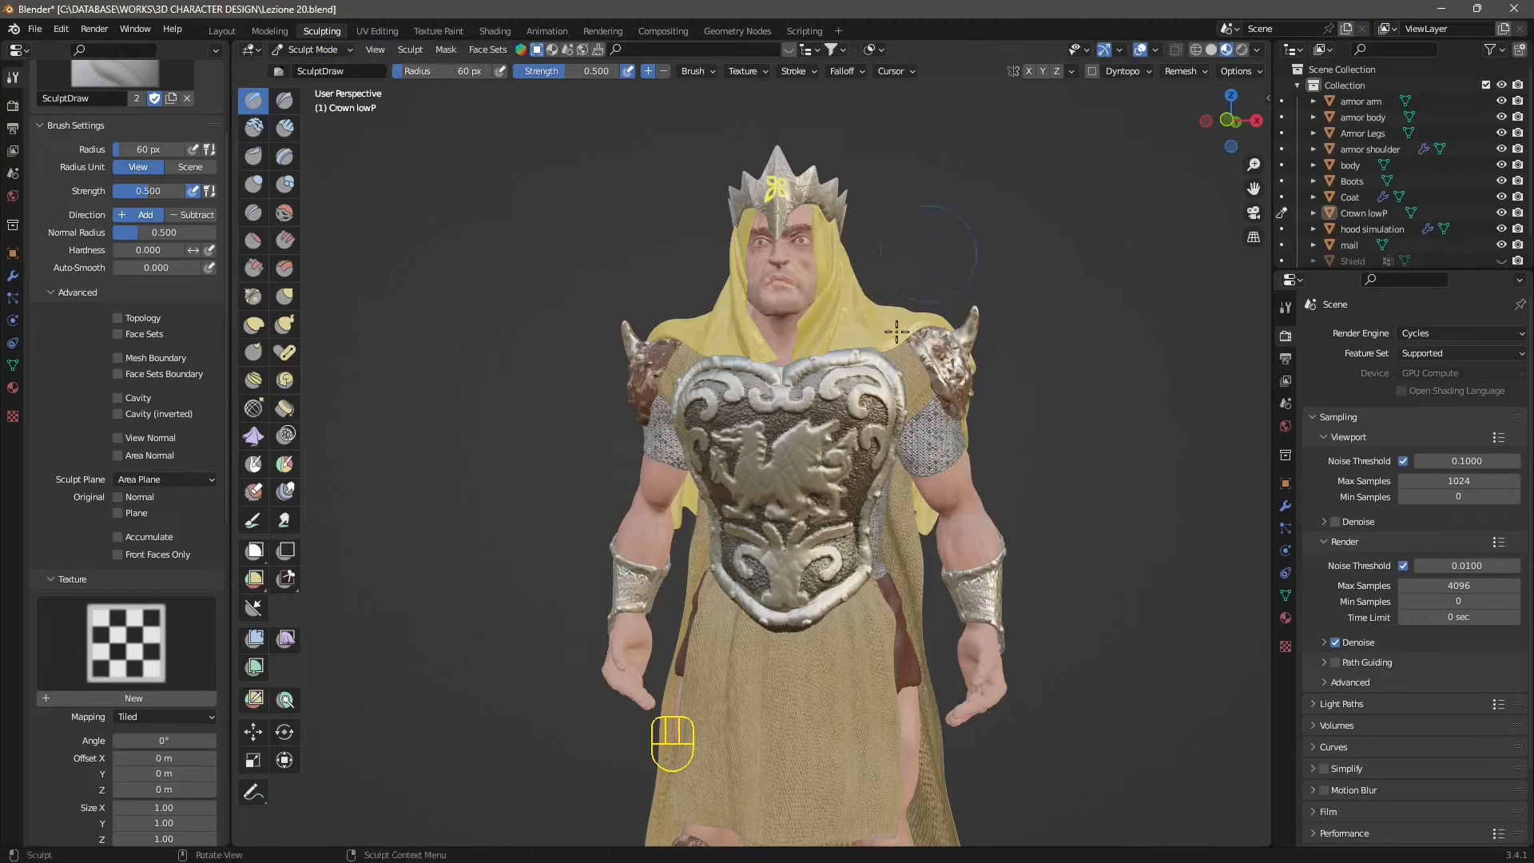
middle_drag(896, 331, 799, 320)
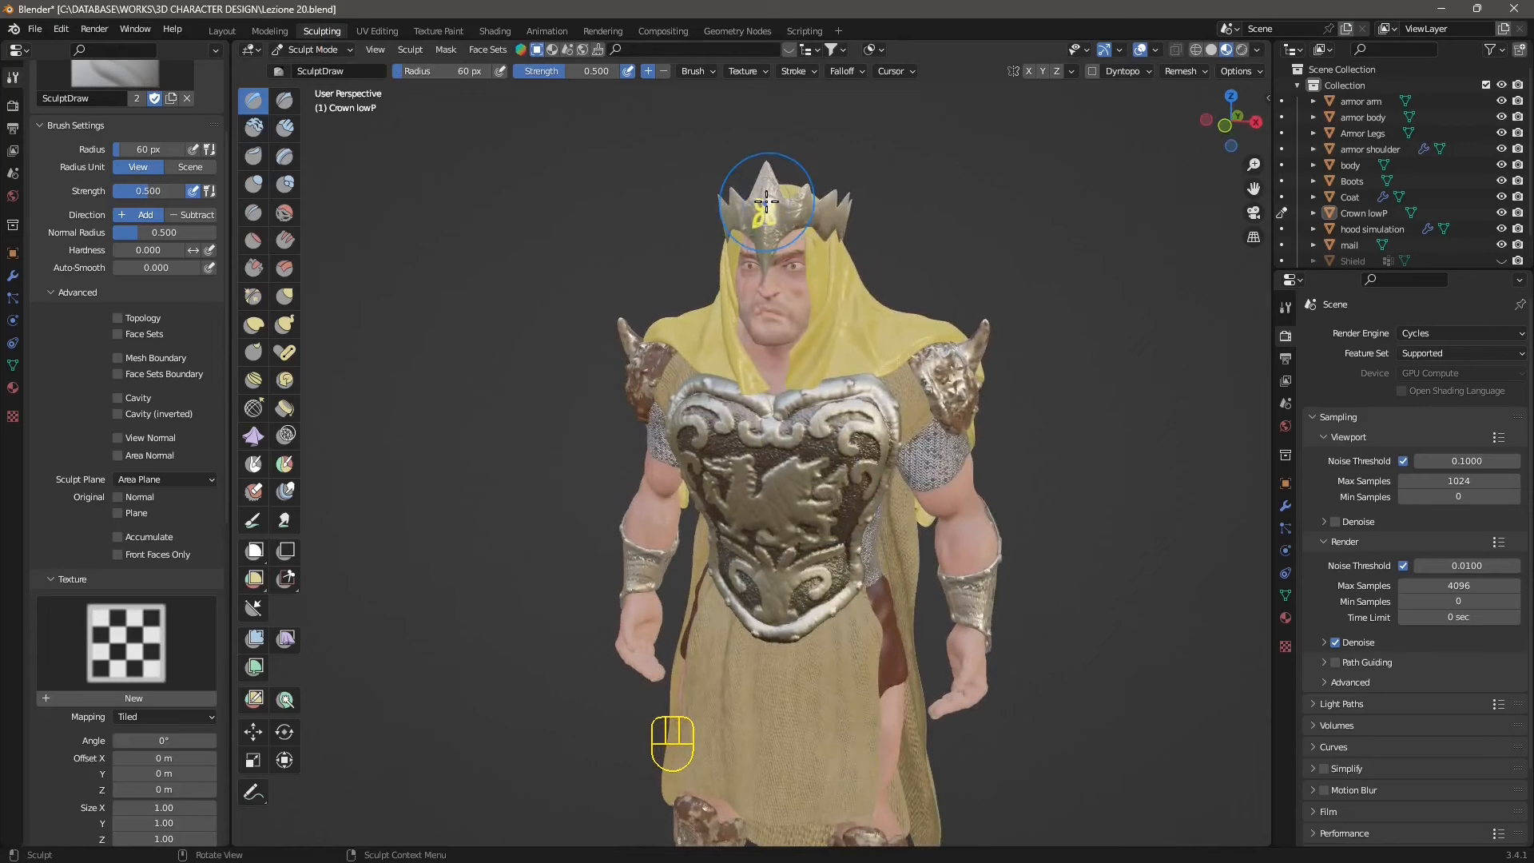
middle_drag(807, 206, 843, 355)
scroll(767, 184, up, 5)
middle_drag(750, 238, 988, 224)
mouse_move(879, 240)
middle_down()
mouse_move(919, 242)
mouse_move(845, 288)
mouse_move(811, 287)
middle_up()
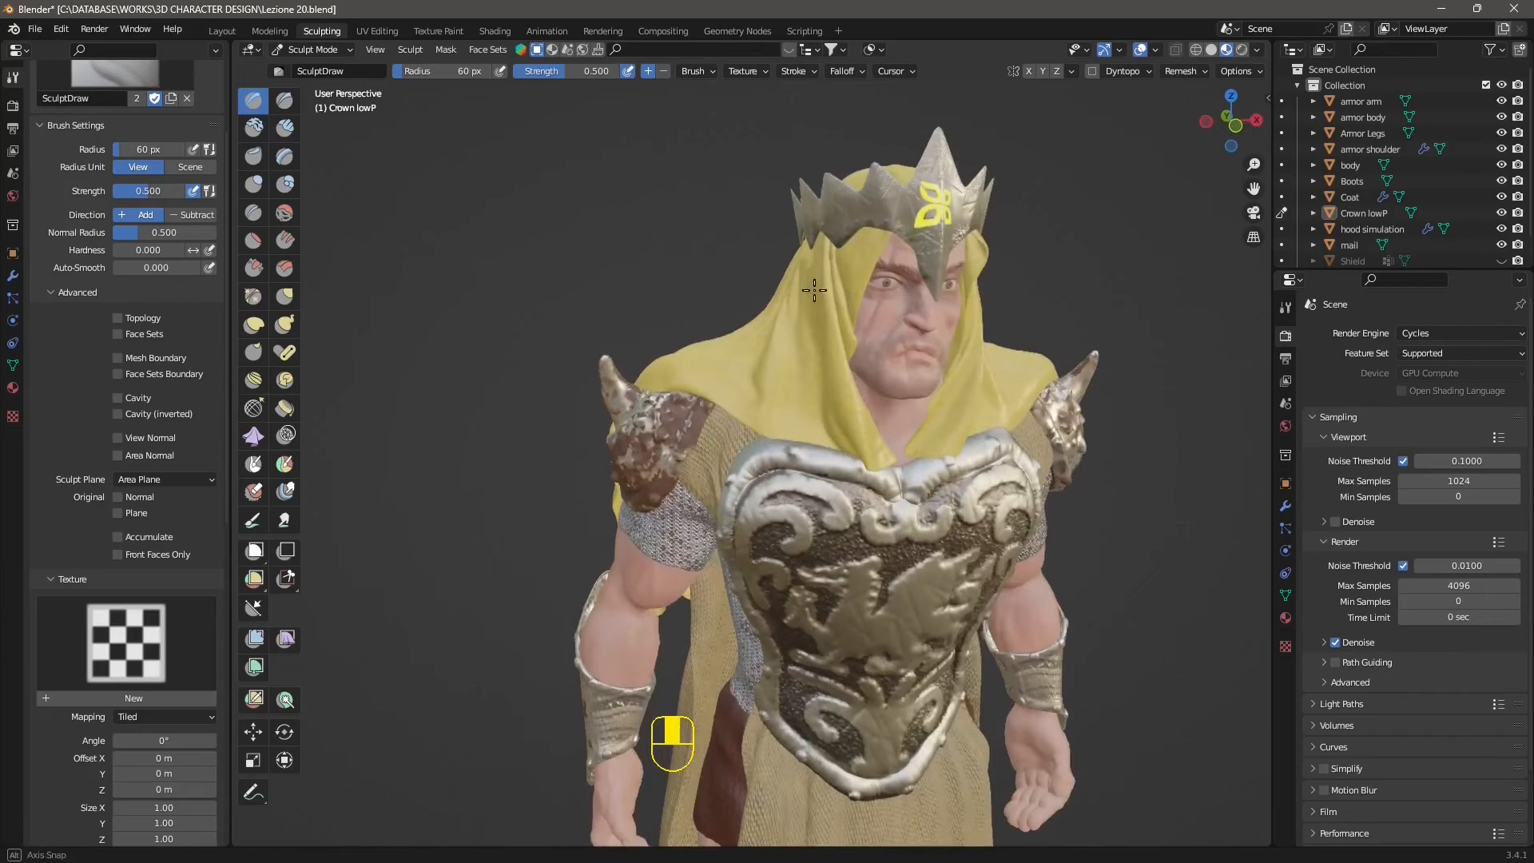
Open the UV Editing workspace and display the golden-silk-displacement.jpg image beside the crown mesh
click(378, 30)
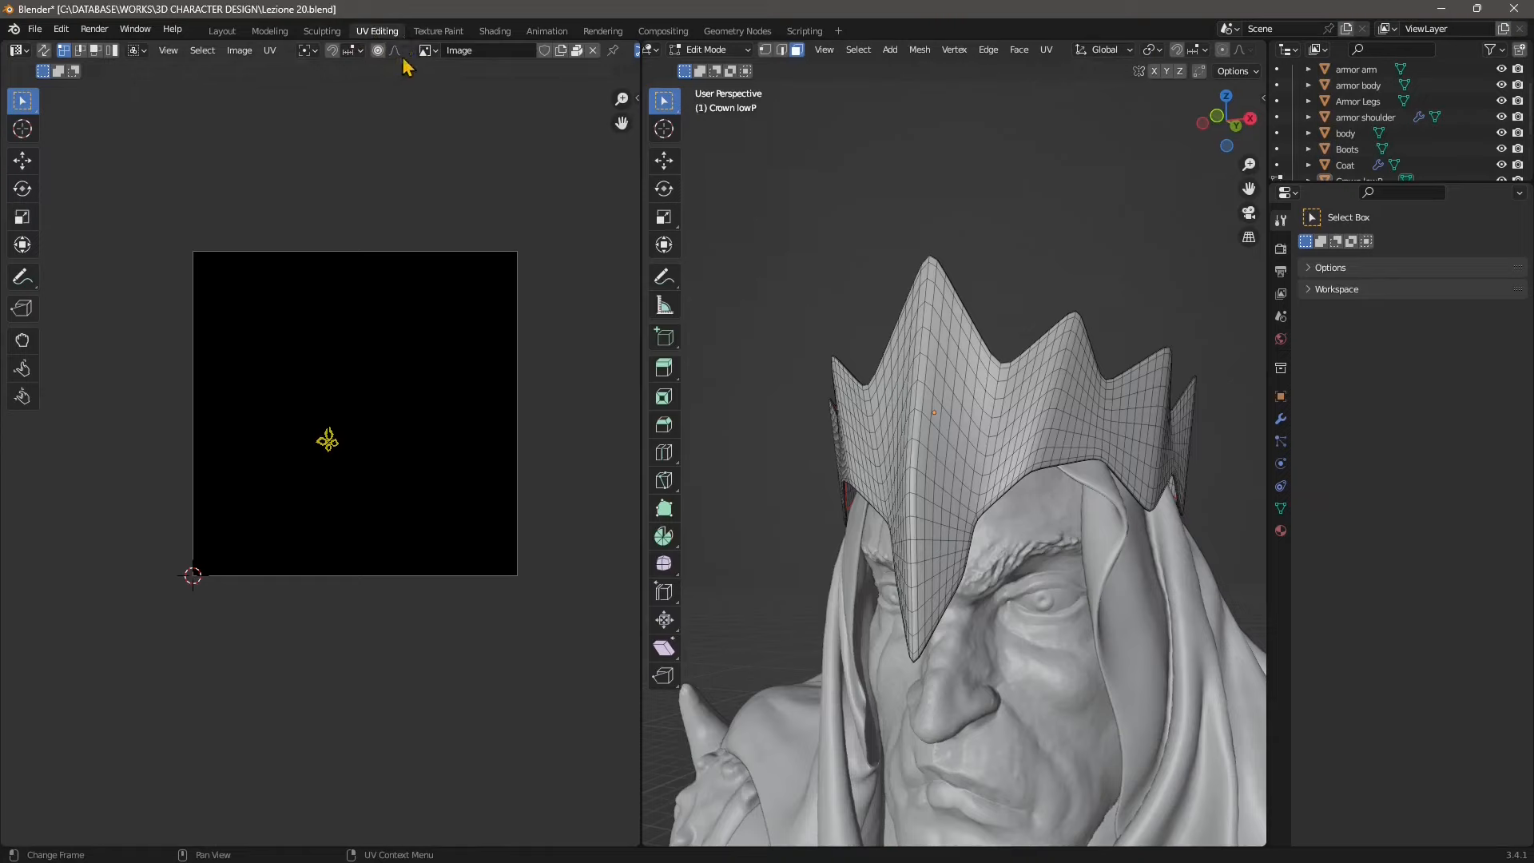
click(427, 50)
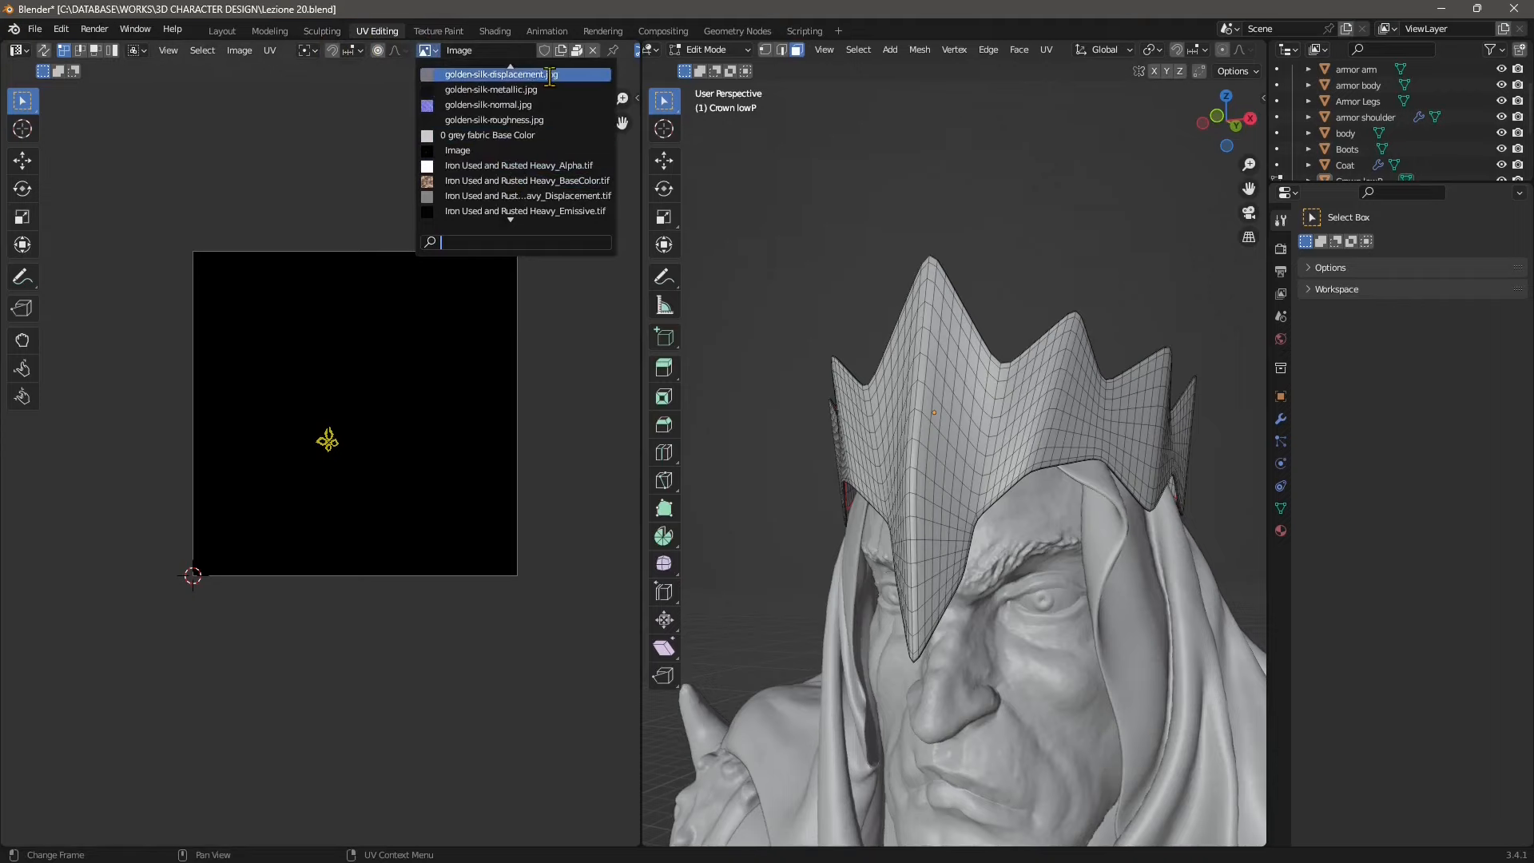
click(515, 74)
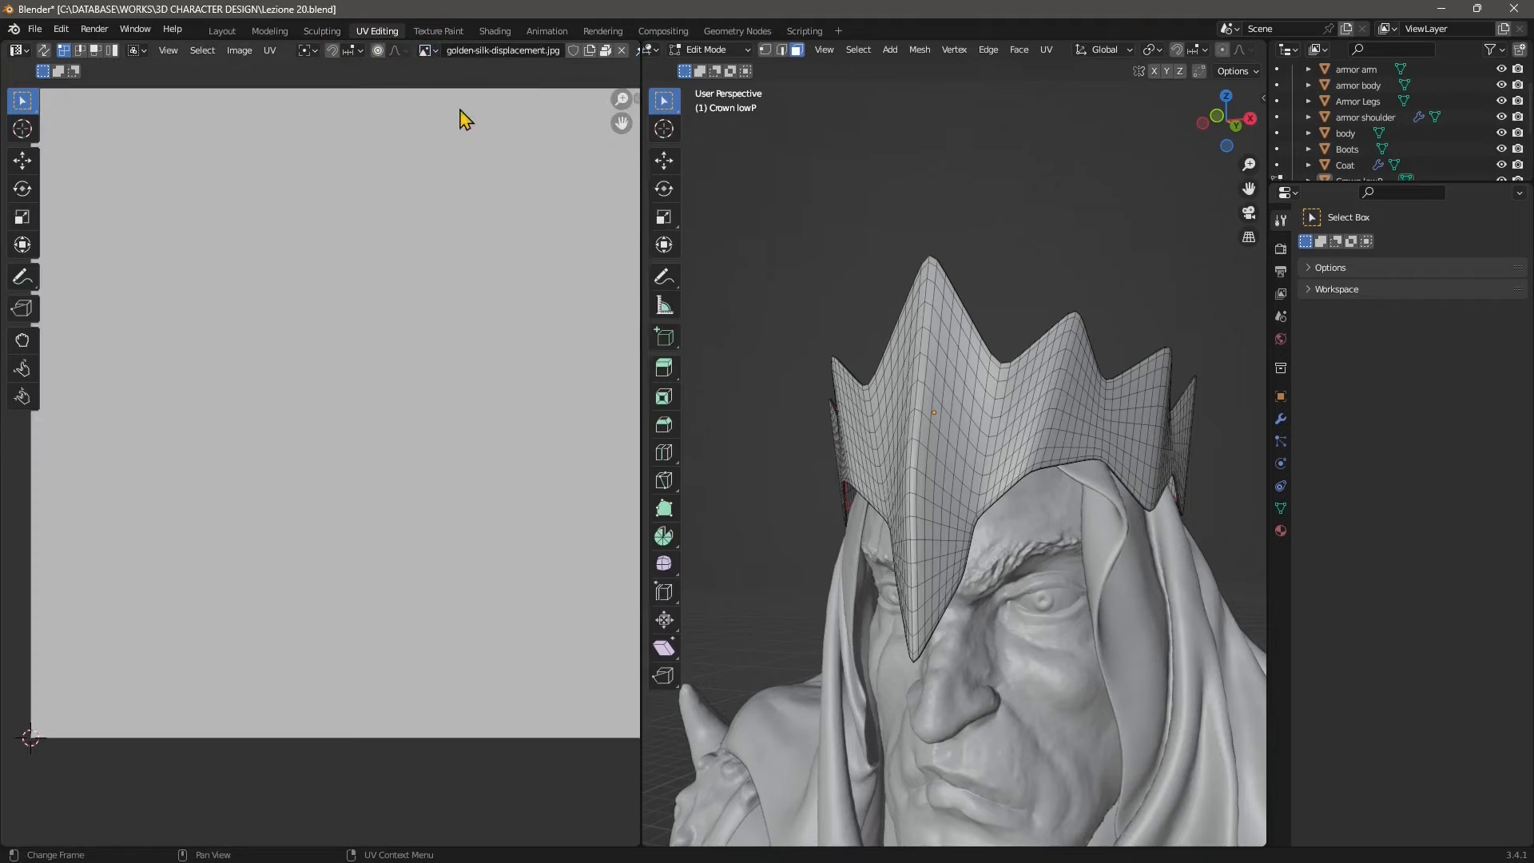
Find the Golden Metal Base Color texture among the available images and display it in the UV editor
click(438, 50)
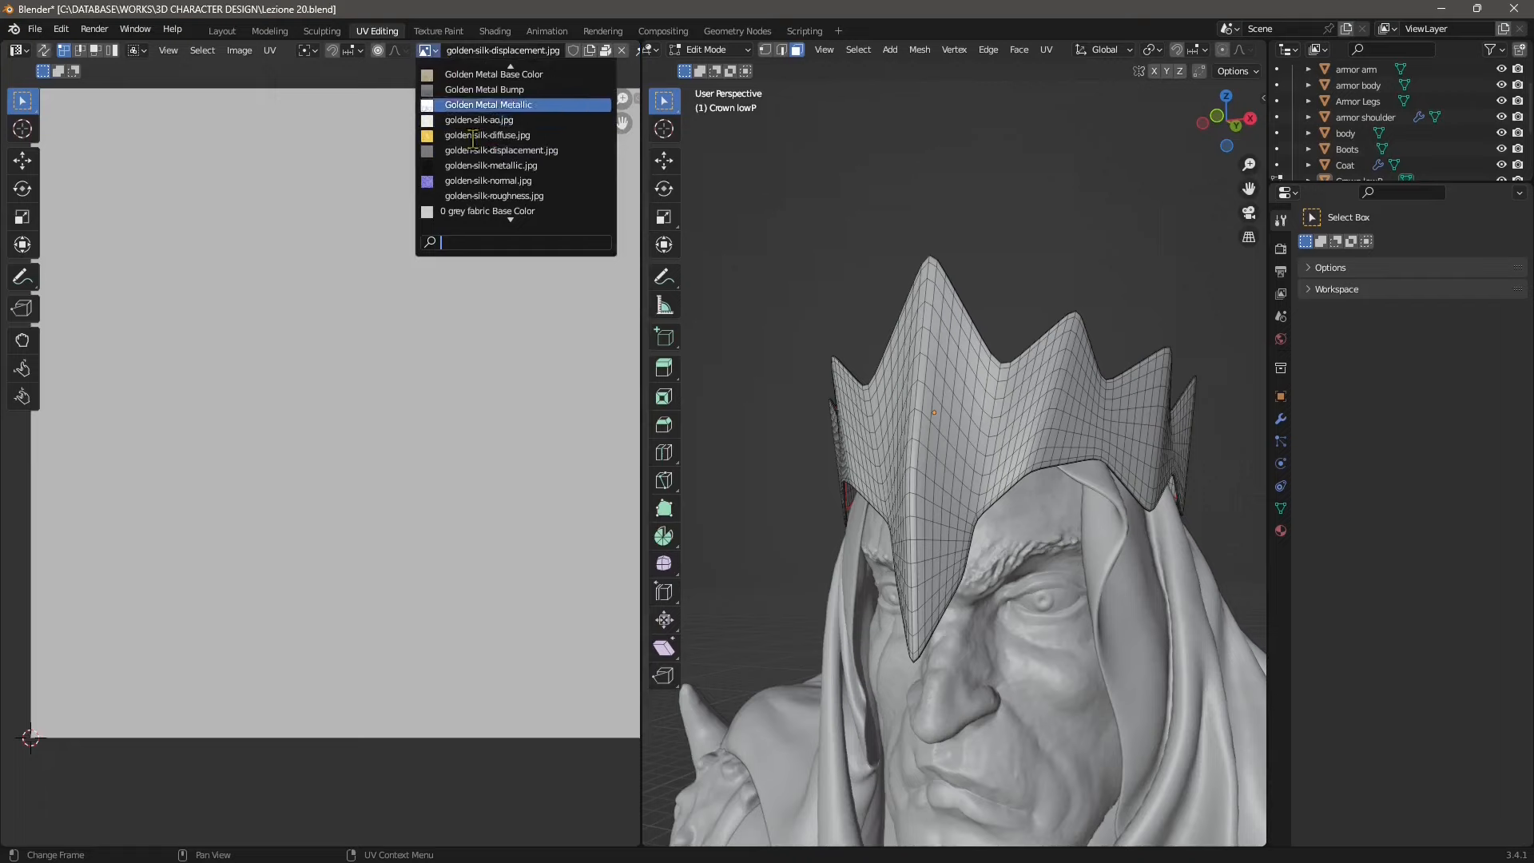
scroll(512, 183, down, 5)
scroll(487, 207, down, 12)
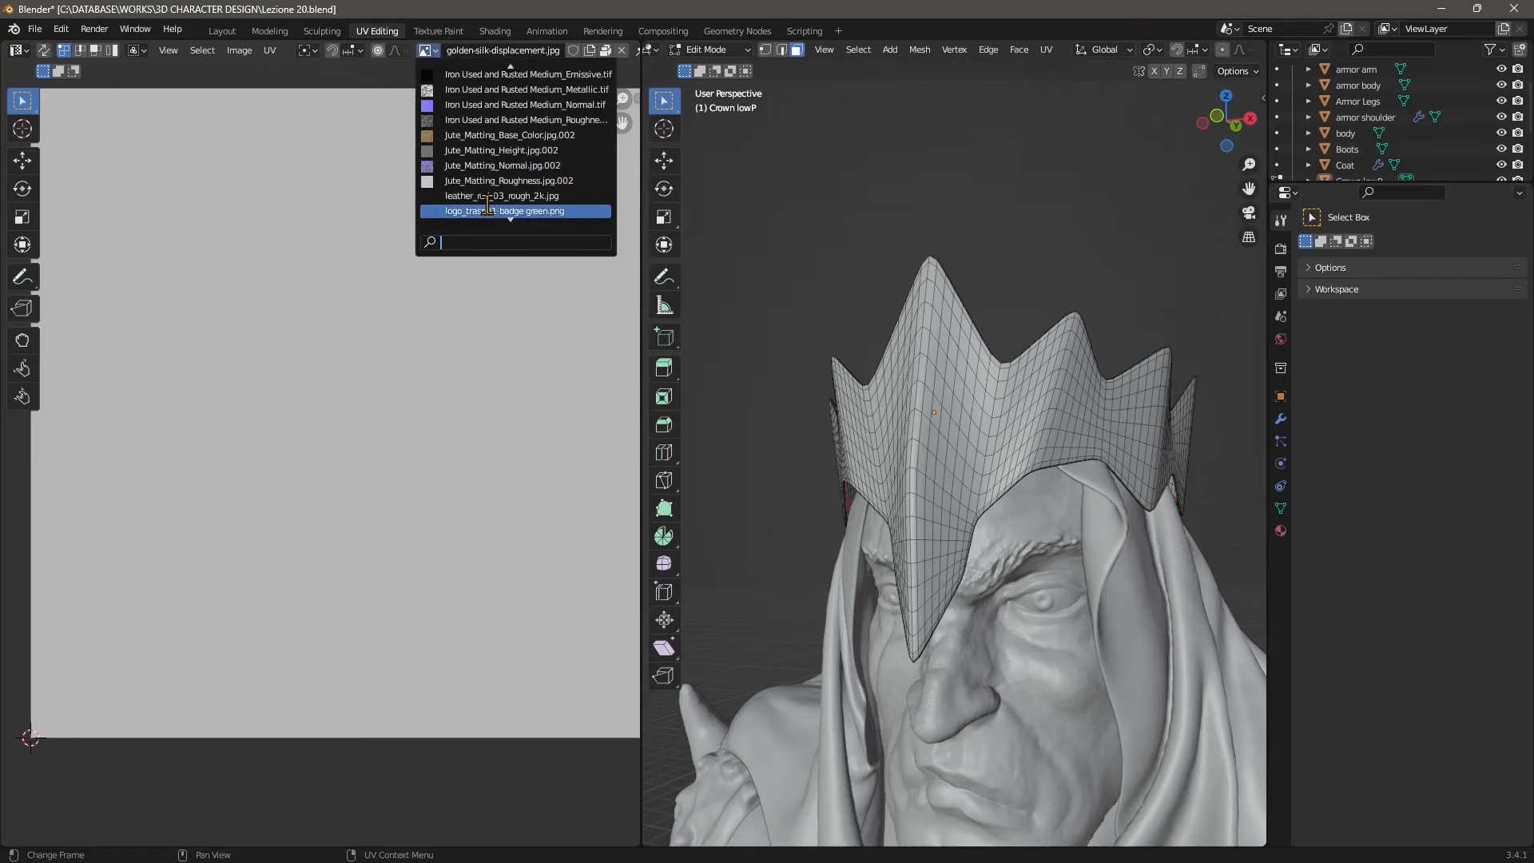
scroll(488, 207, down, 5)
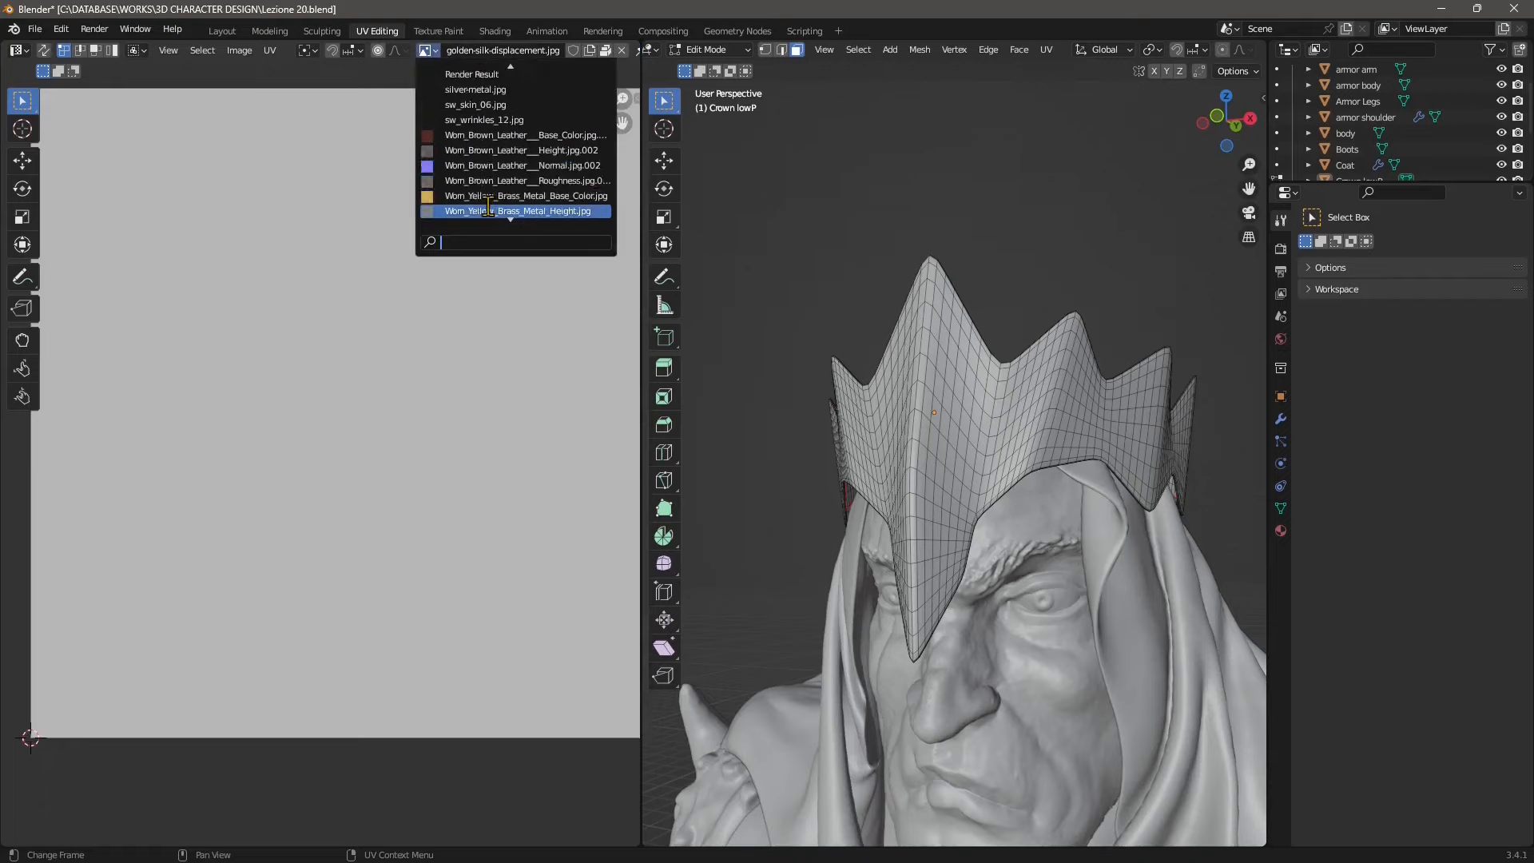
scroll(489, 200, up, 13)
scroll(489, 191, up, 12)
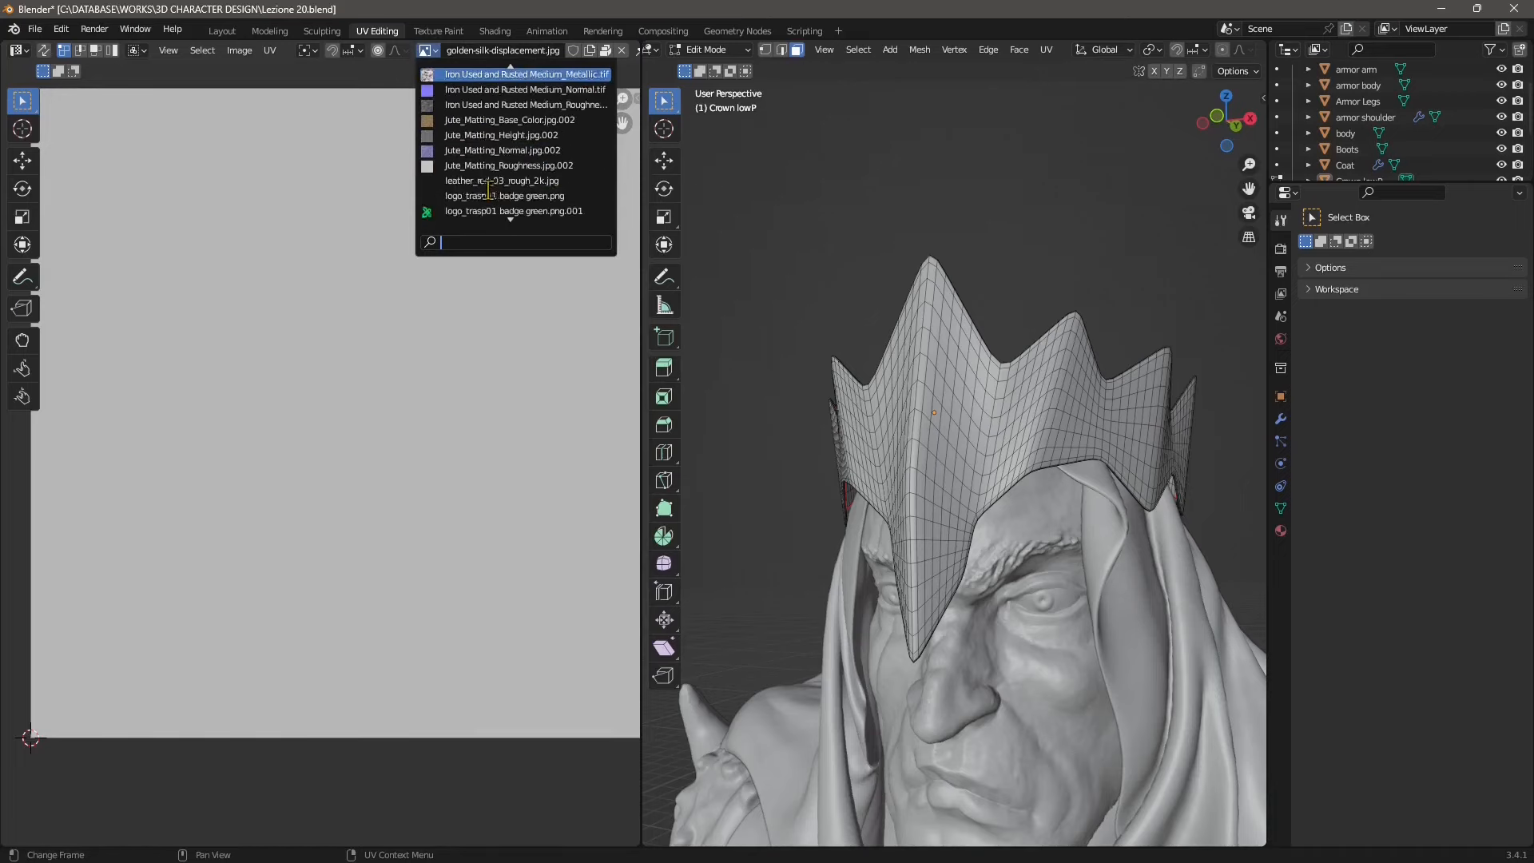
text(gold)
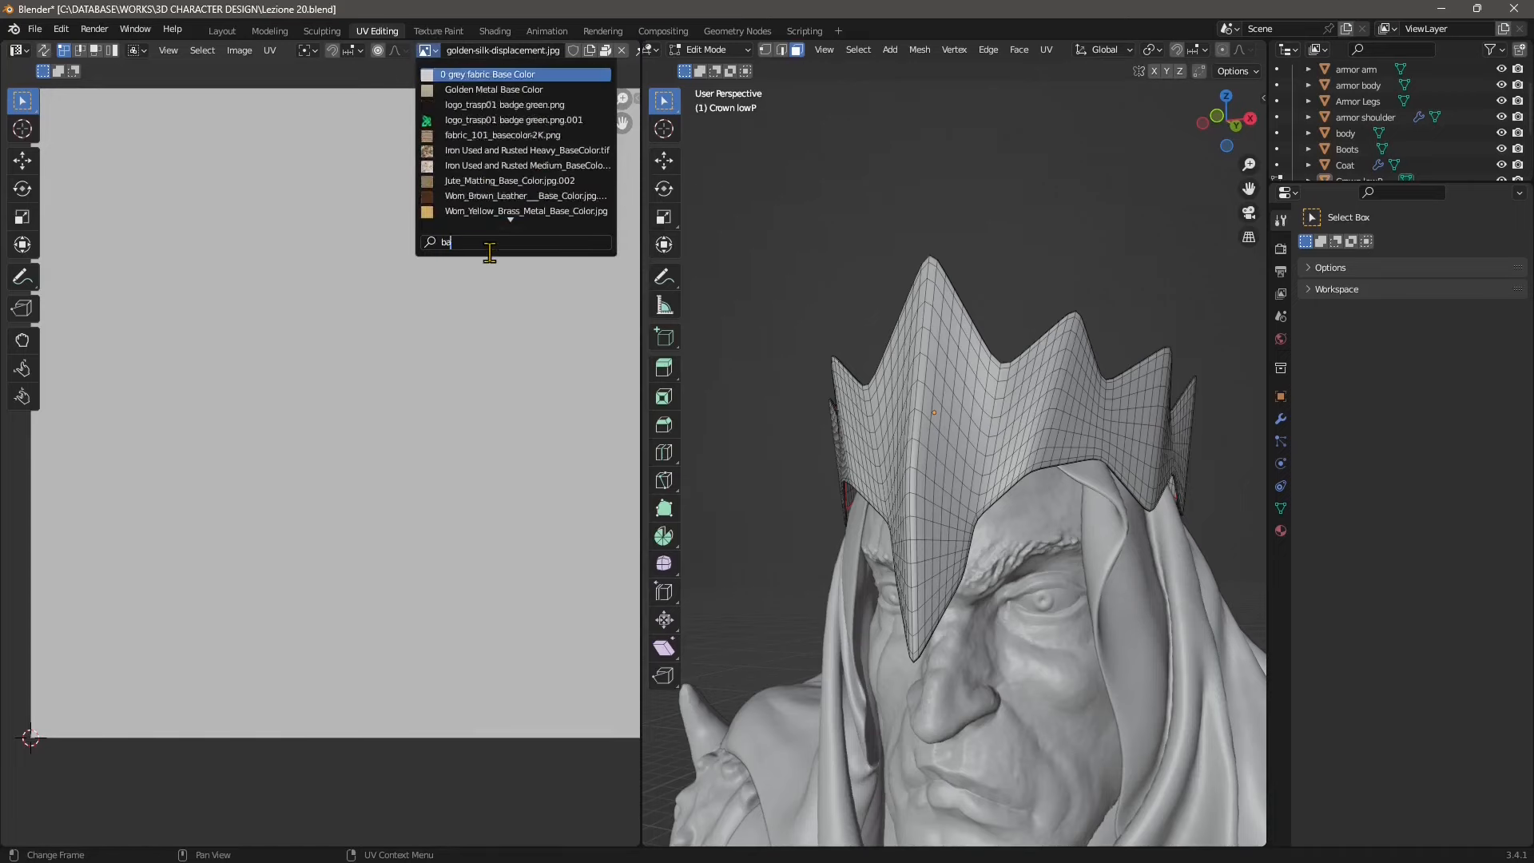
key(Down)
key(Return)
scroll(316, 568, up, 3)
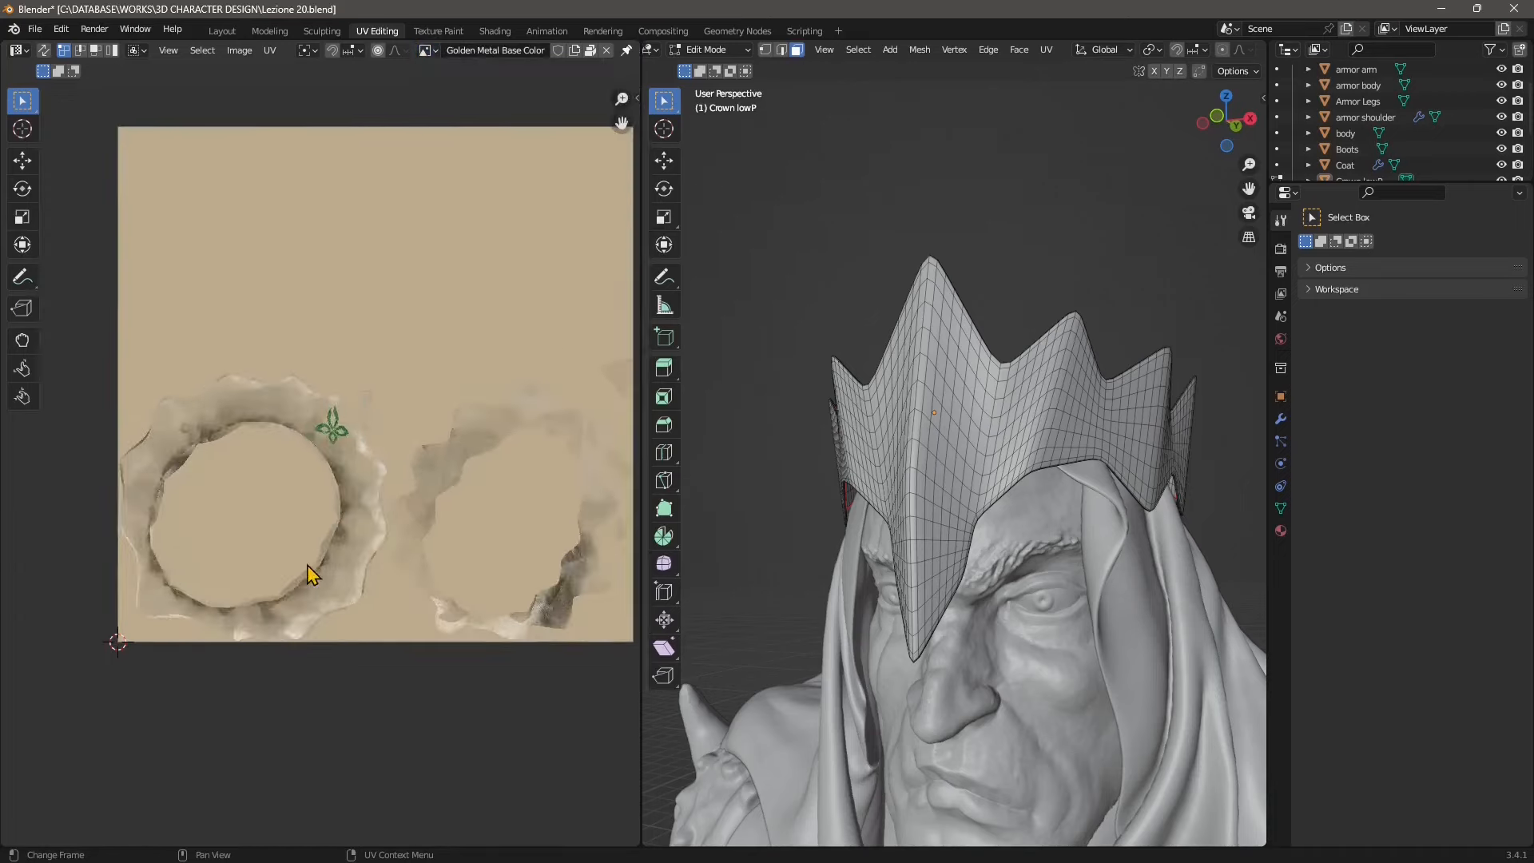
scroll(315, 574, down, 1)
scroll(364, 582, down, 1)
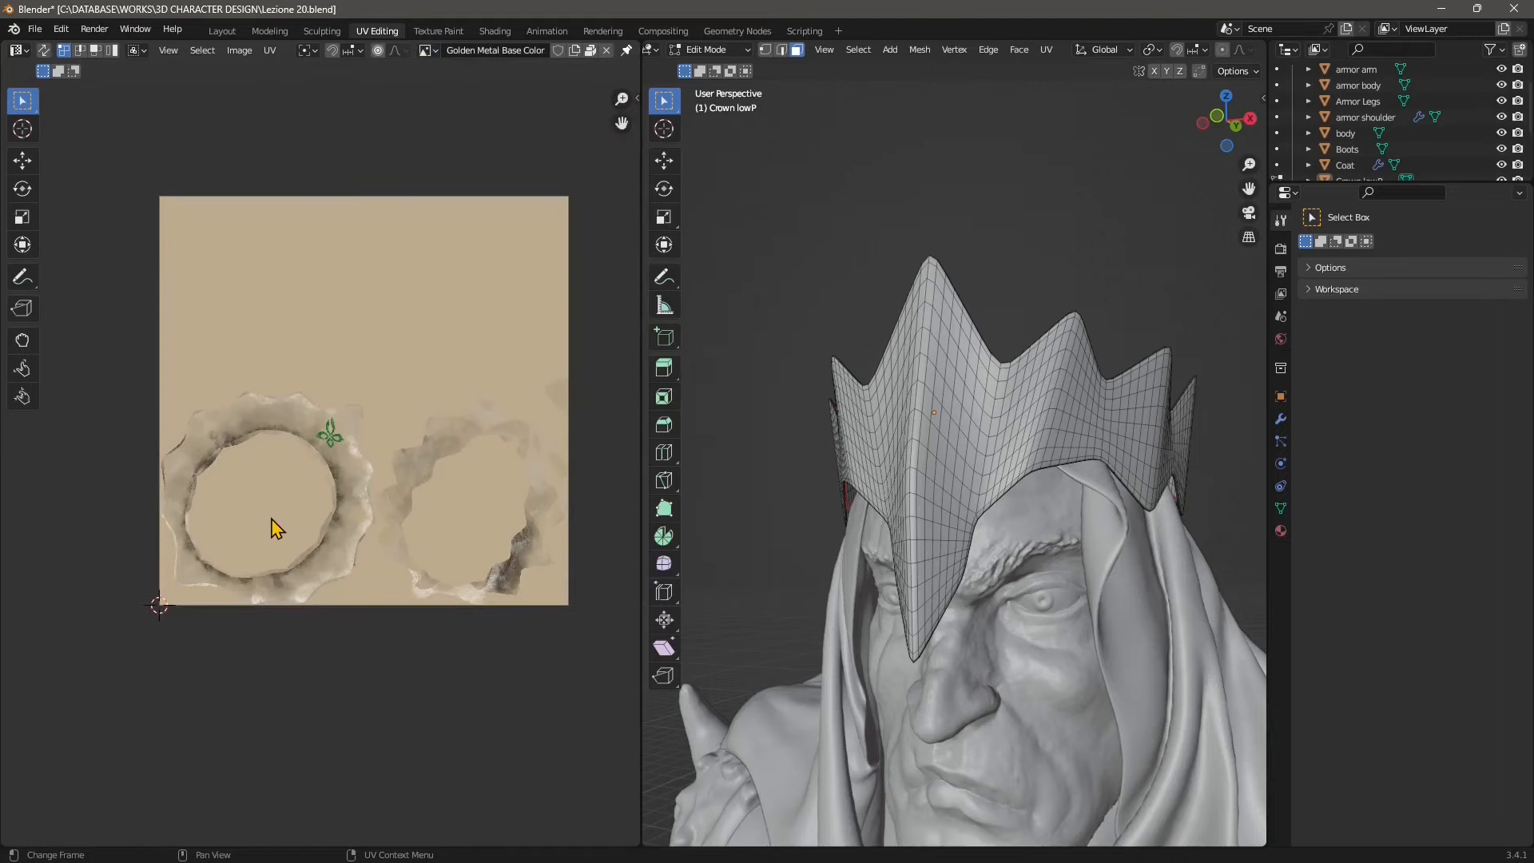
scroll(274, 524, up, 1)
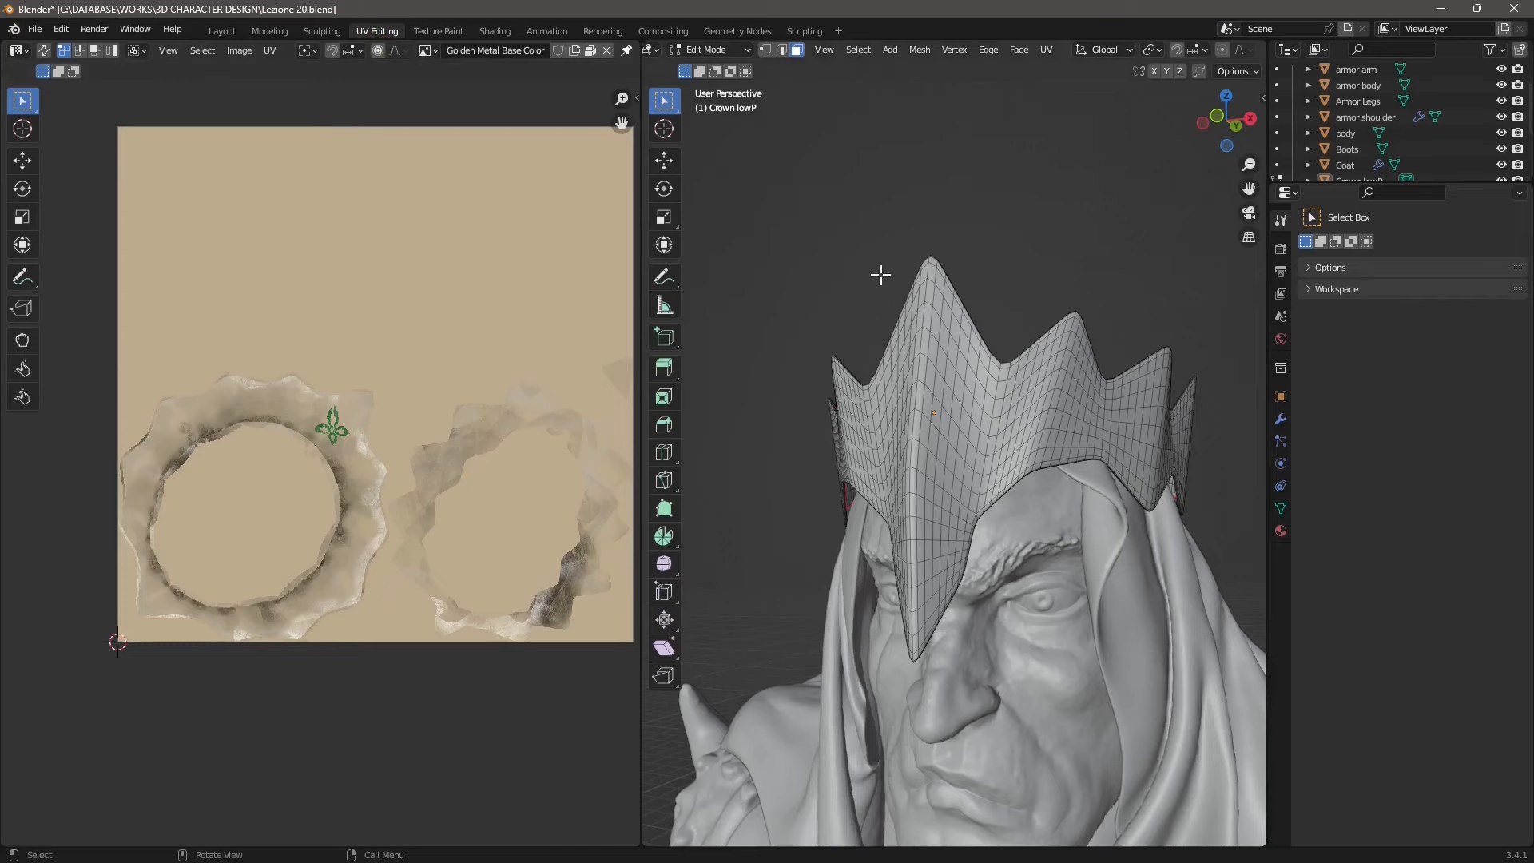
Open the Texture Paint workspace, view the crown's painted emblem from different angles and check the available interaction modes
click(427, 31)
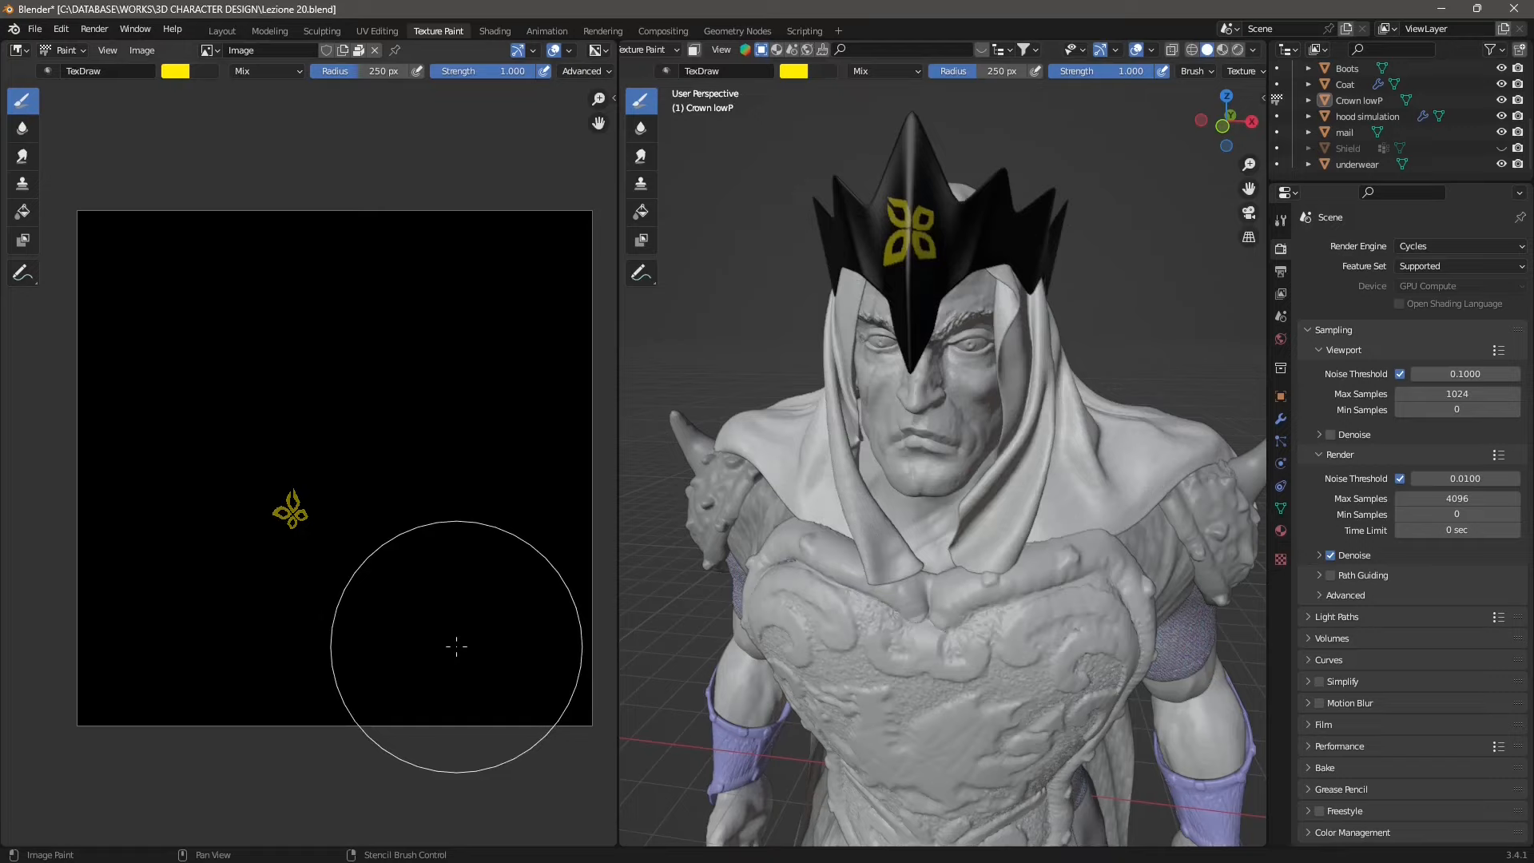
middle_drag(855, 703, 839, 530)
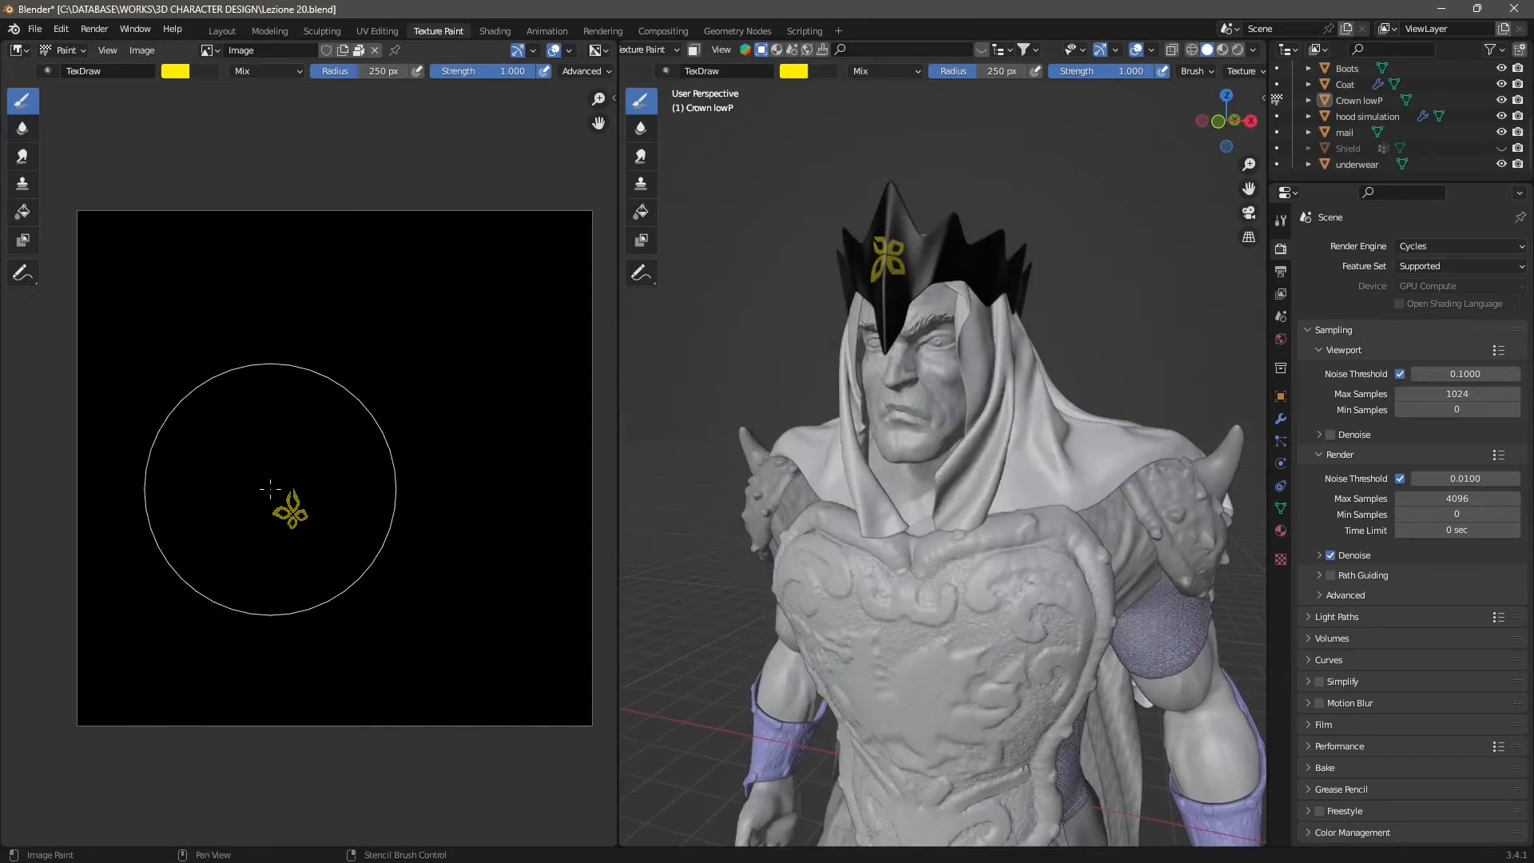
mouse_move(881, 257)
middle_down()
mouse_move(989, 412)
mouse_move(918, 274)
middle_up()
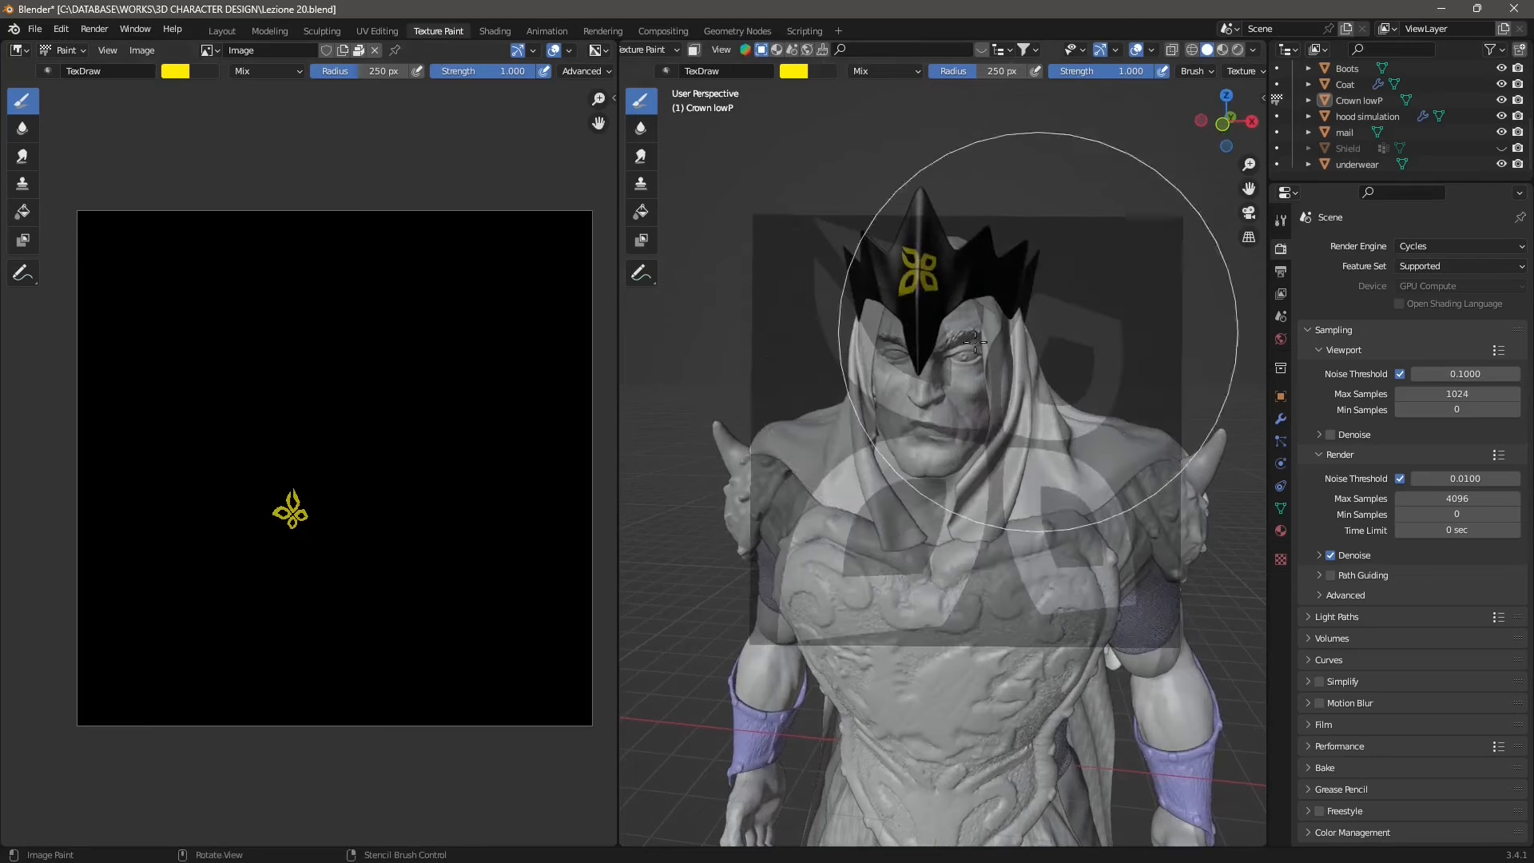
click(645, 50)
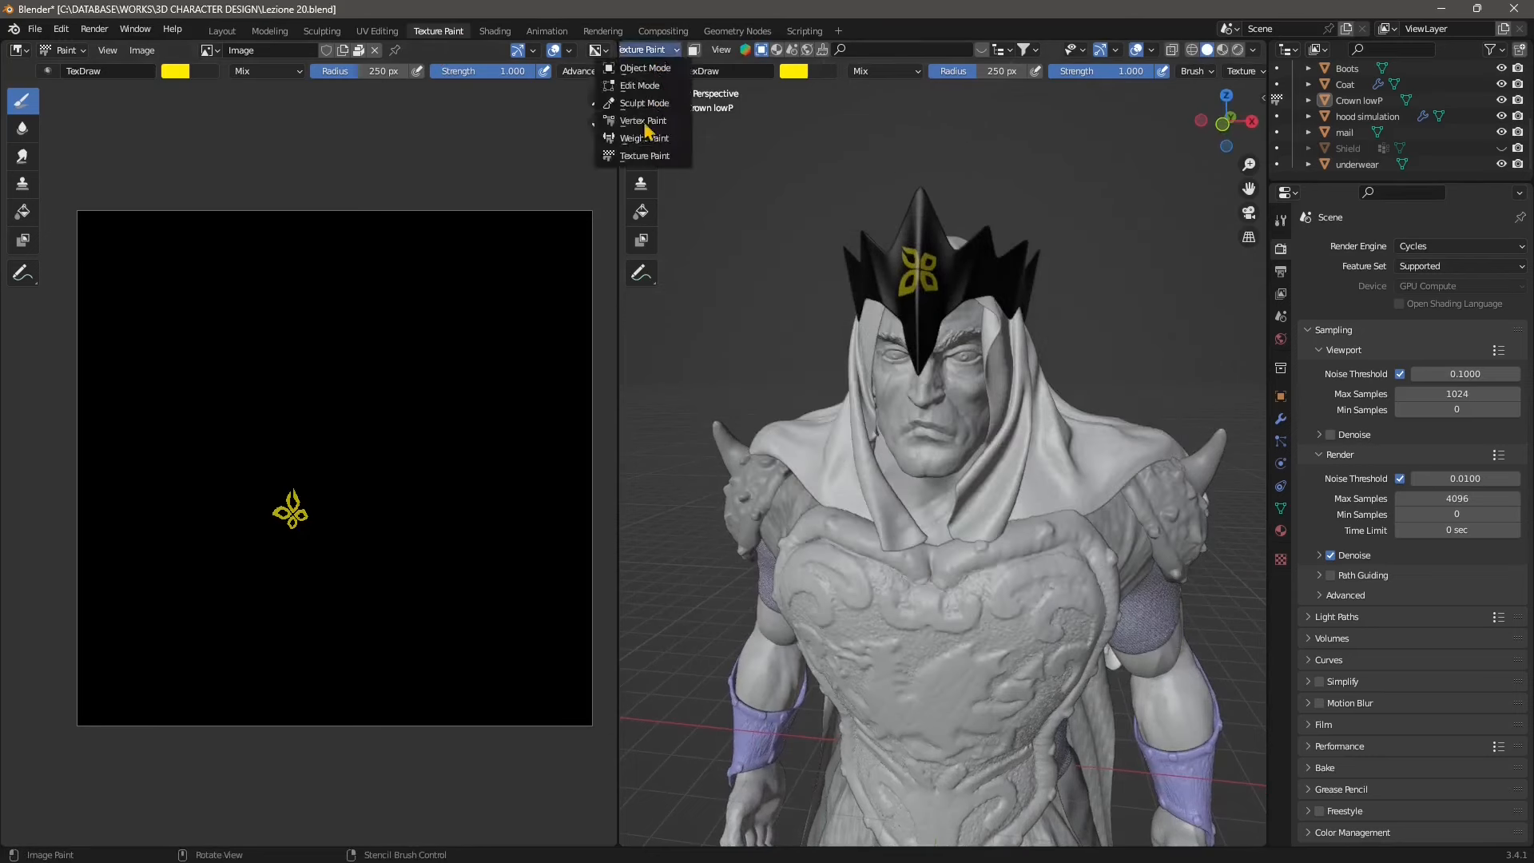
Open the Shading workspace and shift the crown's Golden Metal Metallic texture node toward the shader node
click(494, 31)
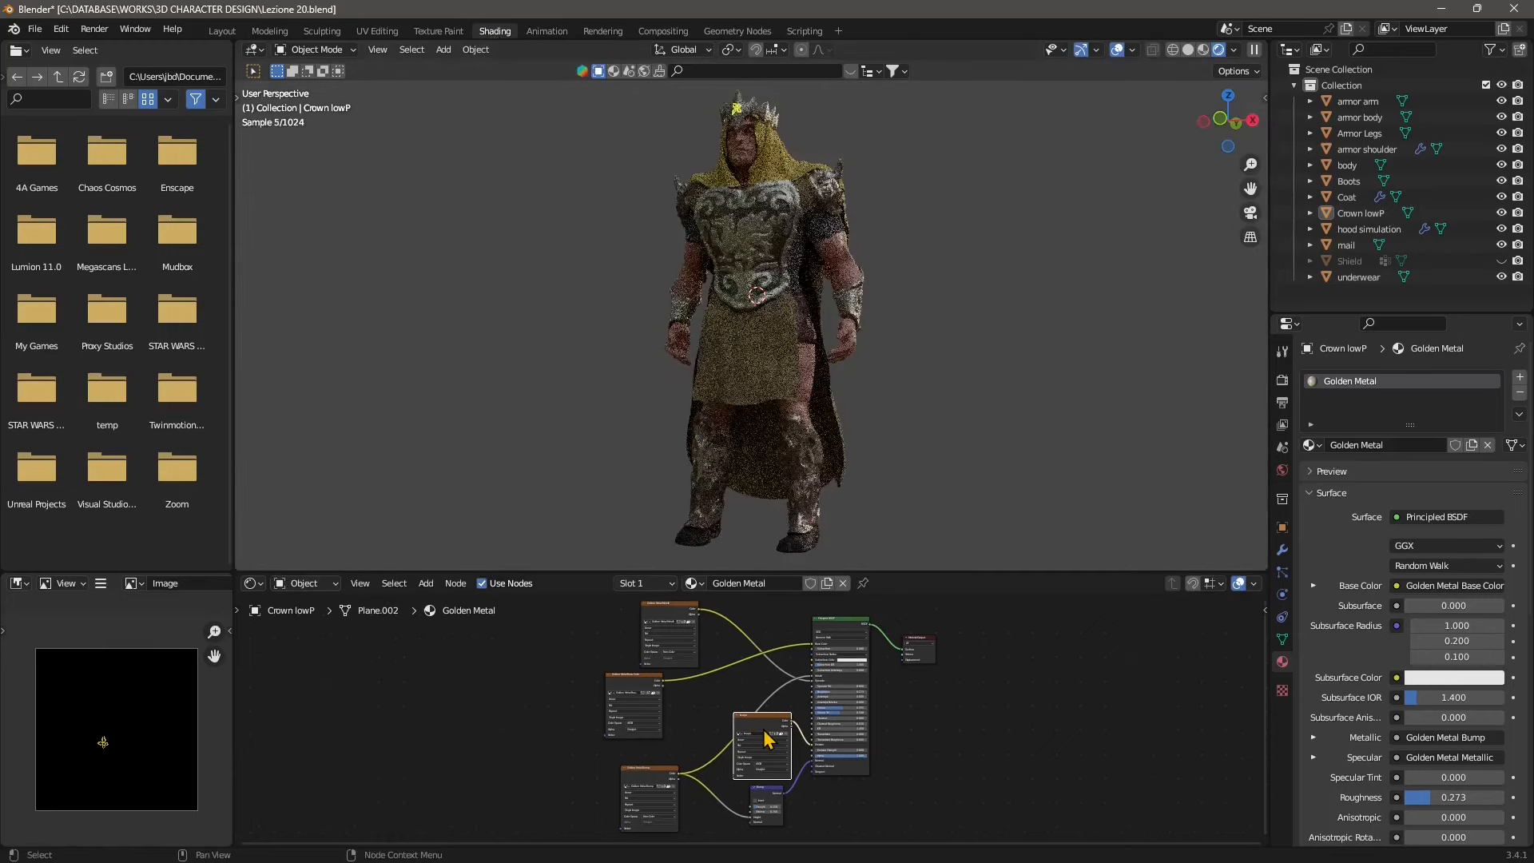
scroll(764, 739, up, 2)
scroll(771, 759, down, 1)
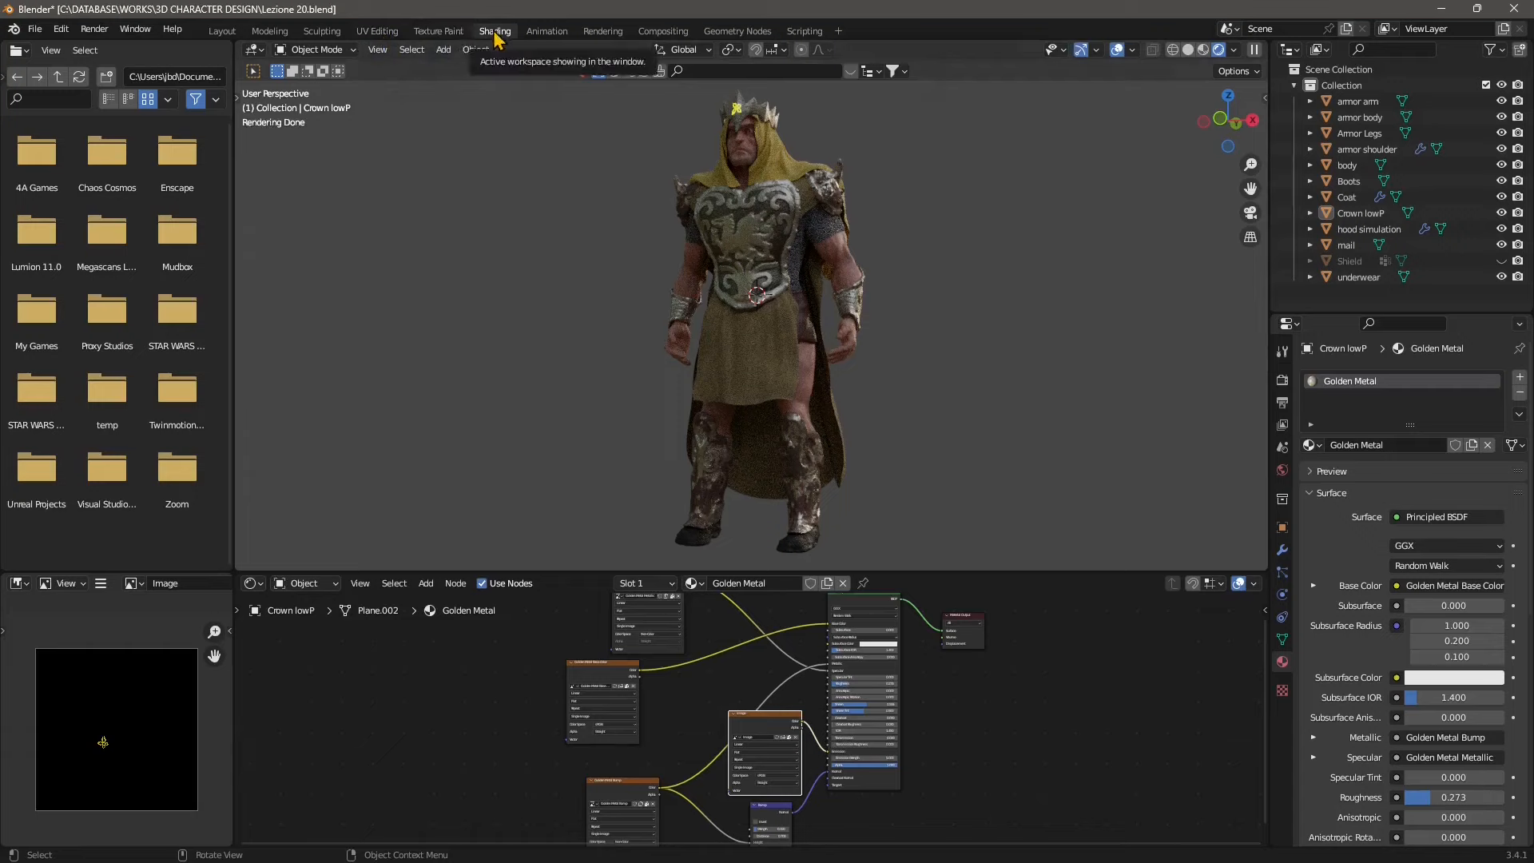
middle_drag(747, 729, 755, 783)
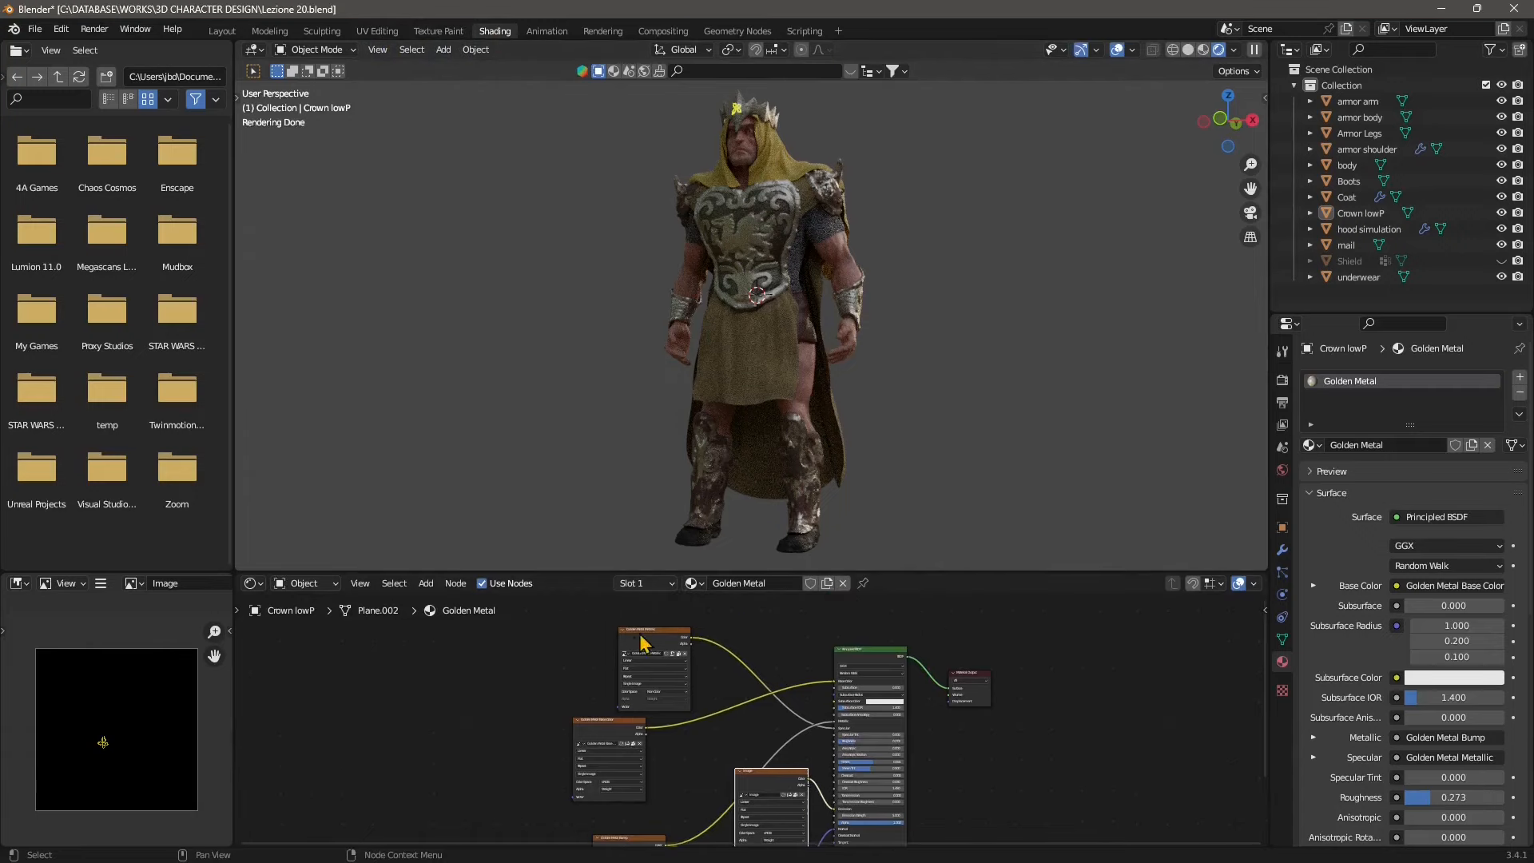
drag(663, 662, 701, 637)
middle_drag(703, 733, 691, 673)
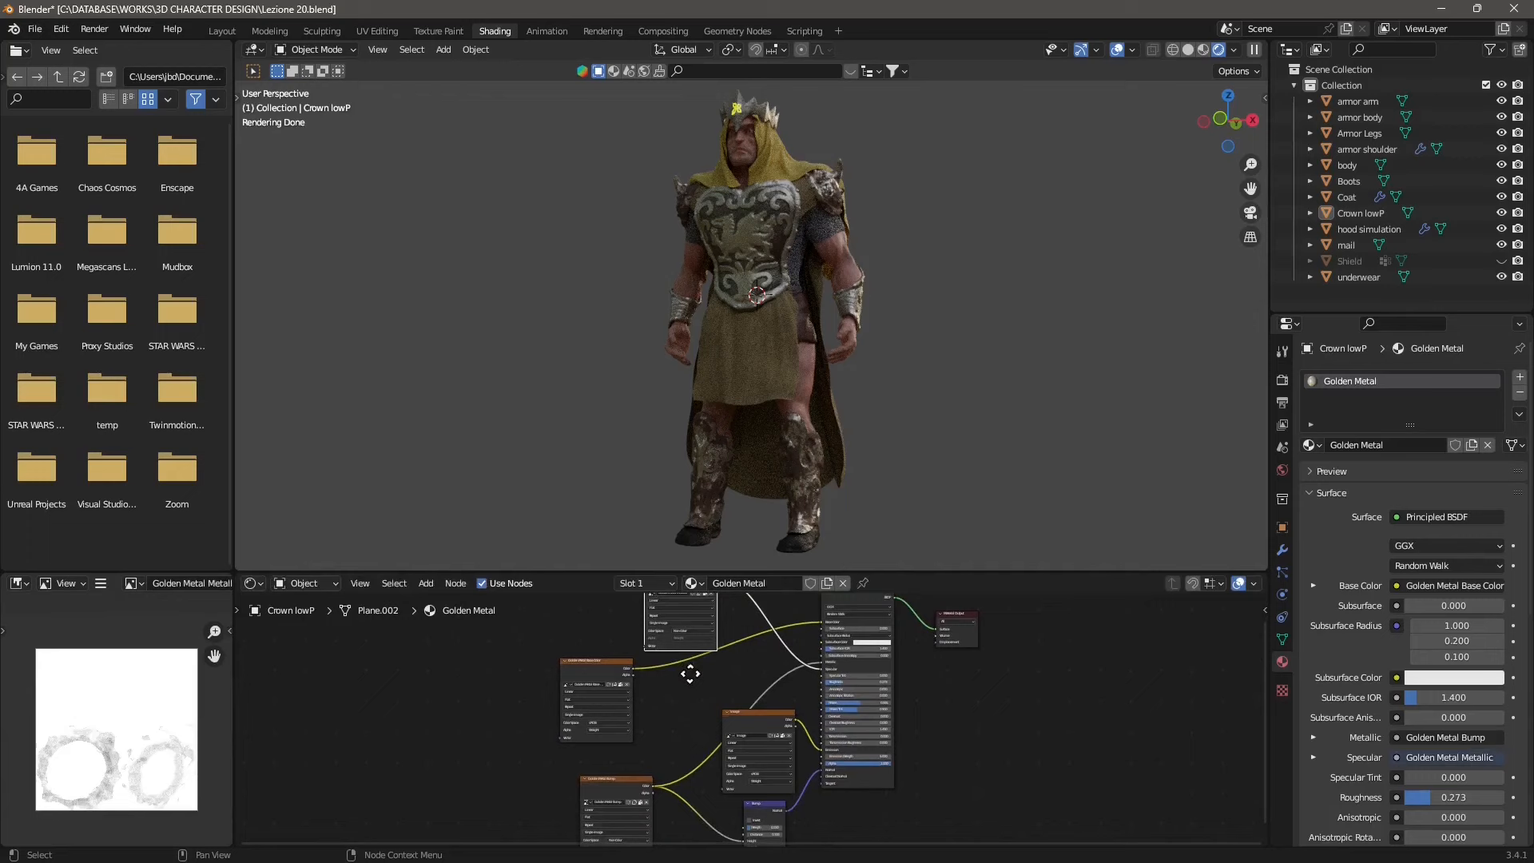
Move the Golden Metal Base Color texture node slightly closer to the Principled BSDF in the crown's node graph
click(584, 673)
drag(582, 665, 610, 672)
scroll(802, 695, down, 1)
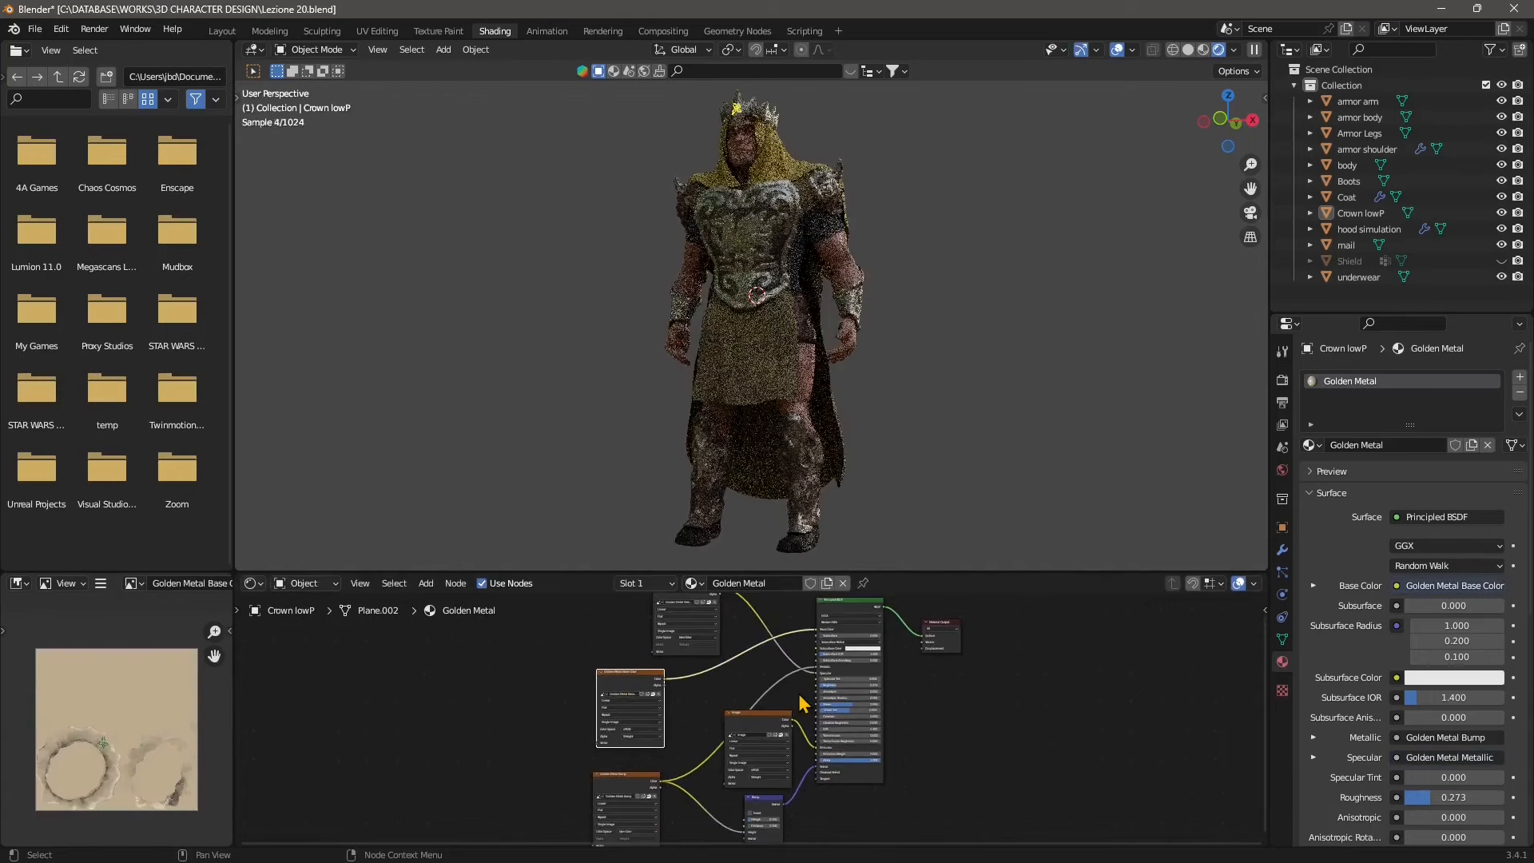
middle_drag(814, 715, 800, 741)
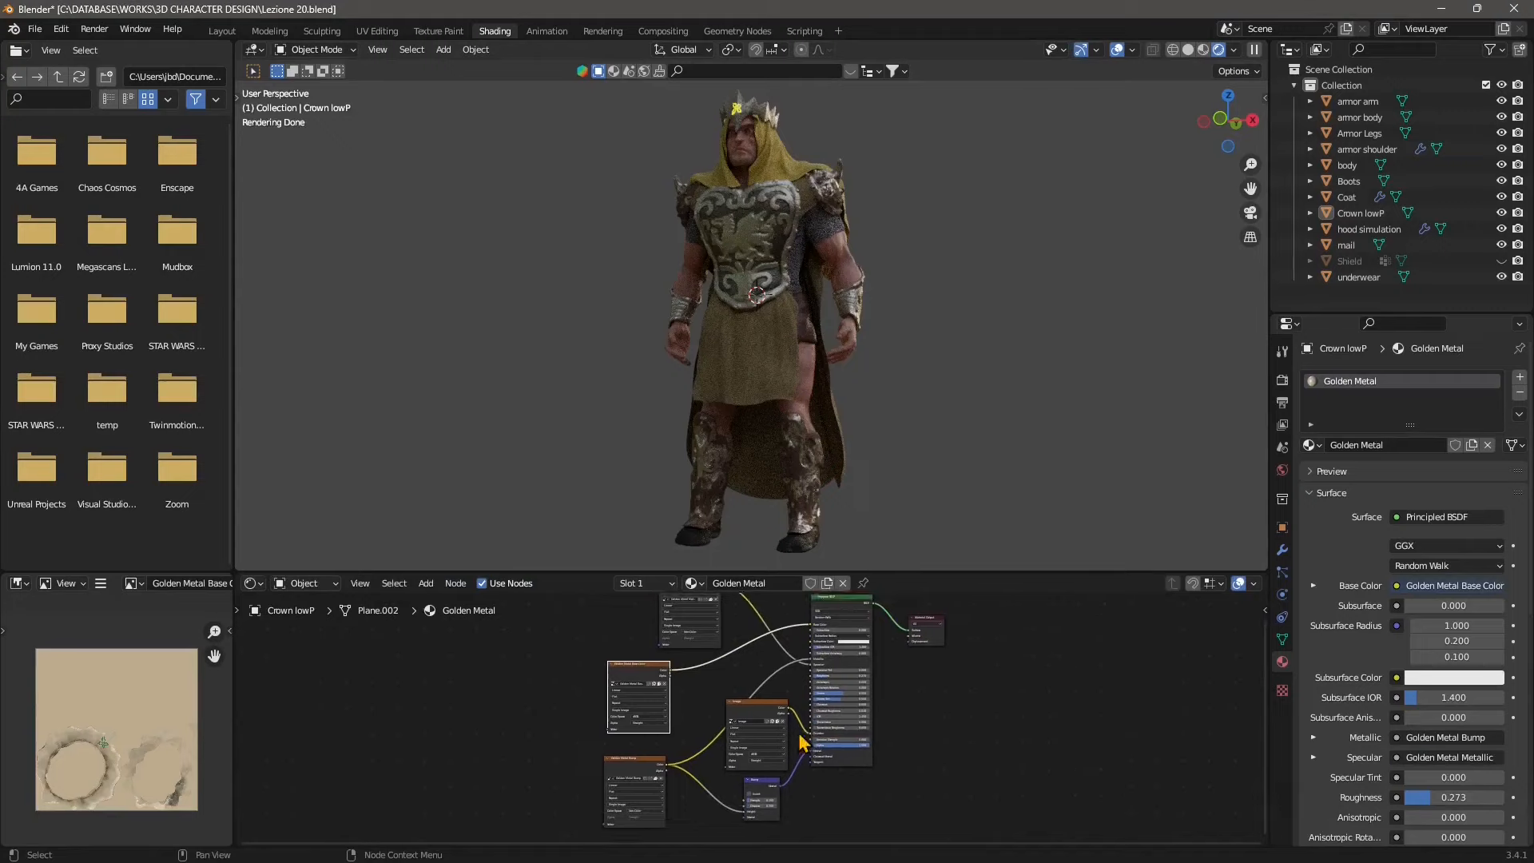
middle_drag(859, 670, 856, 718)
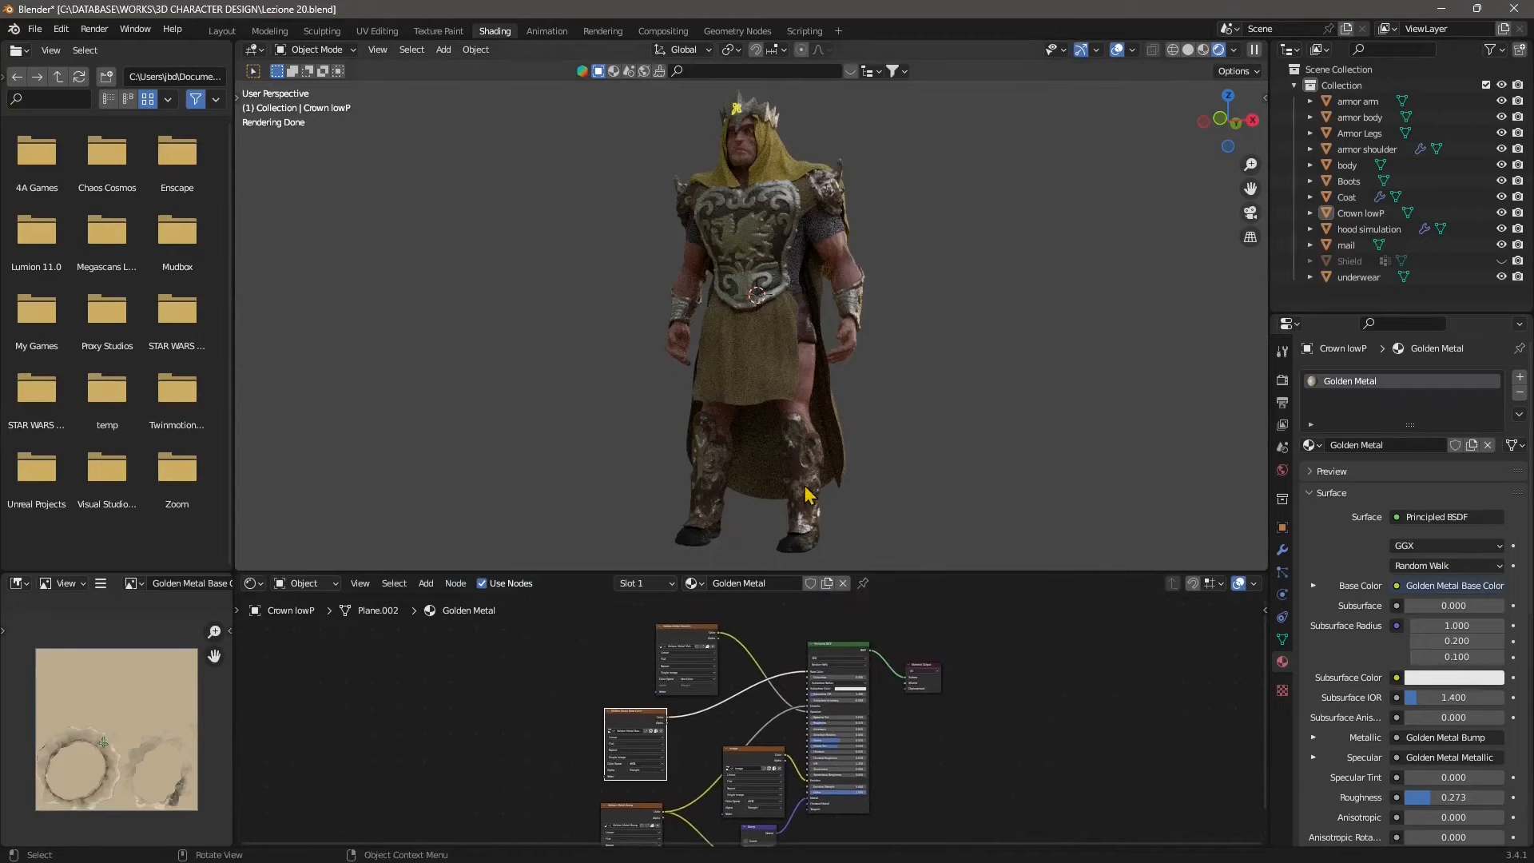
Select the leg armor and move its material's Principled BSDF node closer to the Material Output node
scroll(806, 499, up, 1)
middle_drag(823, 481, 781, 478)
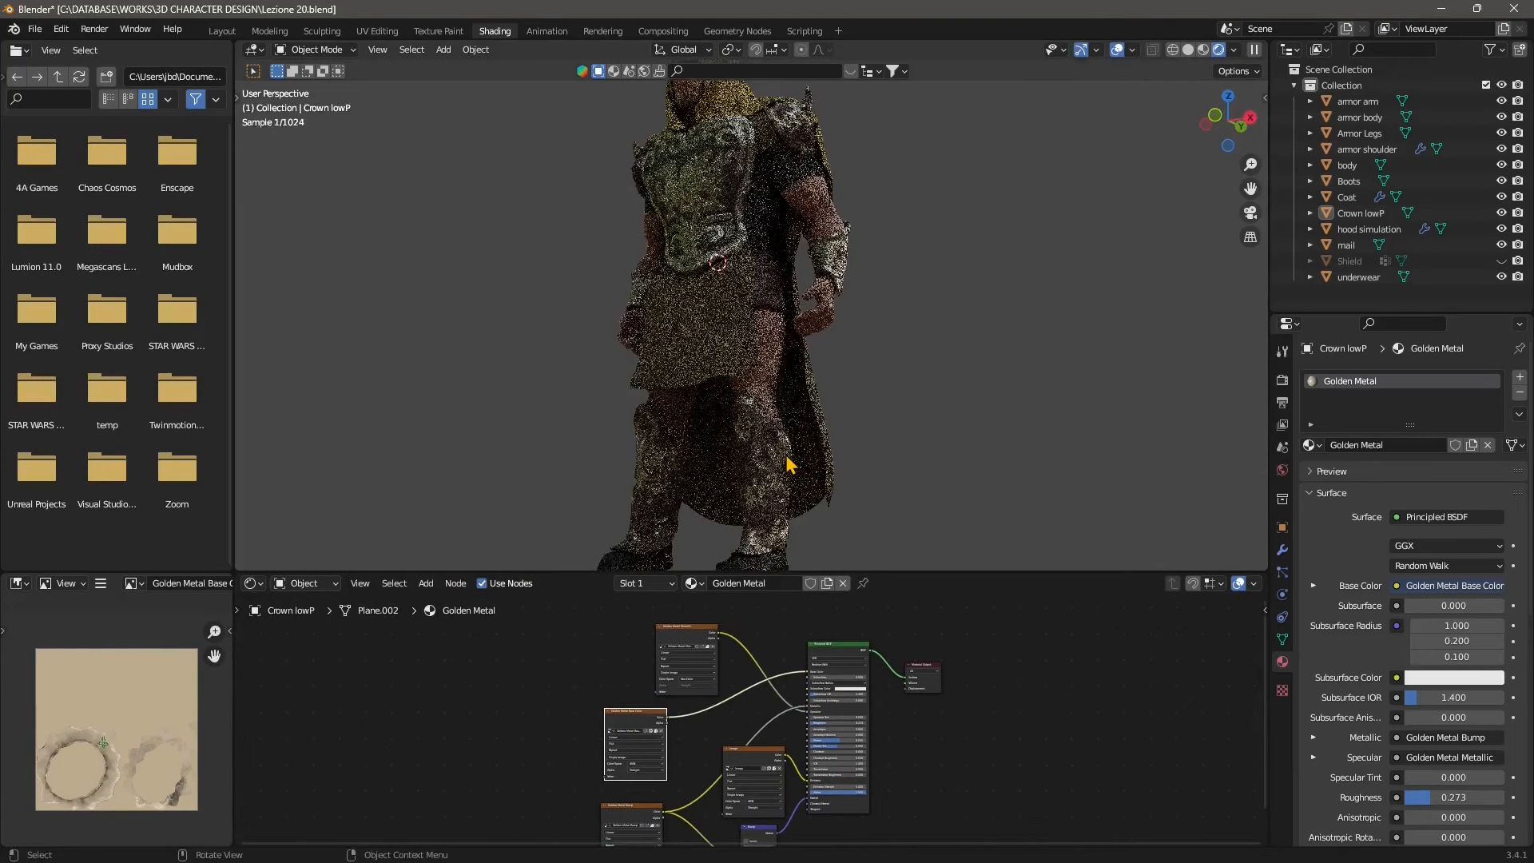
click(763, 431)
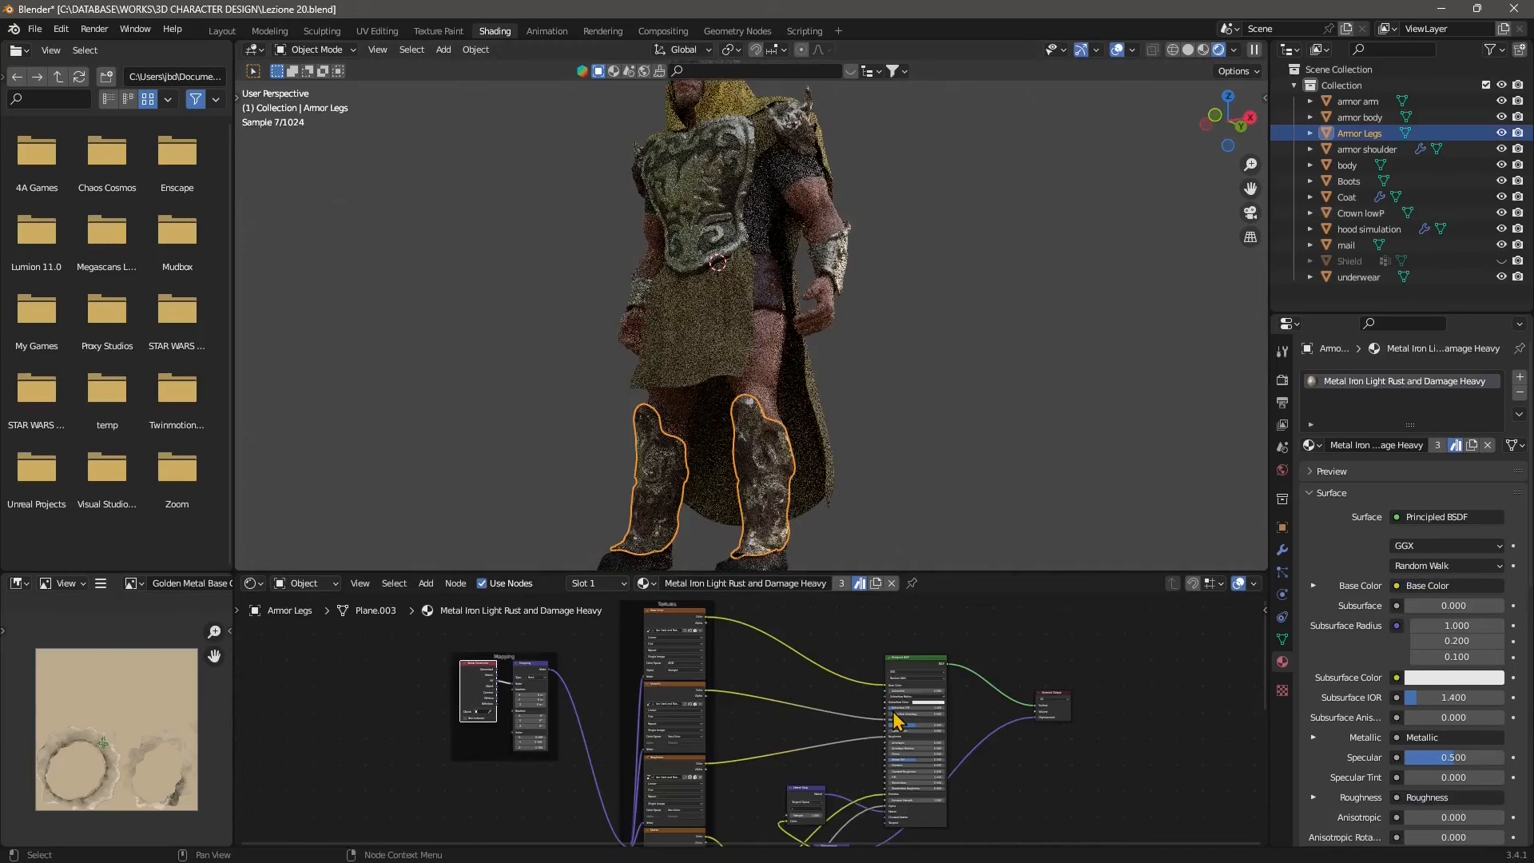
scroll(893, 713, down, 6)
middle_drag(879, 781, 892, 741)
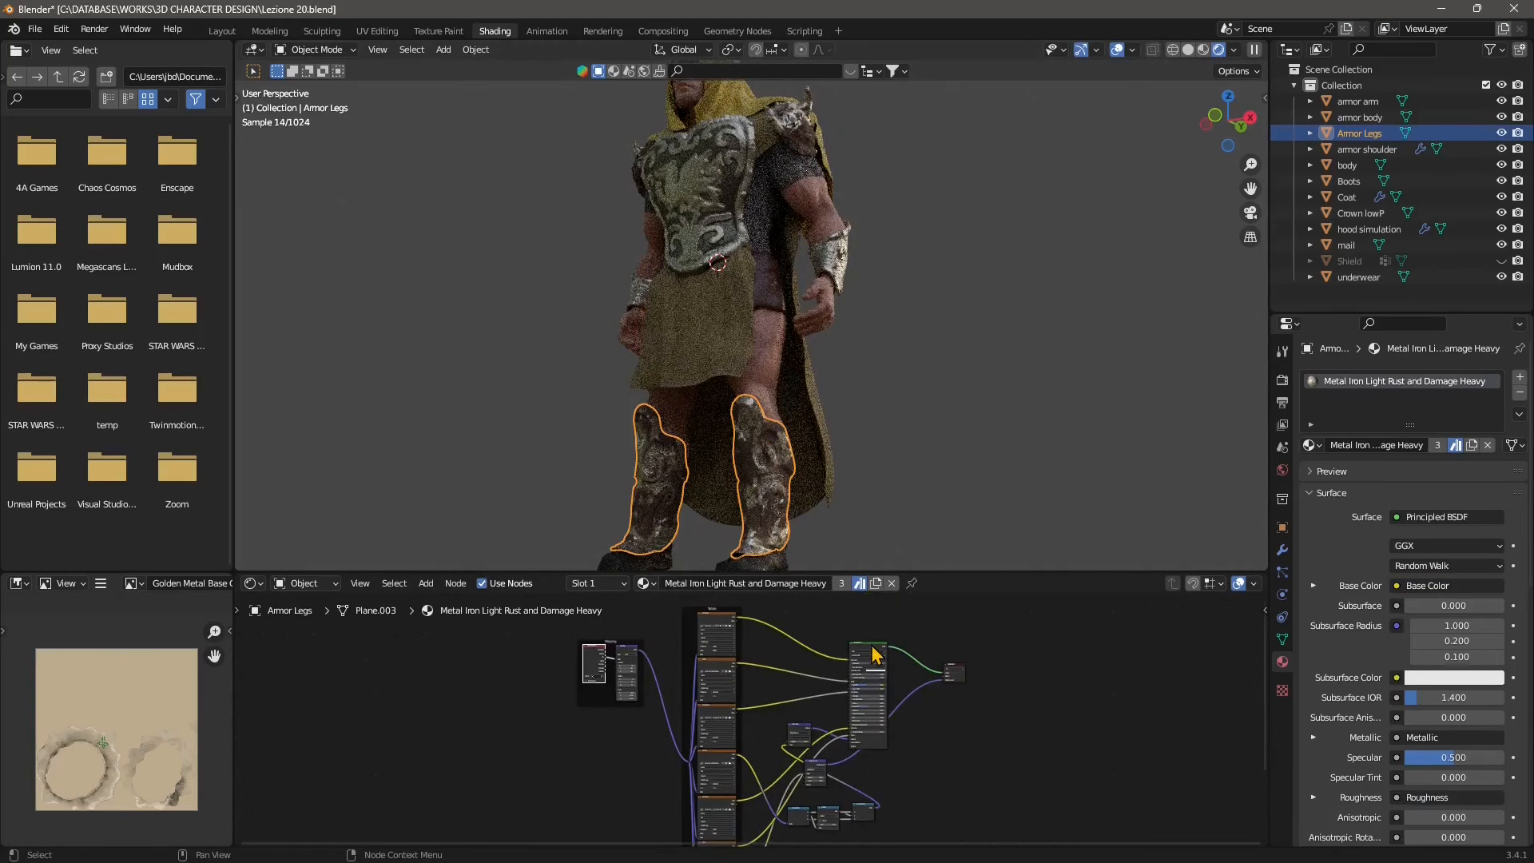
click(867, 655)
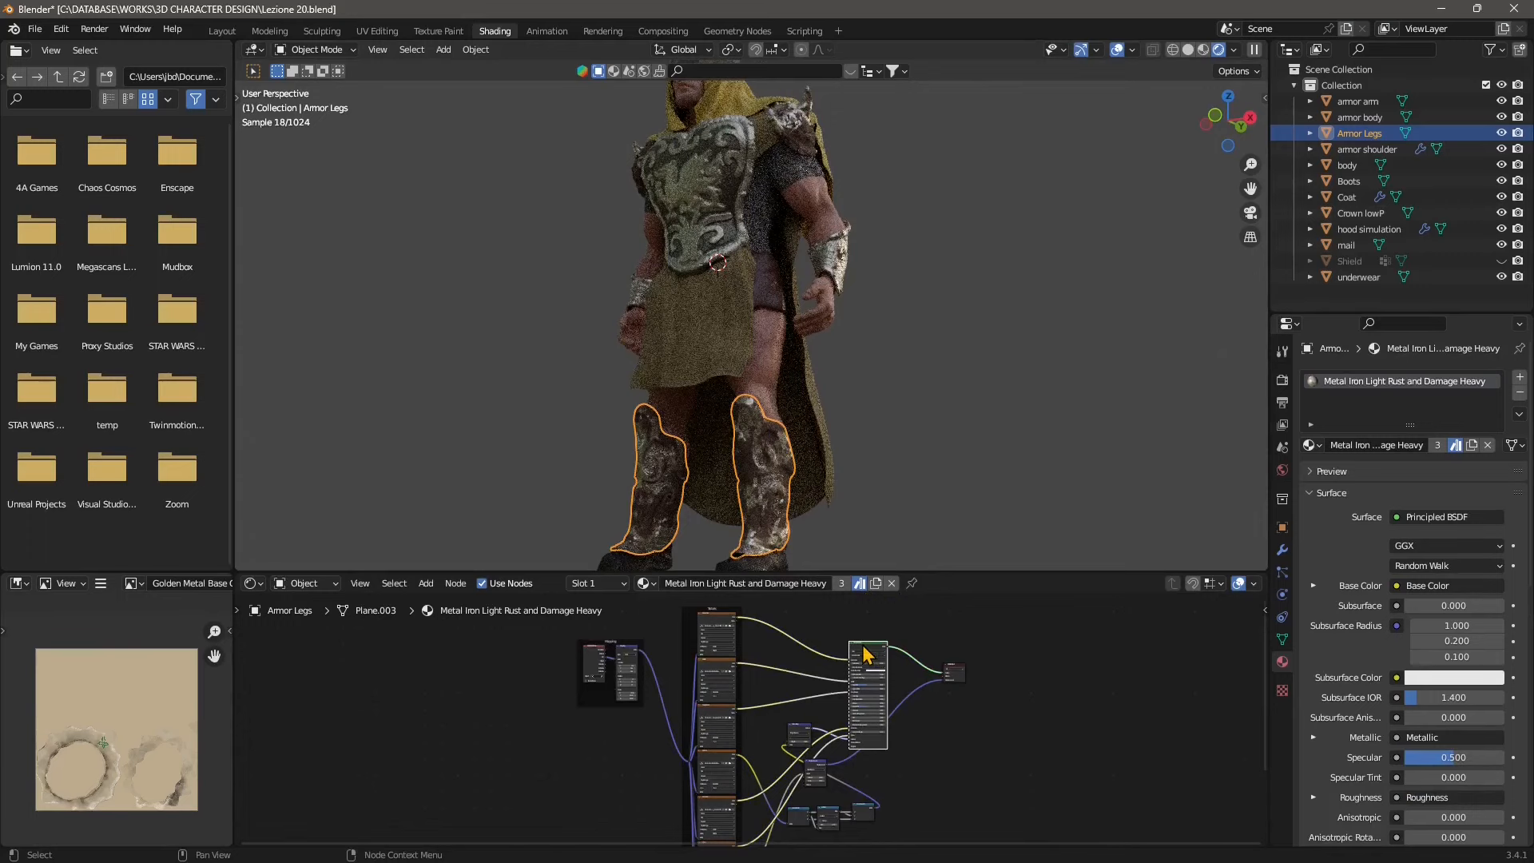
drag(867, 655, 900, 654)
click(955, 675)
Select the boots and enlarge the shader editor to show the whole Procedural leather node network
click(671, 562)
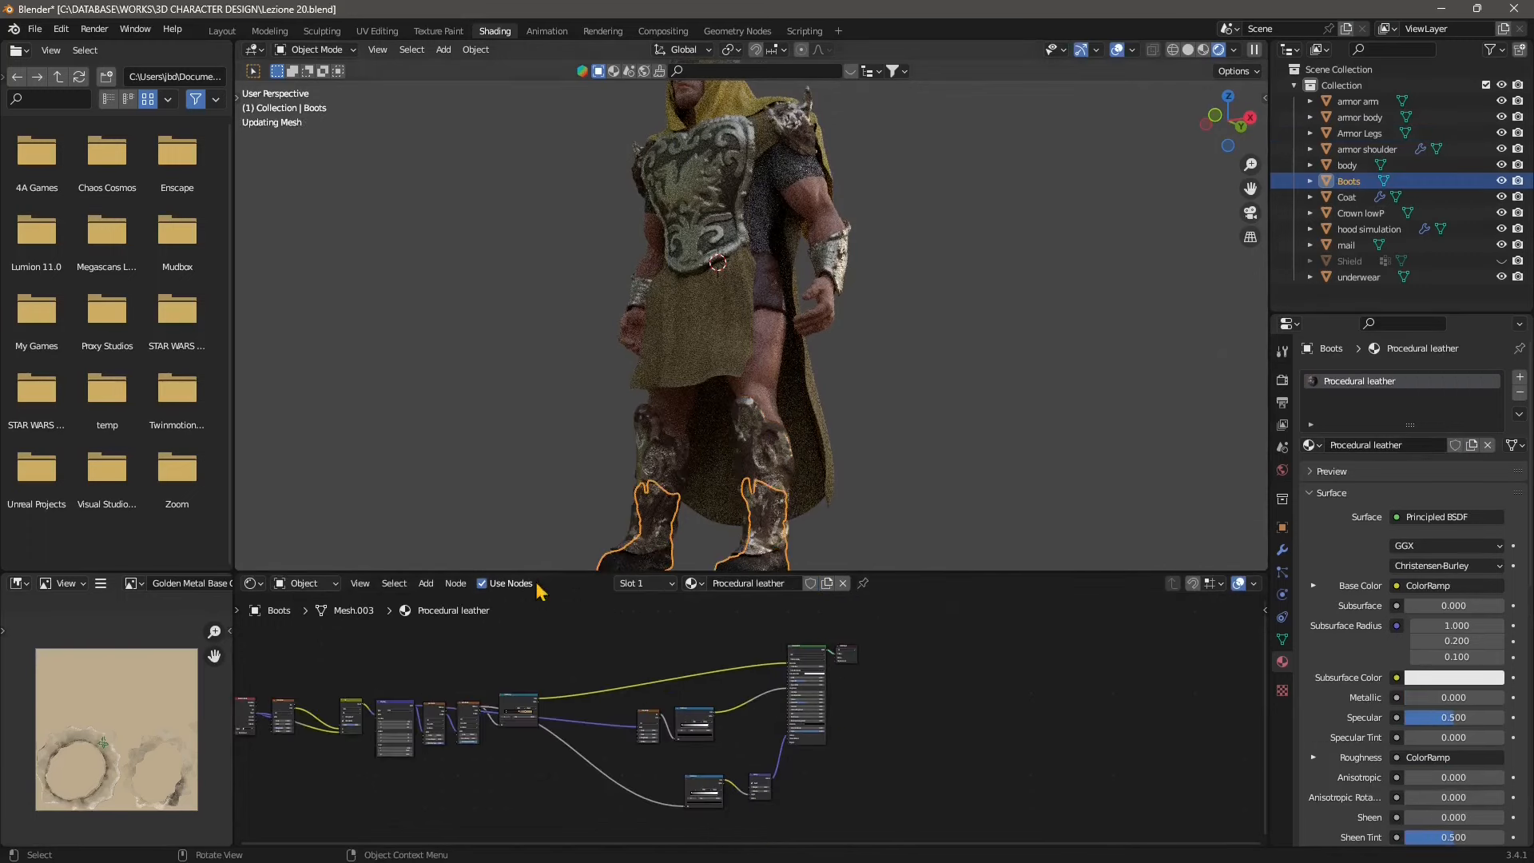
drag(551, 566, 588, 337)
middle_drag(574, 687, 791, 682)
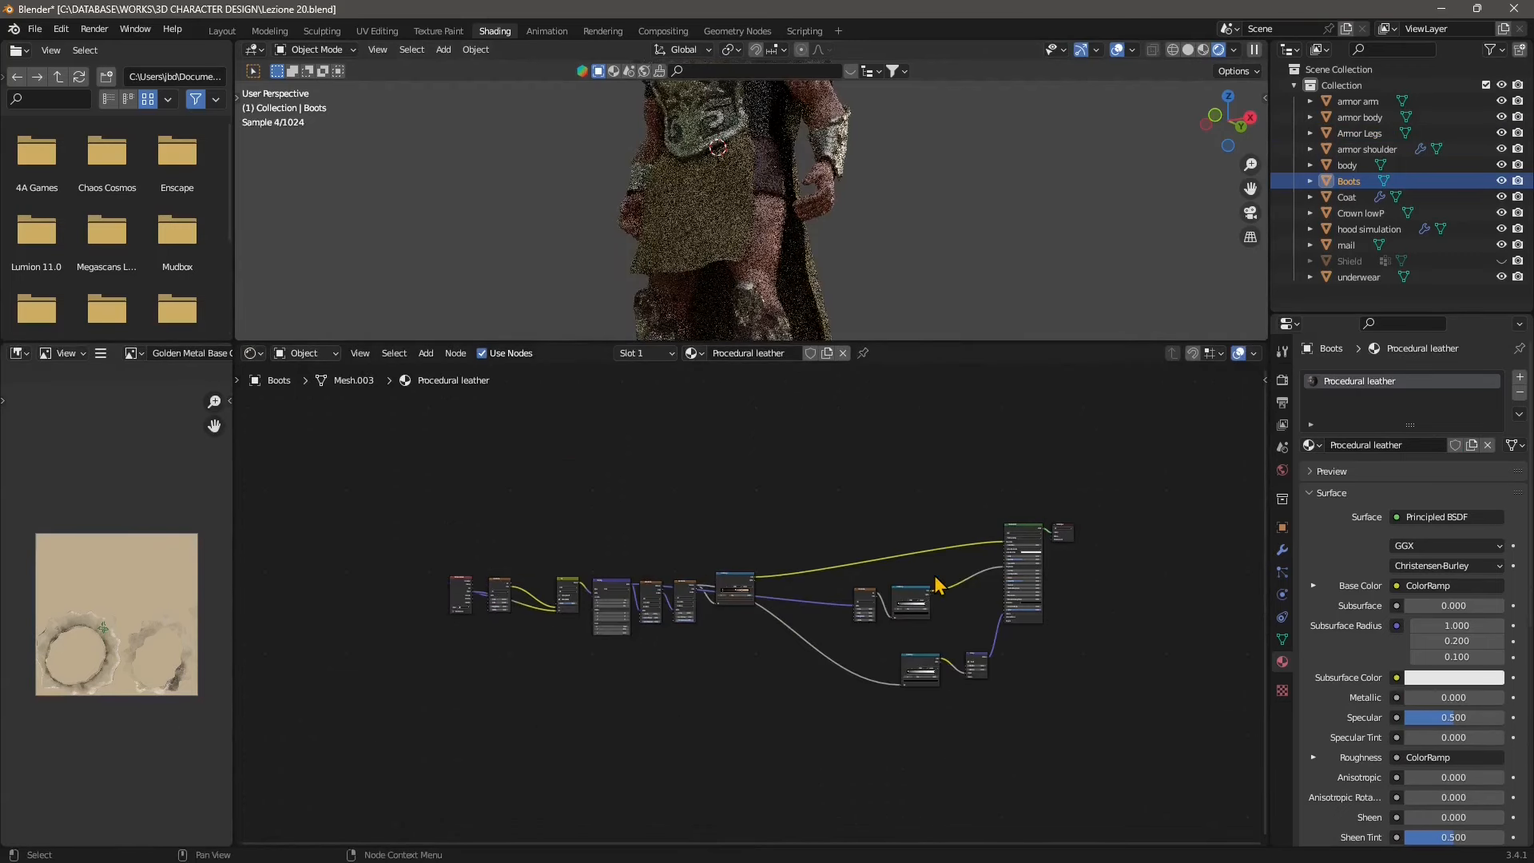
scroll(940, 586, up, 1)
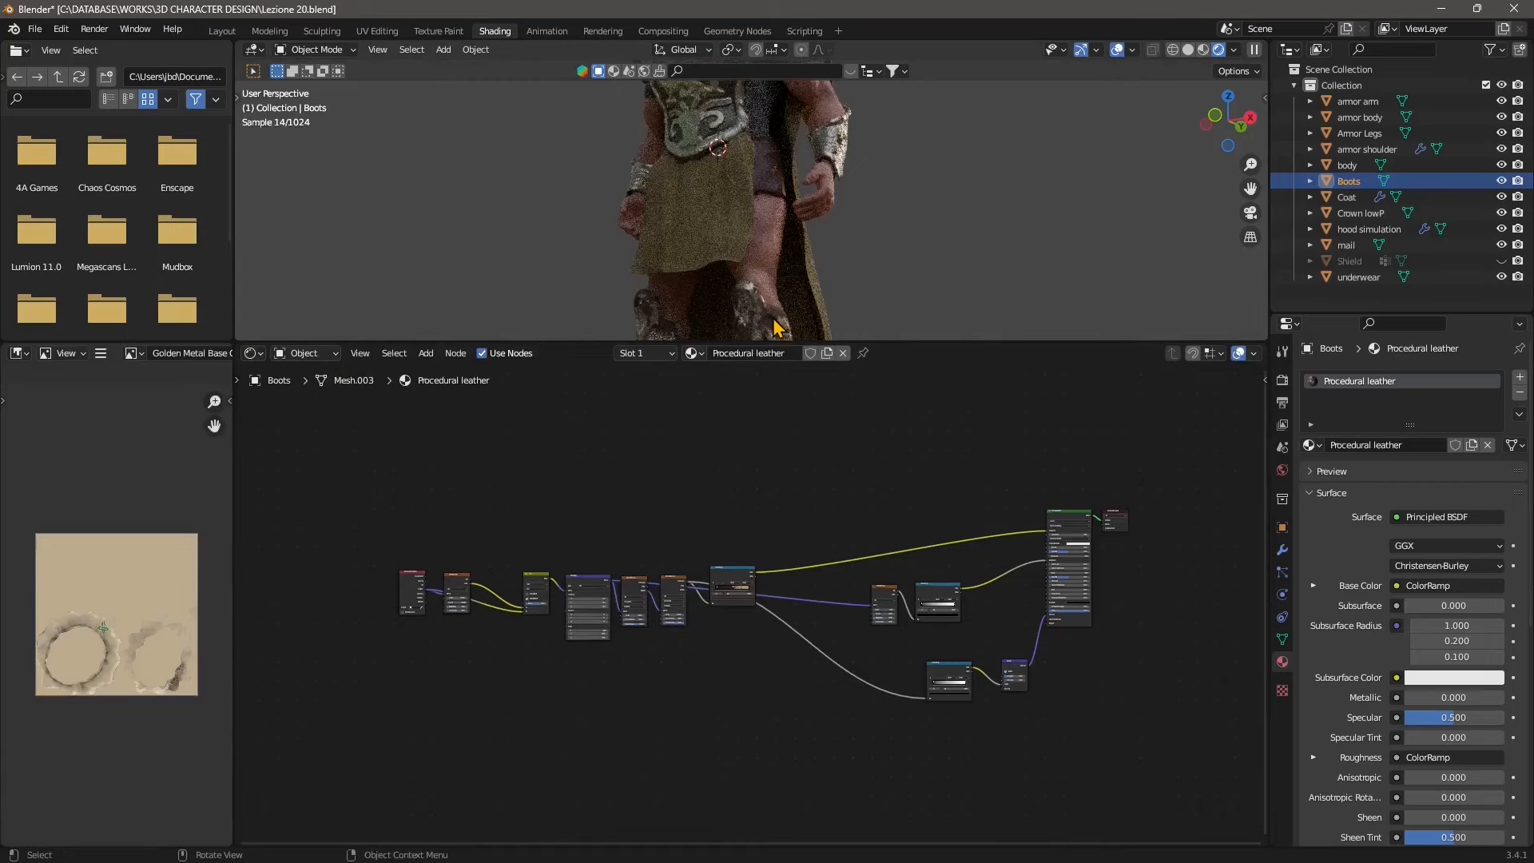
Select the leg armor again and examine the nodes of its Metal Iron Light Rust and Damage Heavy material
click(774, 326)
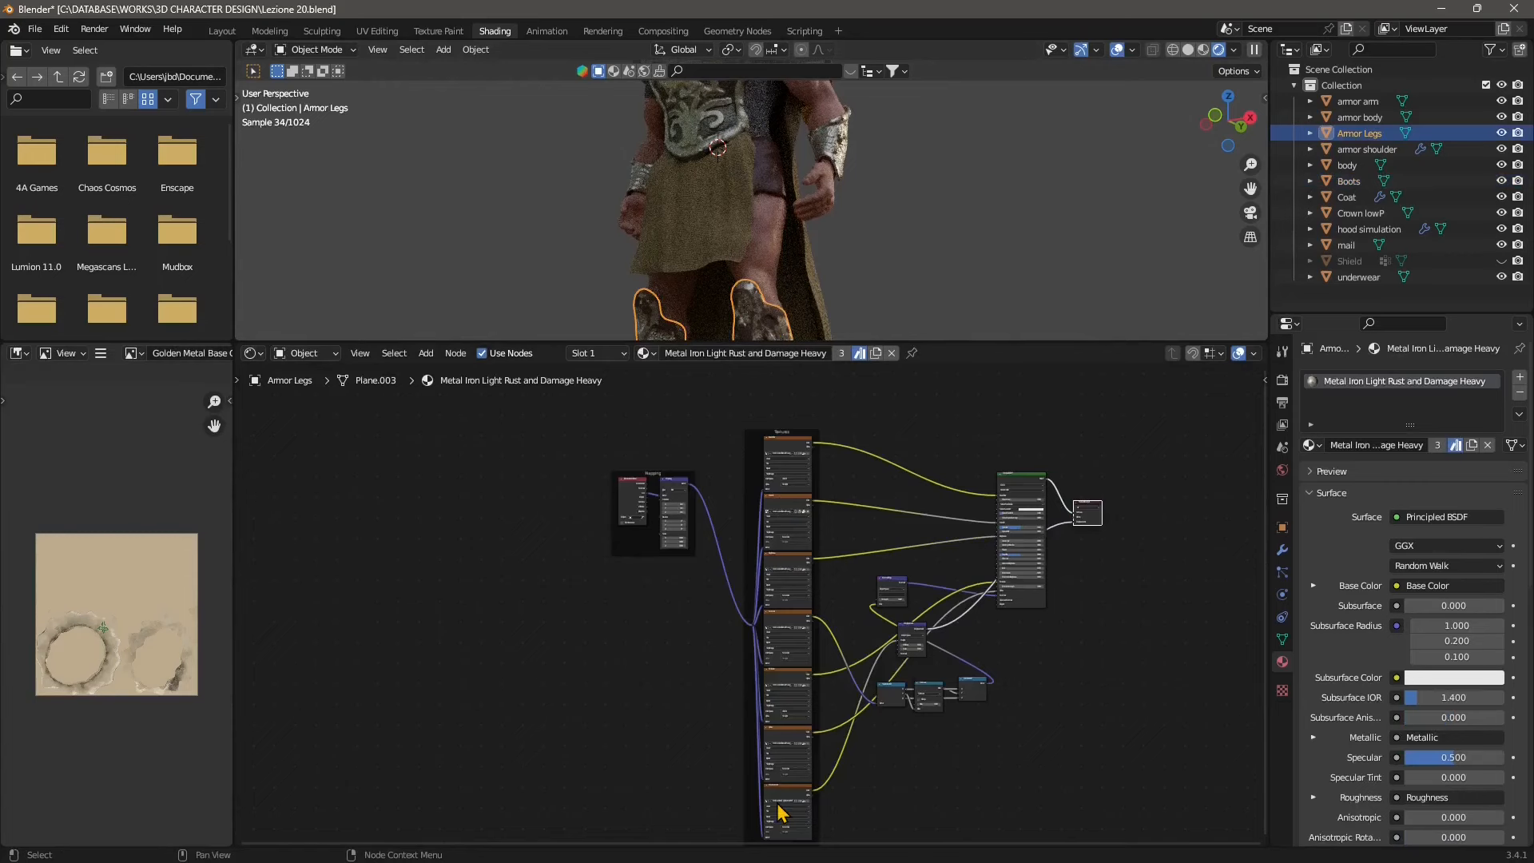
scroll(778, 813, up, 2)
scroll(818, 232, up, 3)
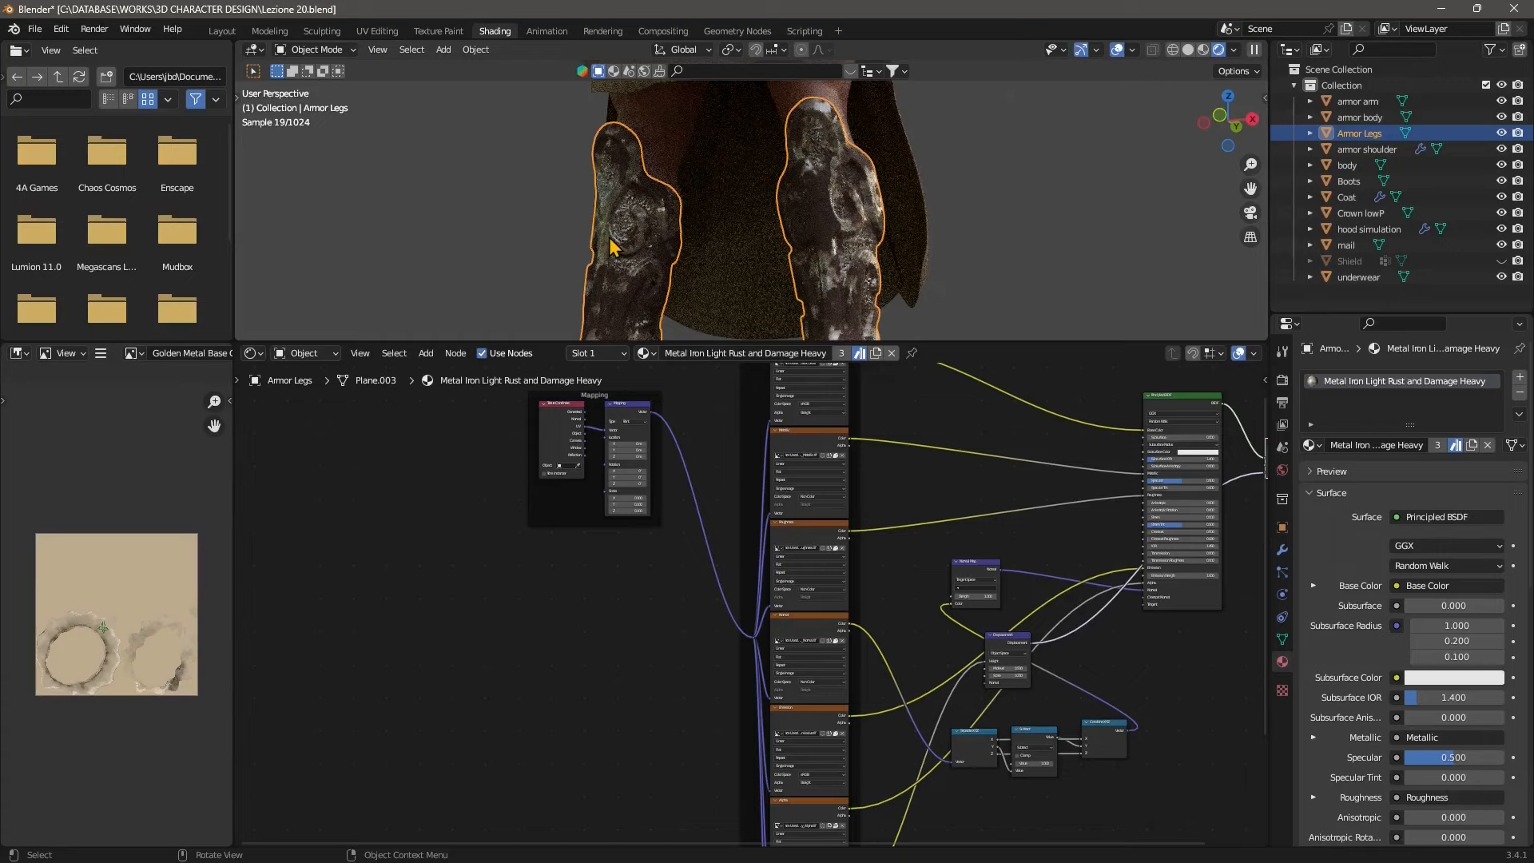
Move the Displacement node closer to the Principled BSDF in the leg armor's node graph
middle_drag(884, 638, 665, 582)
scroll(668, 586, up, 1)
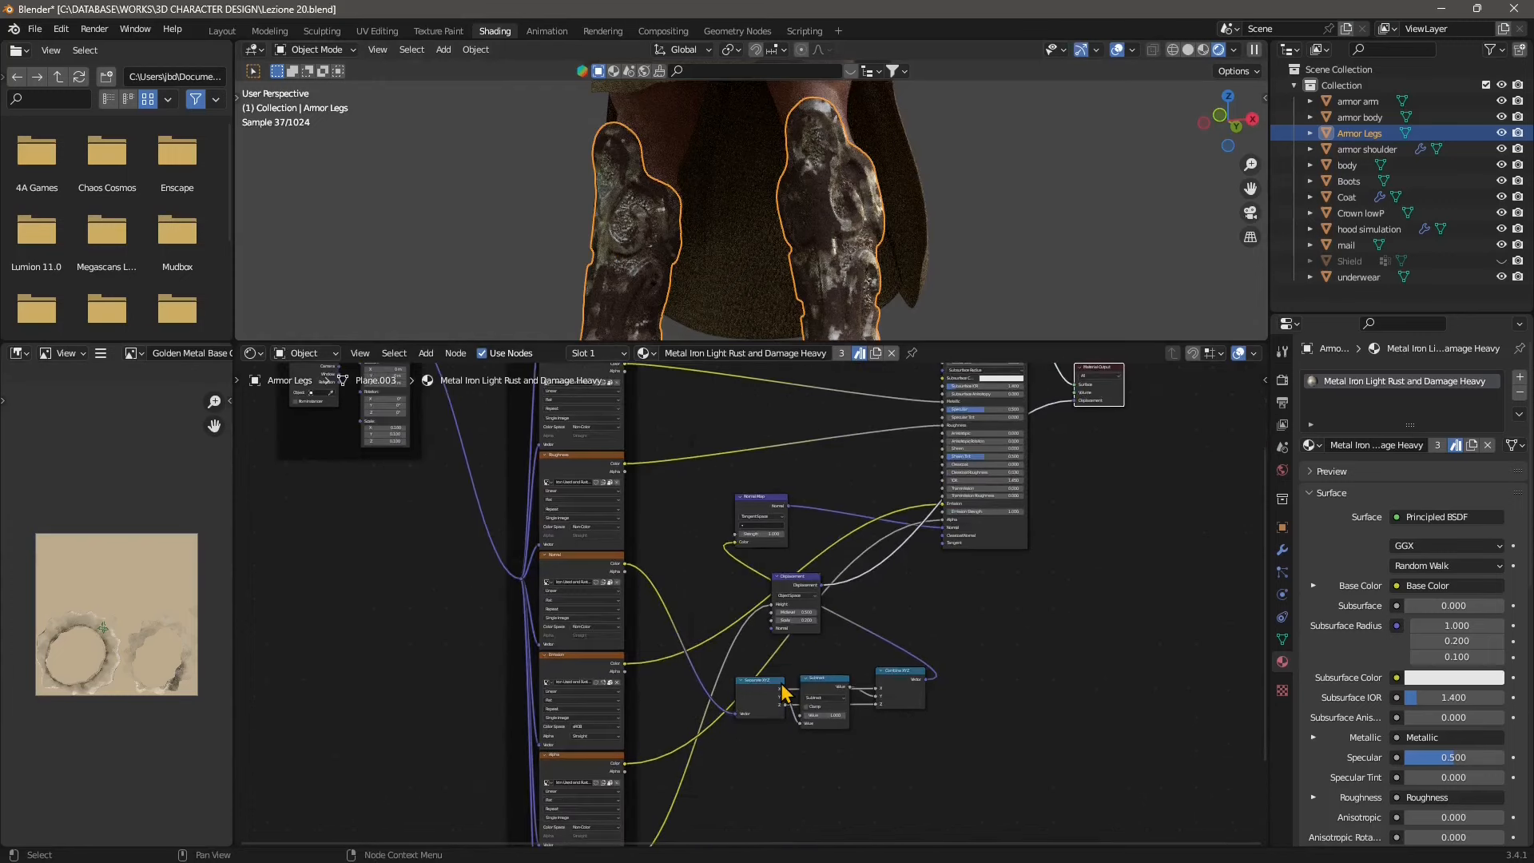
scroll(783, 694, up, 2)
key(g)
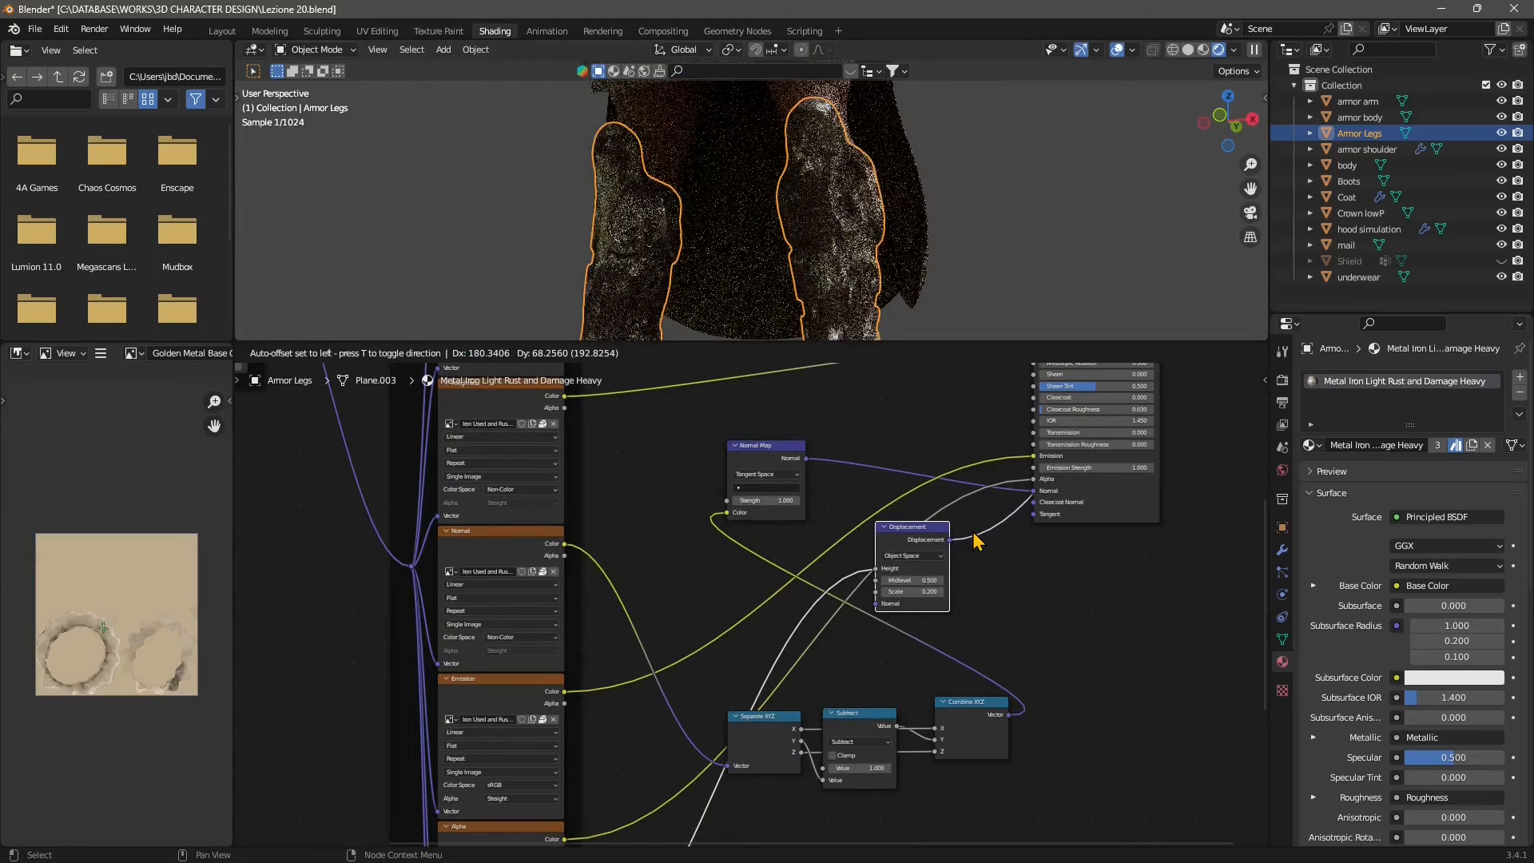
click(973, 530)
Rearrange the Separate XYZ, Subtract and Combine XYZ nodes, placing Combine XYZ just below the Normal Map node
middle_drag(913, 436, 806, 619)
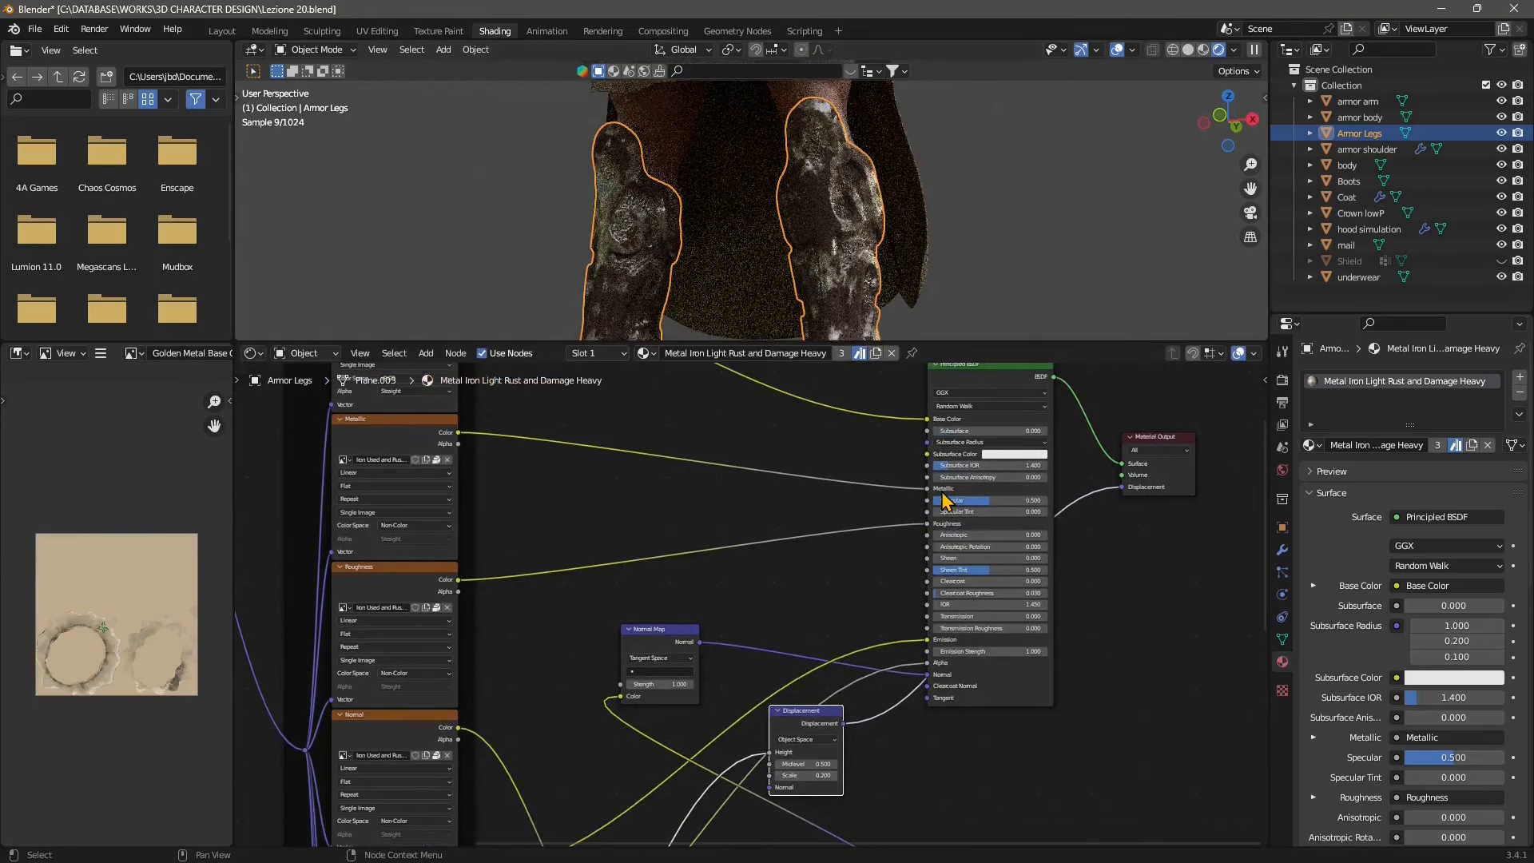
middle_drag(761, 742, 798, 543)
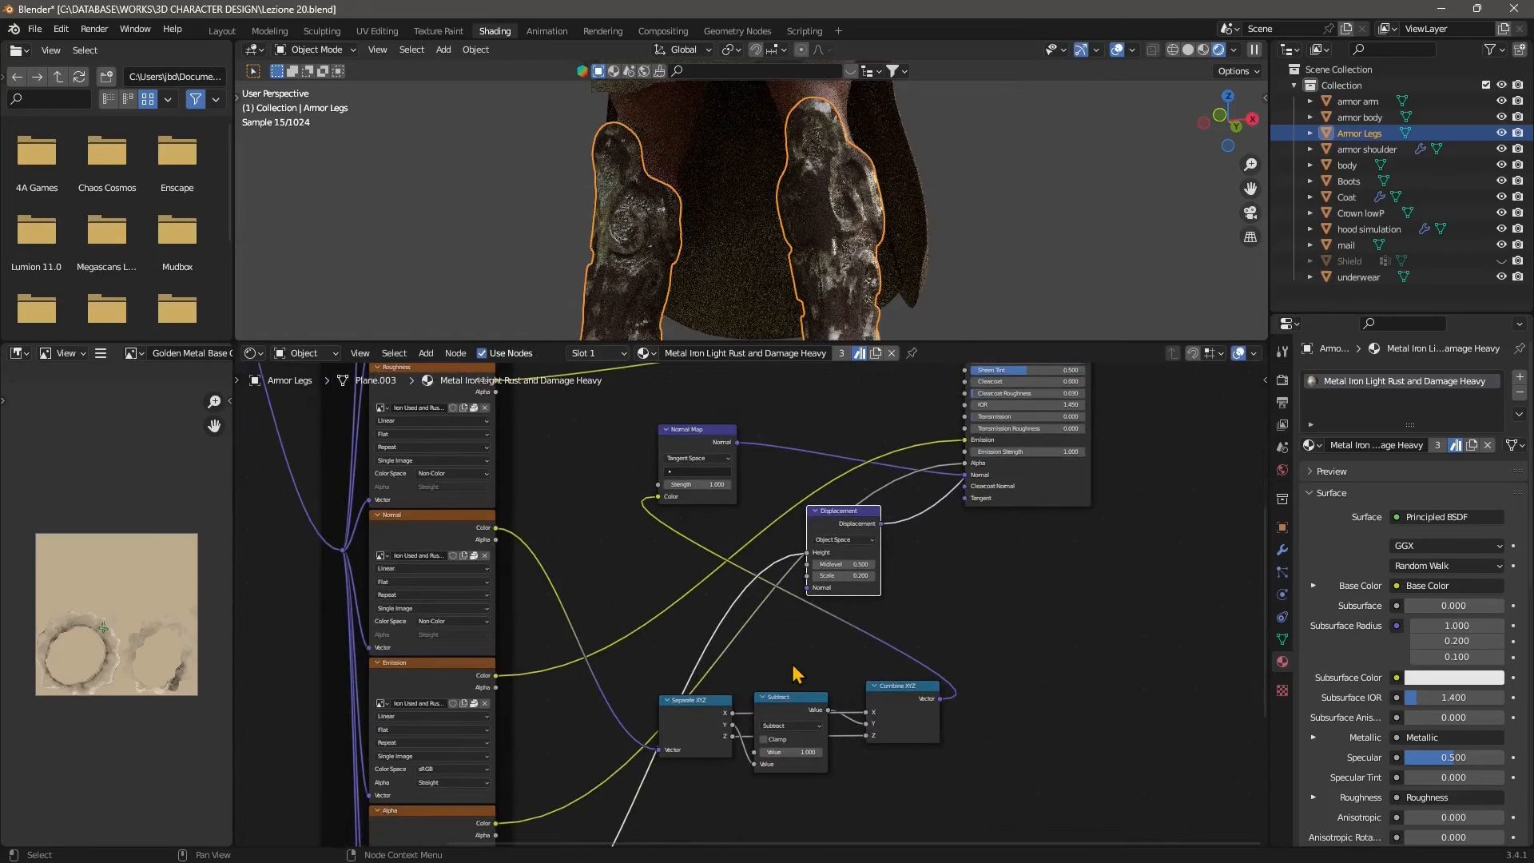
middle_drag(797, 674, 799, 616)
drag(918, 634, 708, 513)
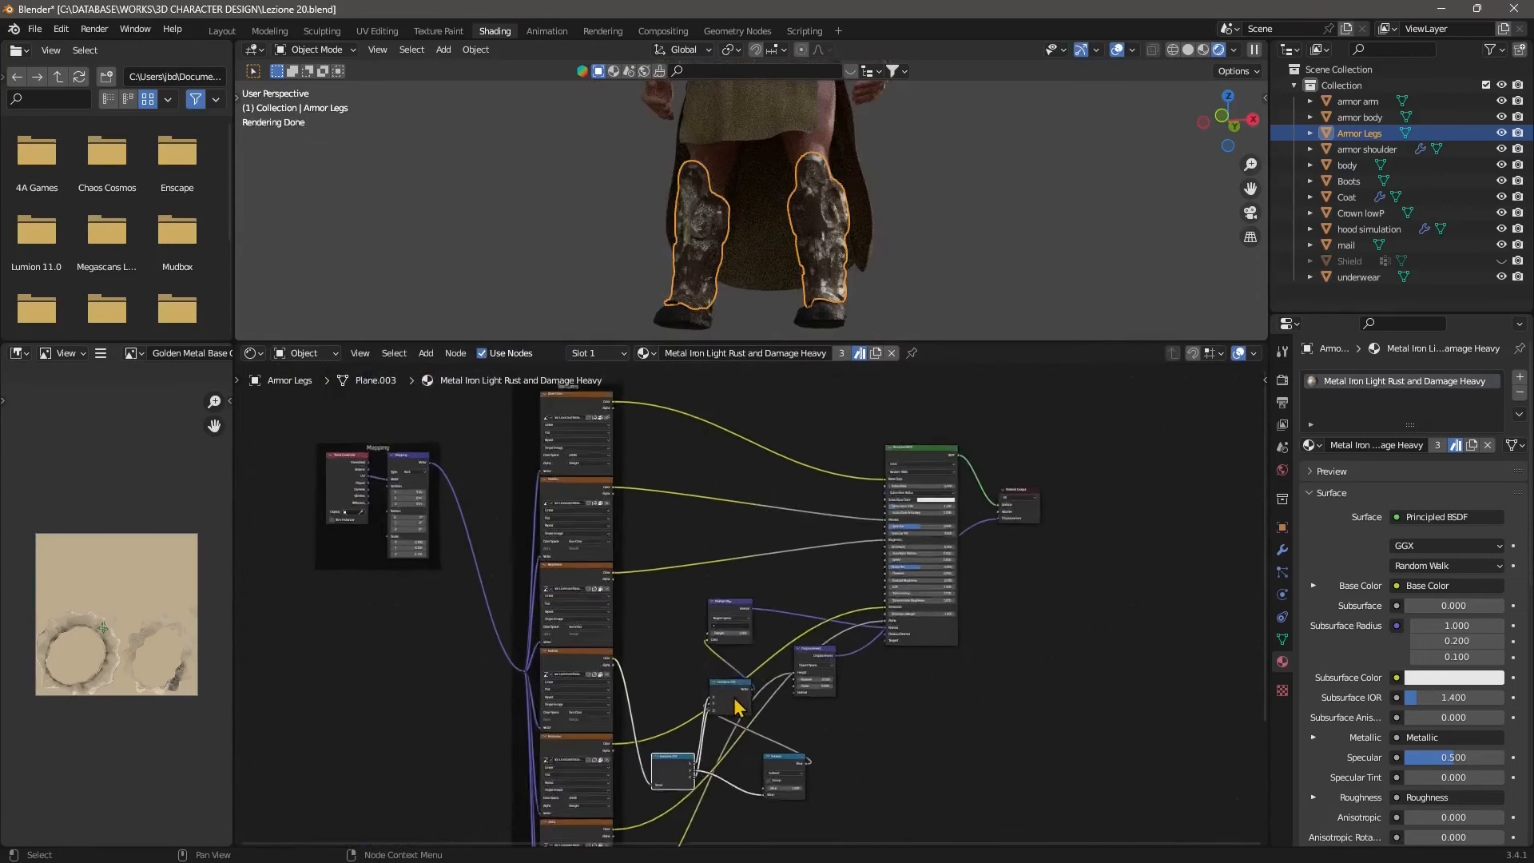
middle_drag(788, 644, 792, 604)
scroll(827, 220, down, 2)
Examine the rendered character's crown, hood and chest armor from the front
middle_drag(827, 212, 872, 277)
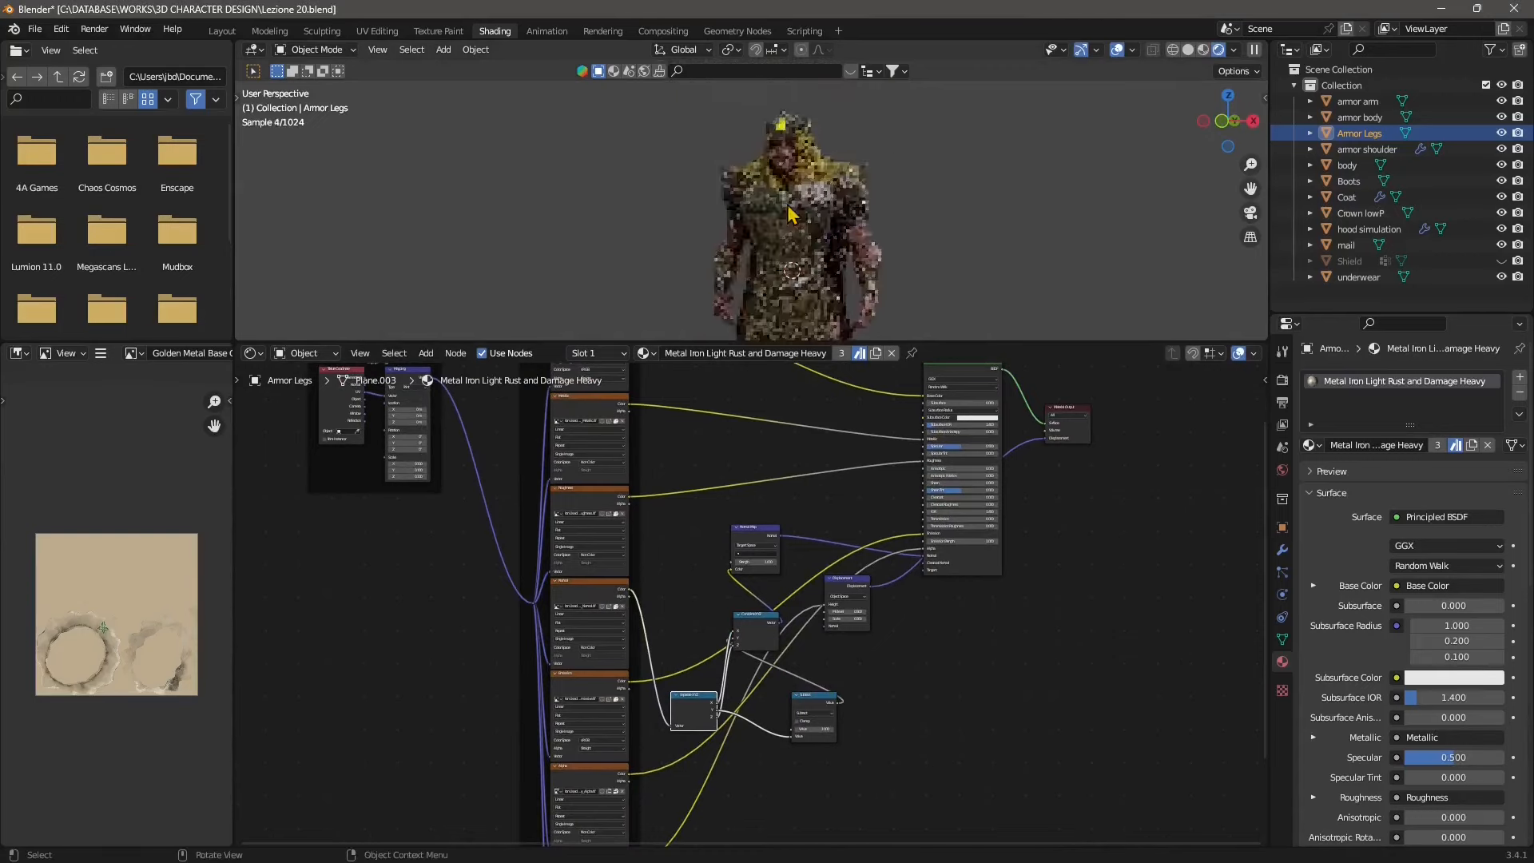
scroll(801, 164, up, 3)
shift+middle_drag(802, 164, 836, 254)
scroll(835, 276, up, 2)
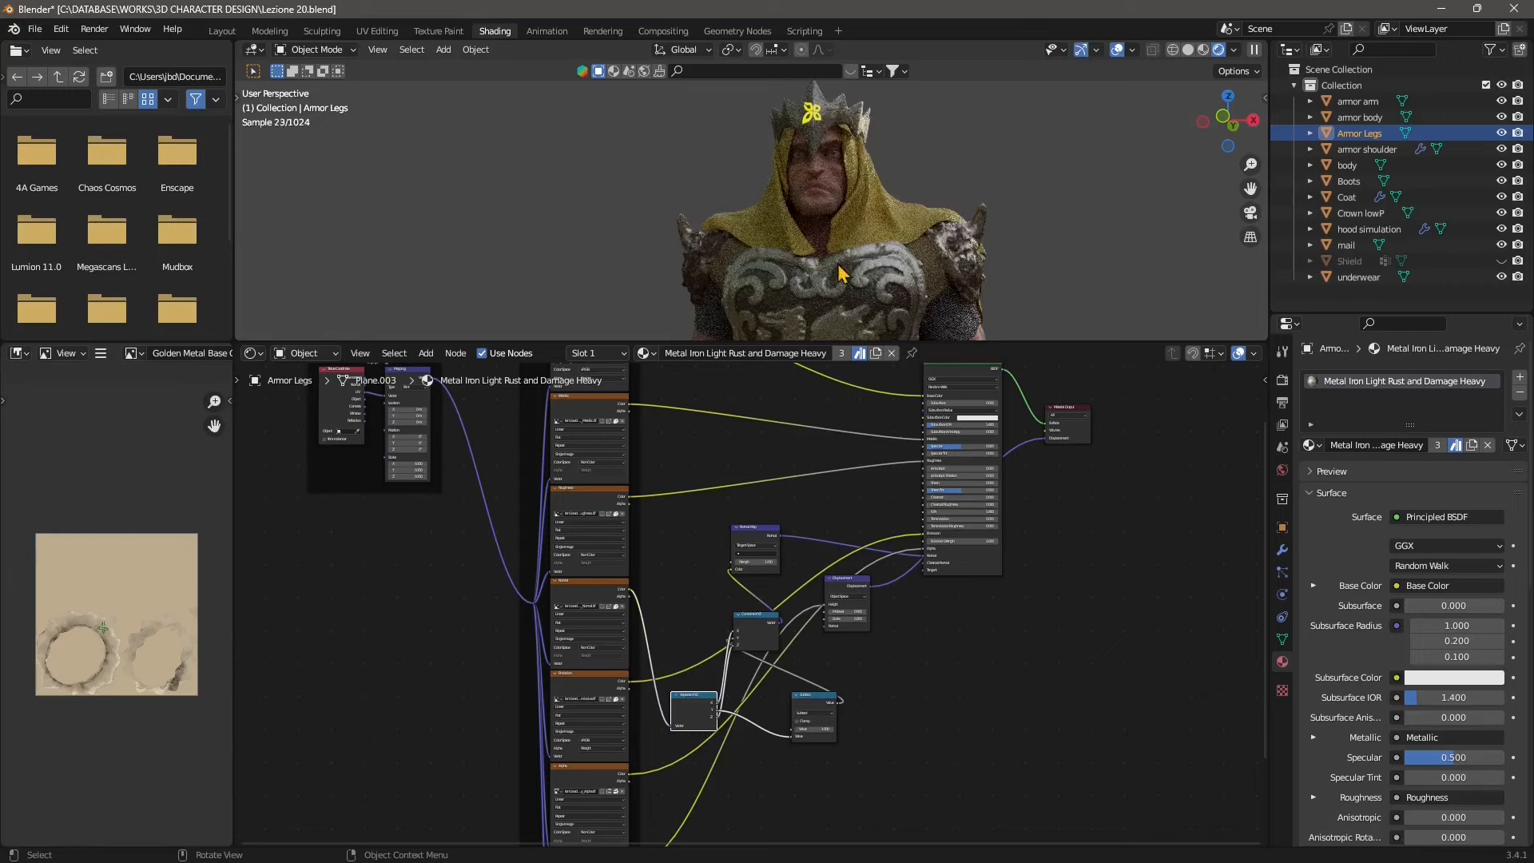
scroll(839, 273, down, 2)
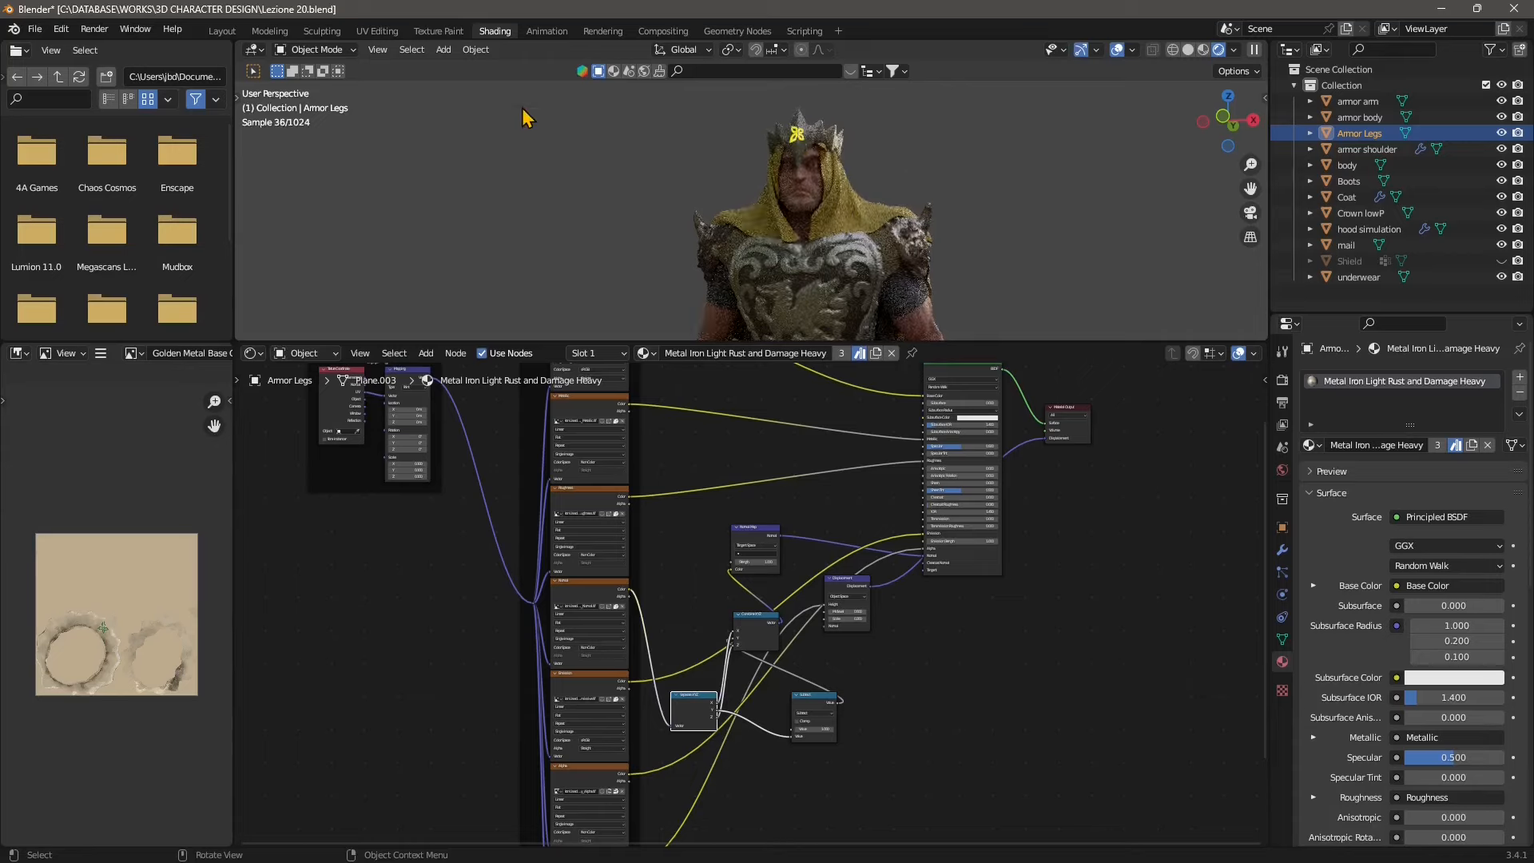
Open the add-on preferences and search for "blender" in place of the existing filter
click(61, 29)
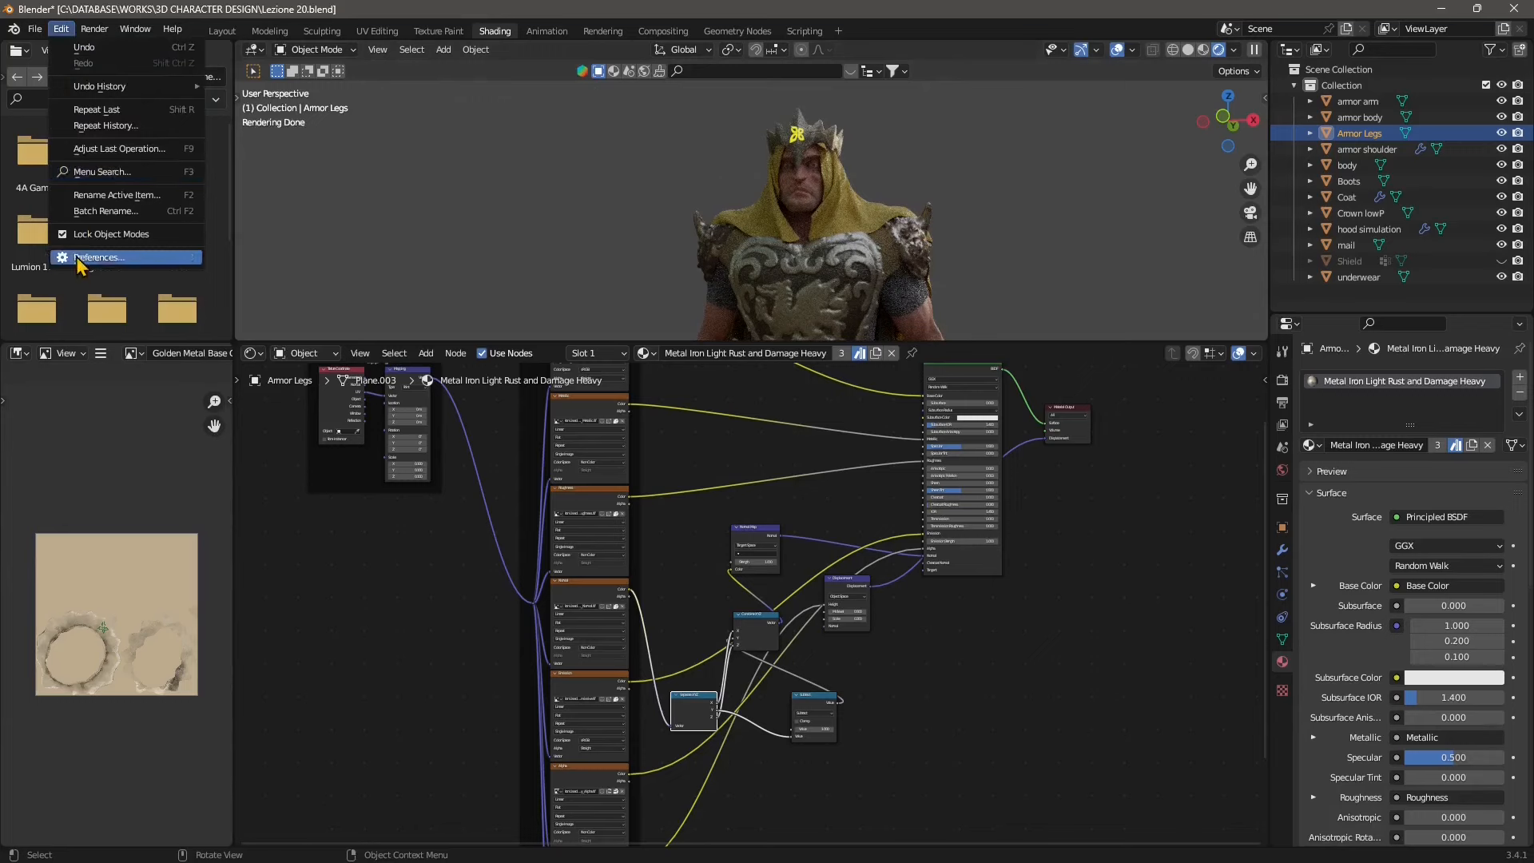
click(80, 263)
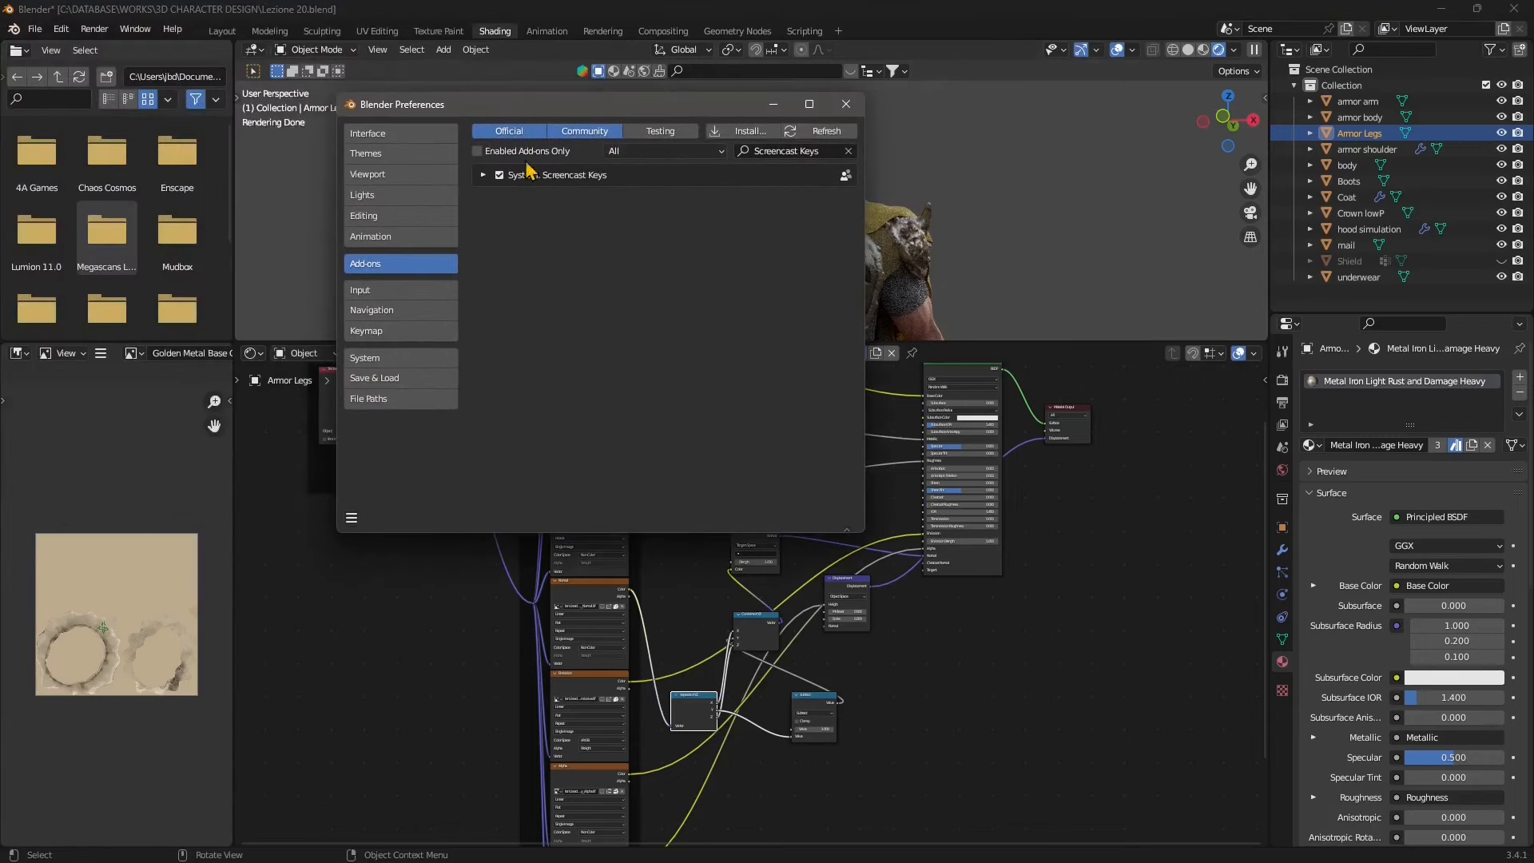
click(848, 151)
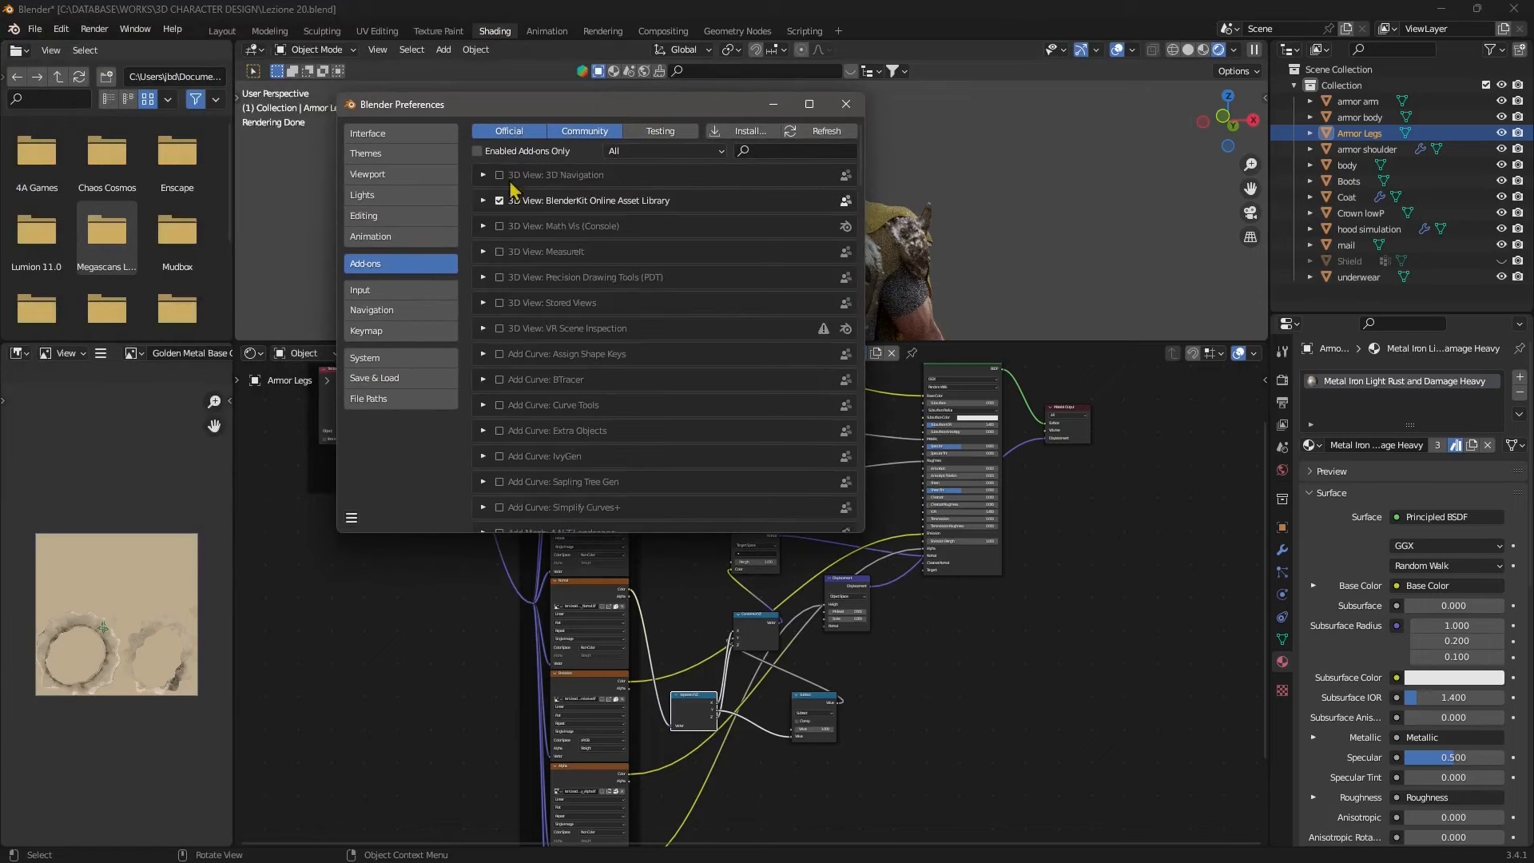
click(759, 150)
text(blender)
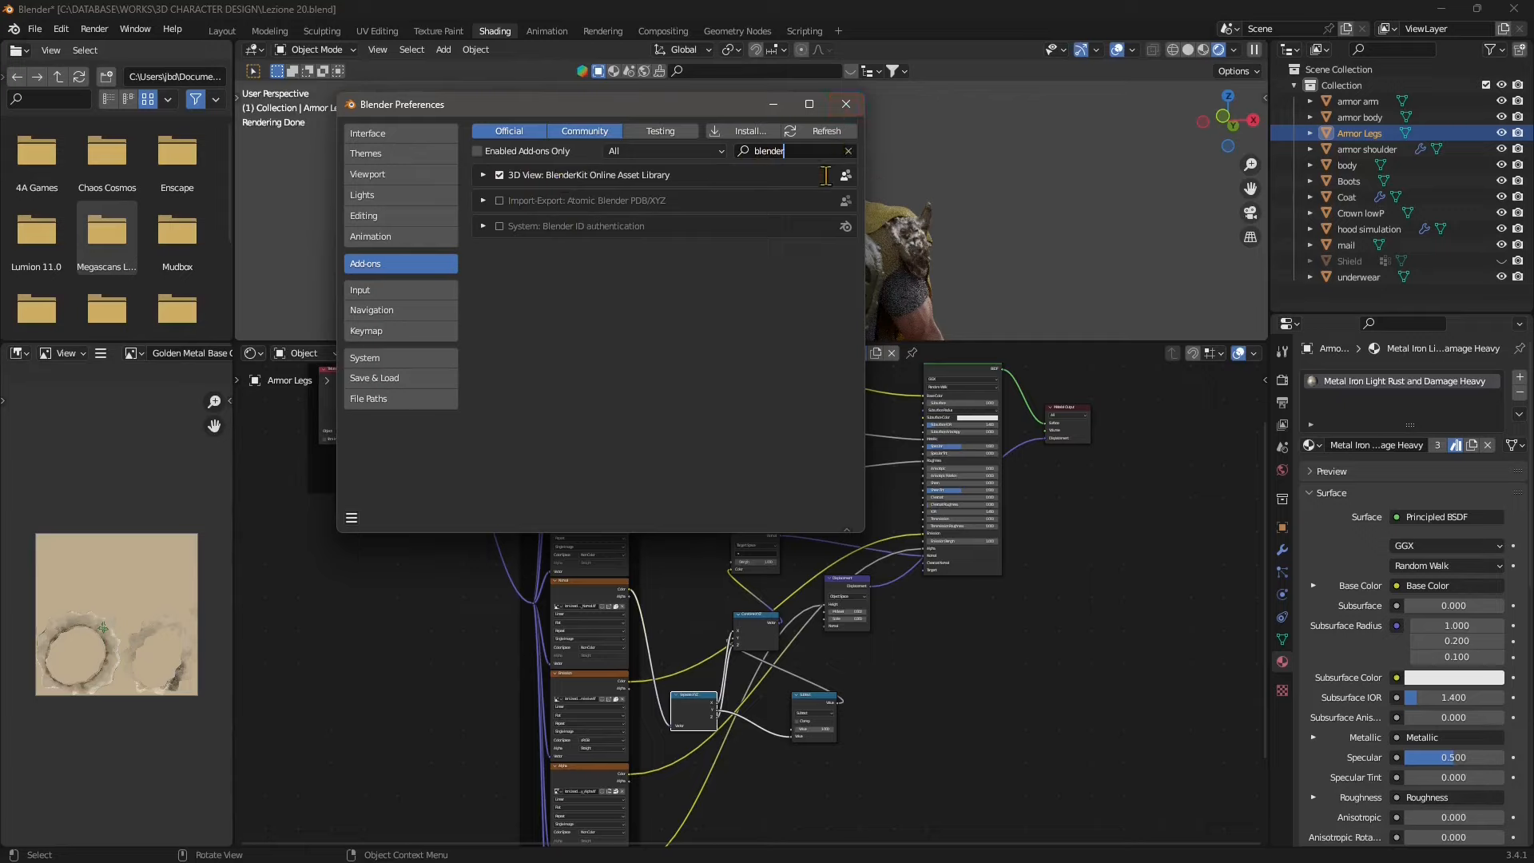
drag(743, 123, 794, 173)
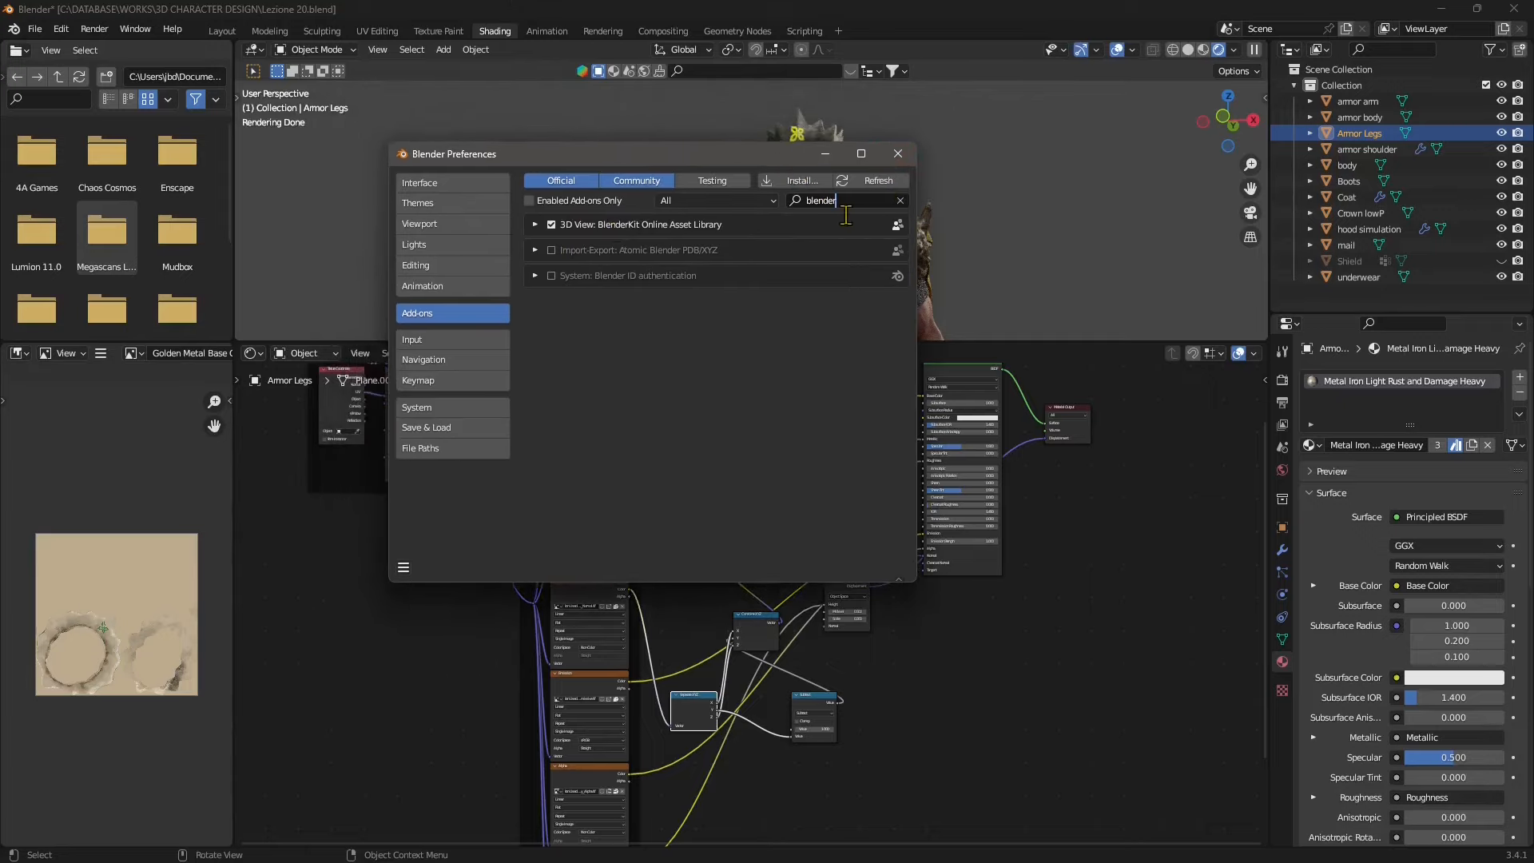
Search the add-ons for "node wra", enable Node Wrangler and close the preferences
key(BackSpace)
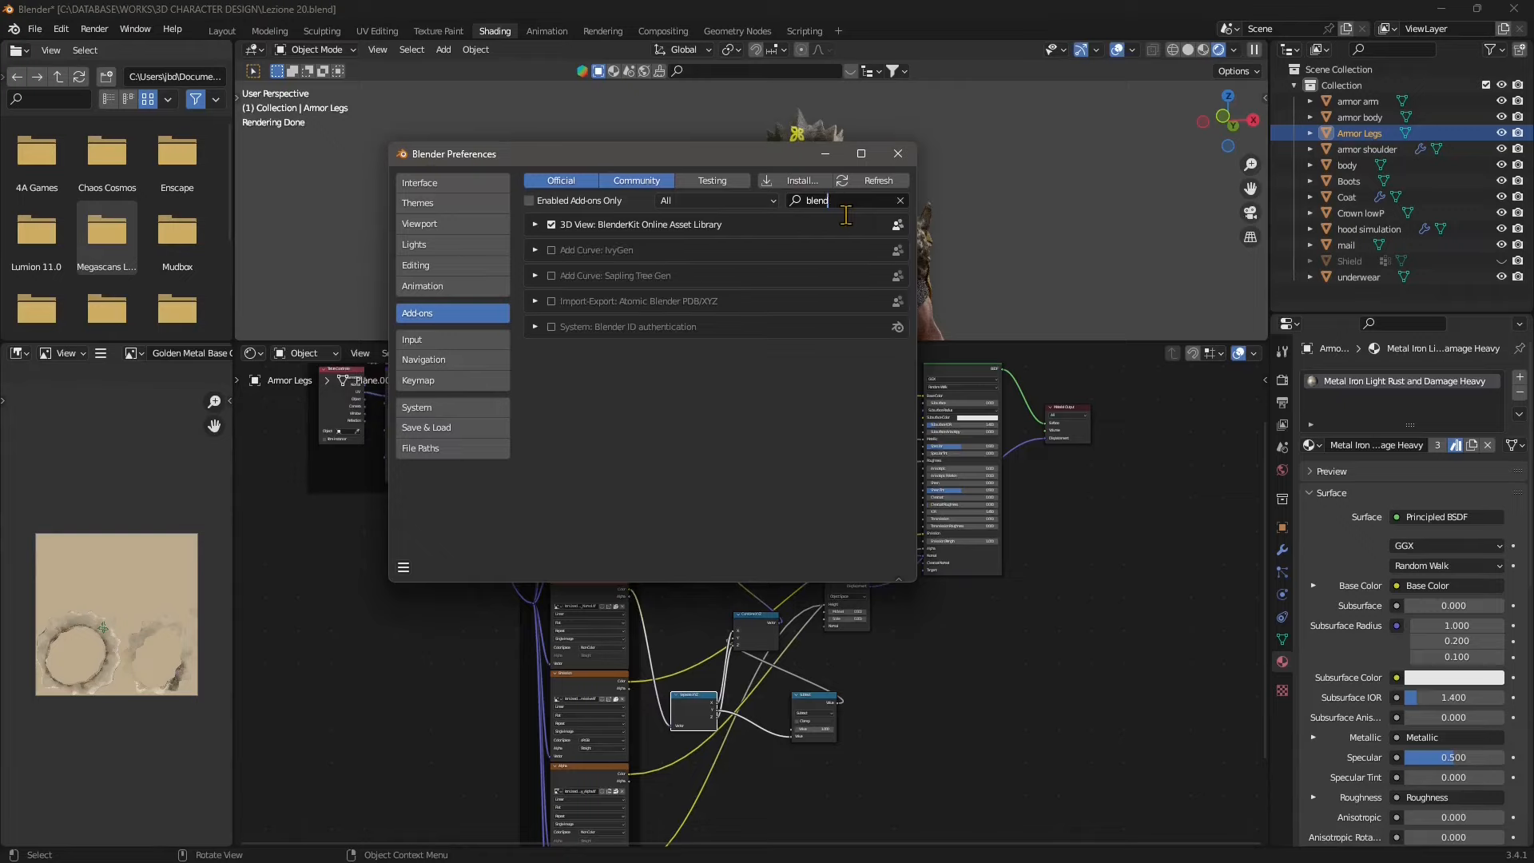
key(BackSpace)
key(BackSpace)
key(BackSpace)
key(BackSpace)
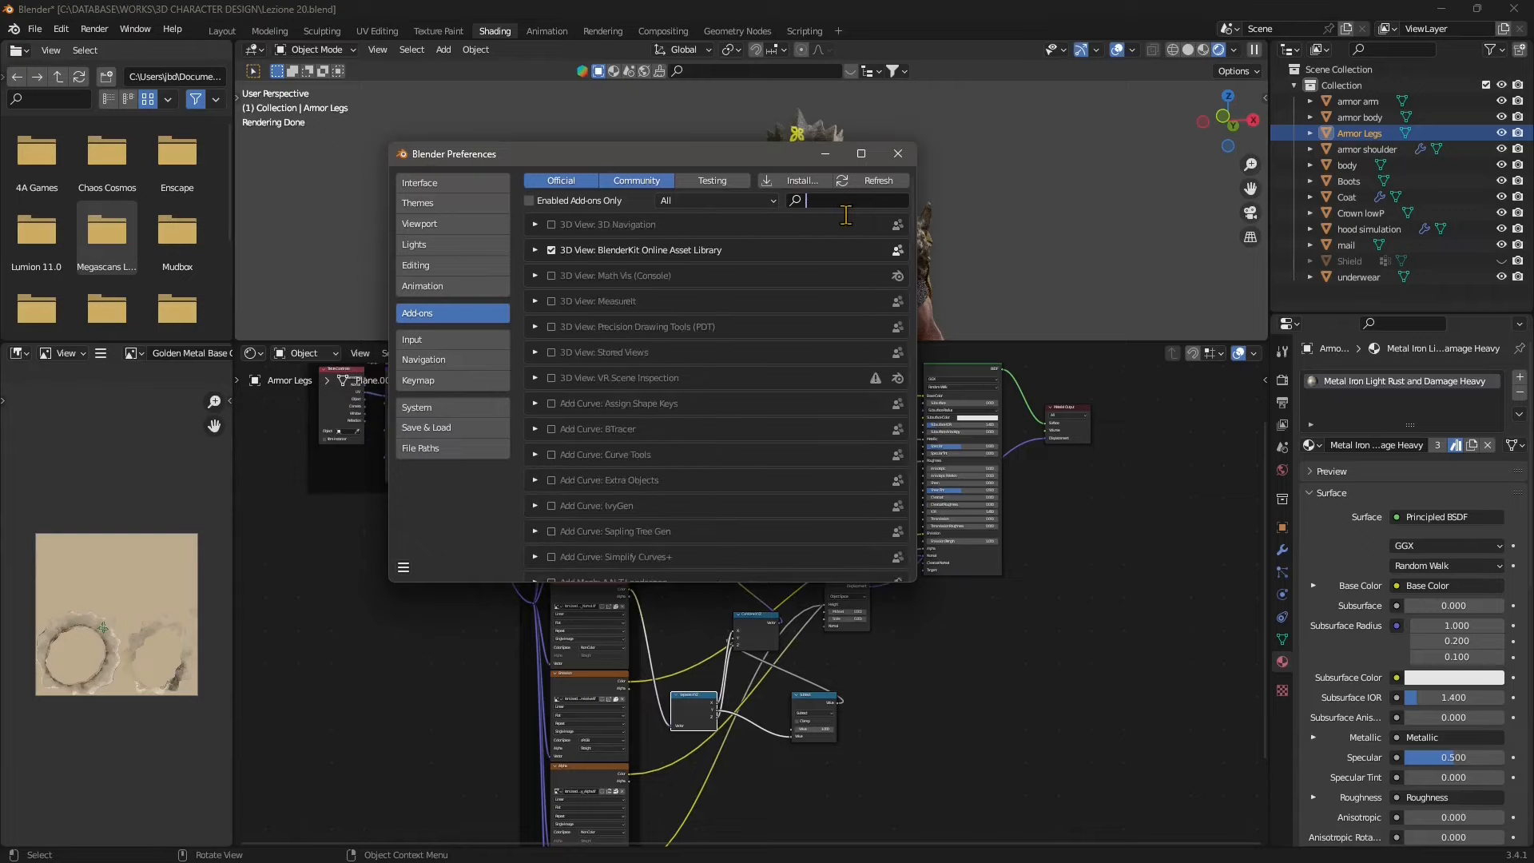
drag(758, 155, 862, 214)
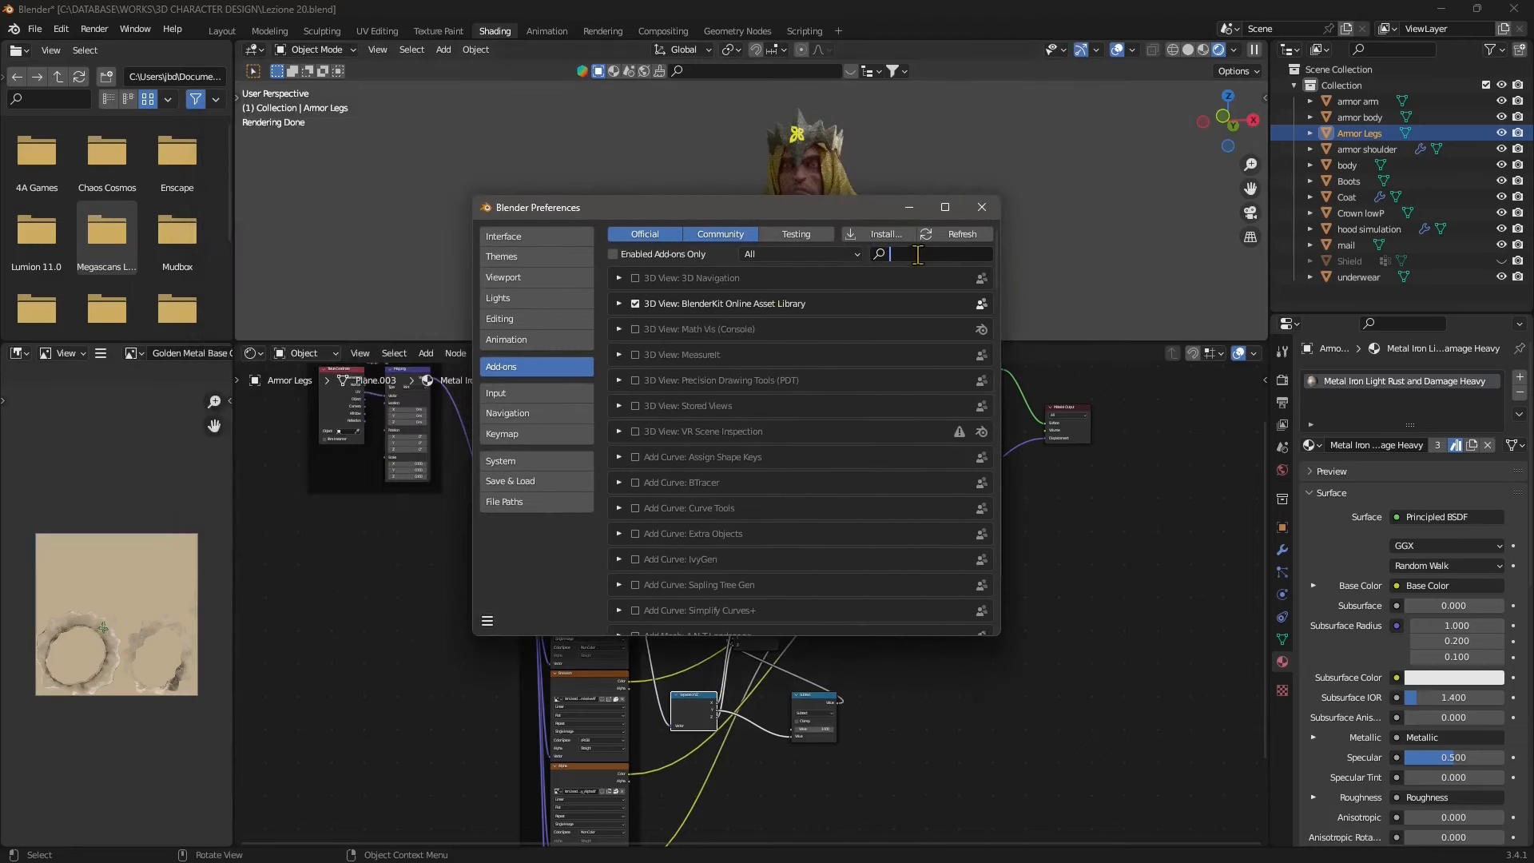
text(nod)
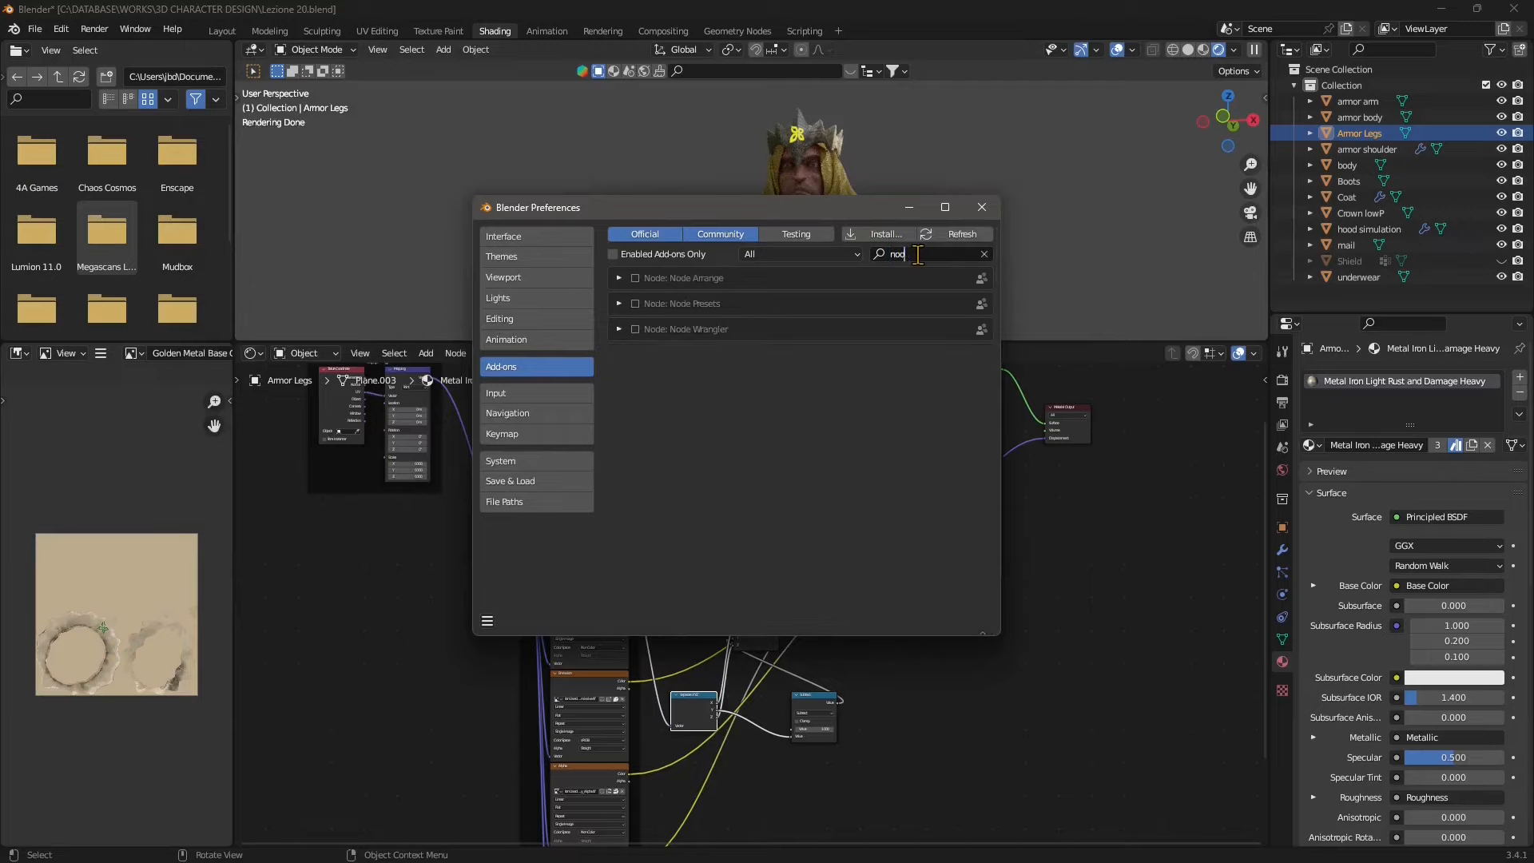
text(e wra)
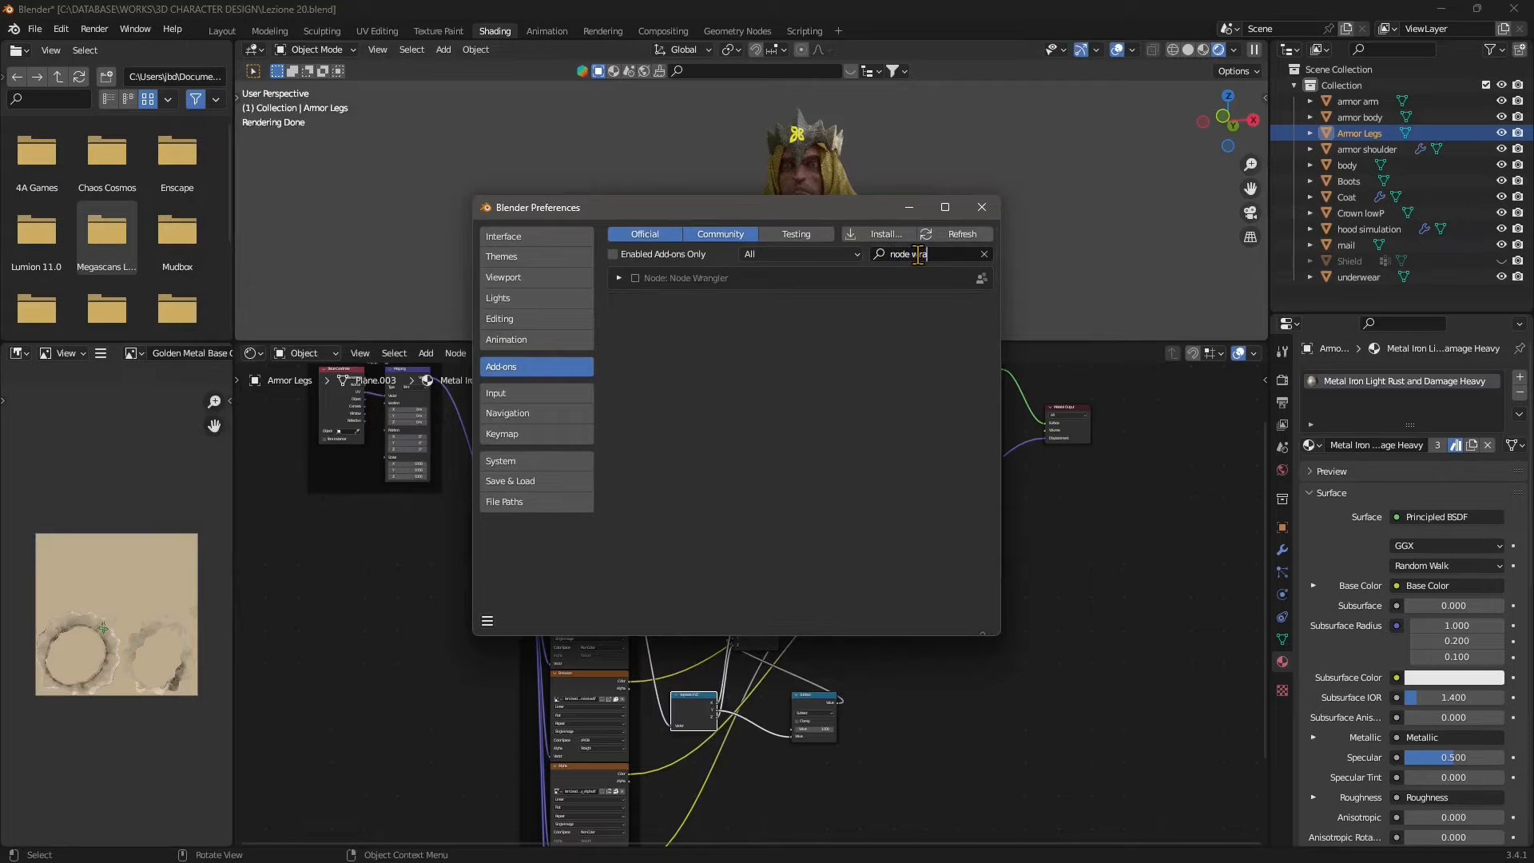
click(636, 279)
click(981, 208)
Select the crown and move its Golden Metal Bump texture node slightly away from the Bump node
middle_drag(507, 599, 770, 689)
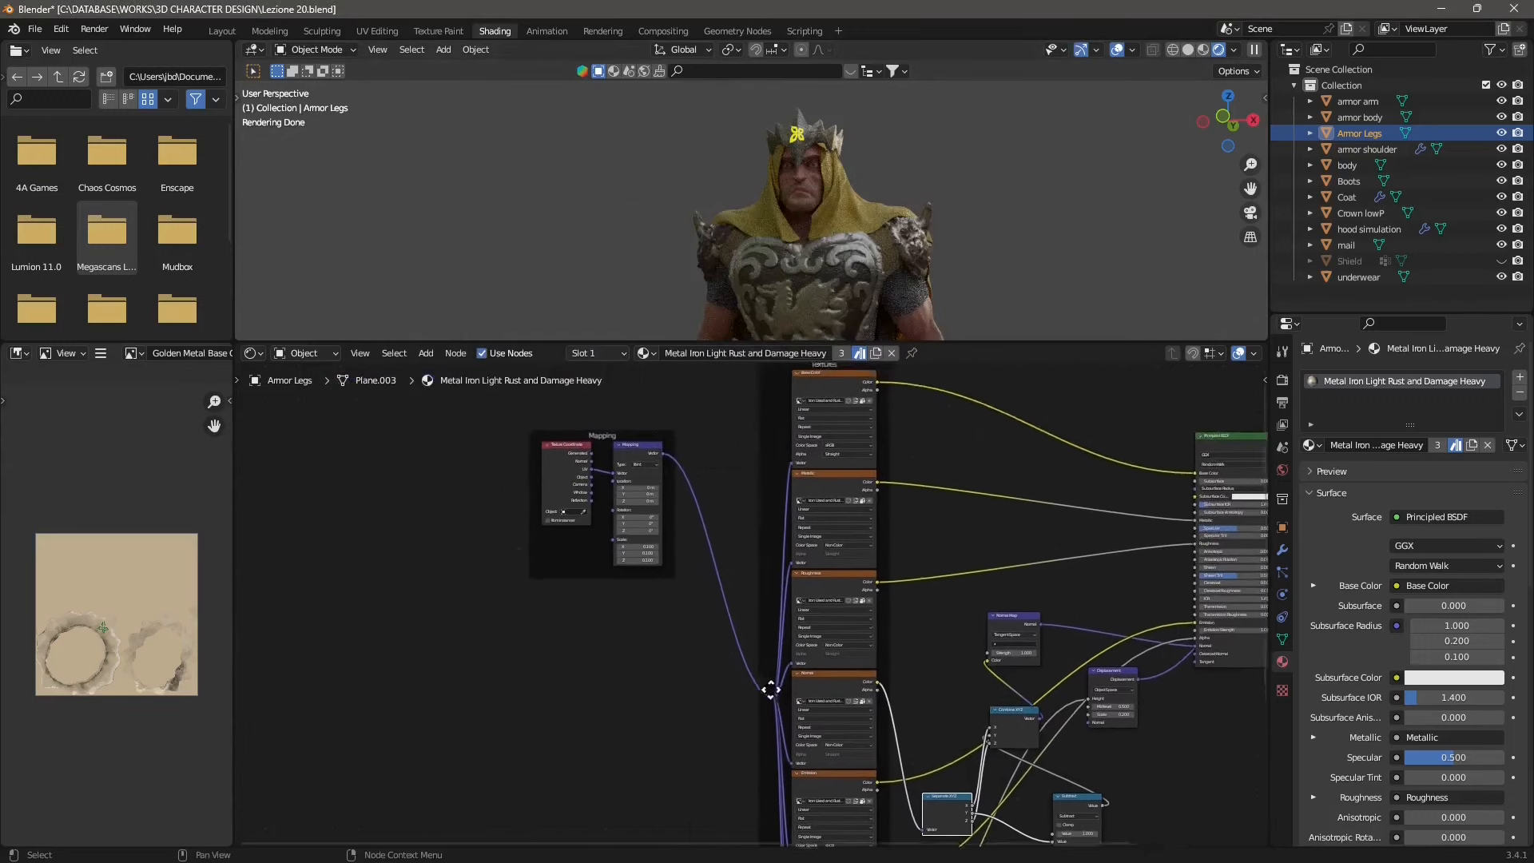
scroll(763, 599, down, 4)
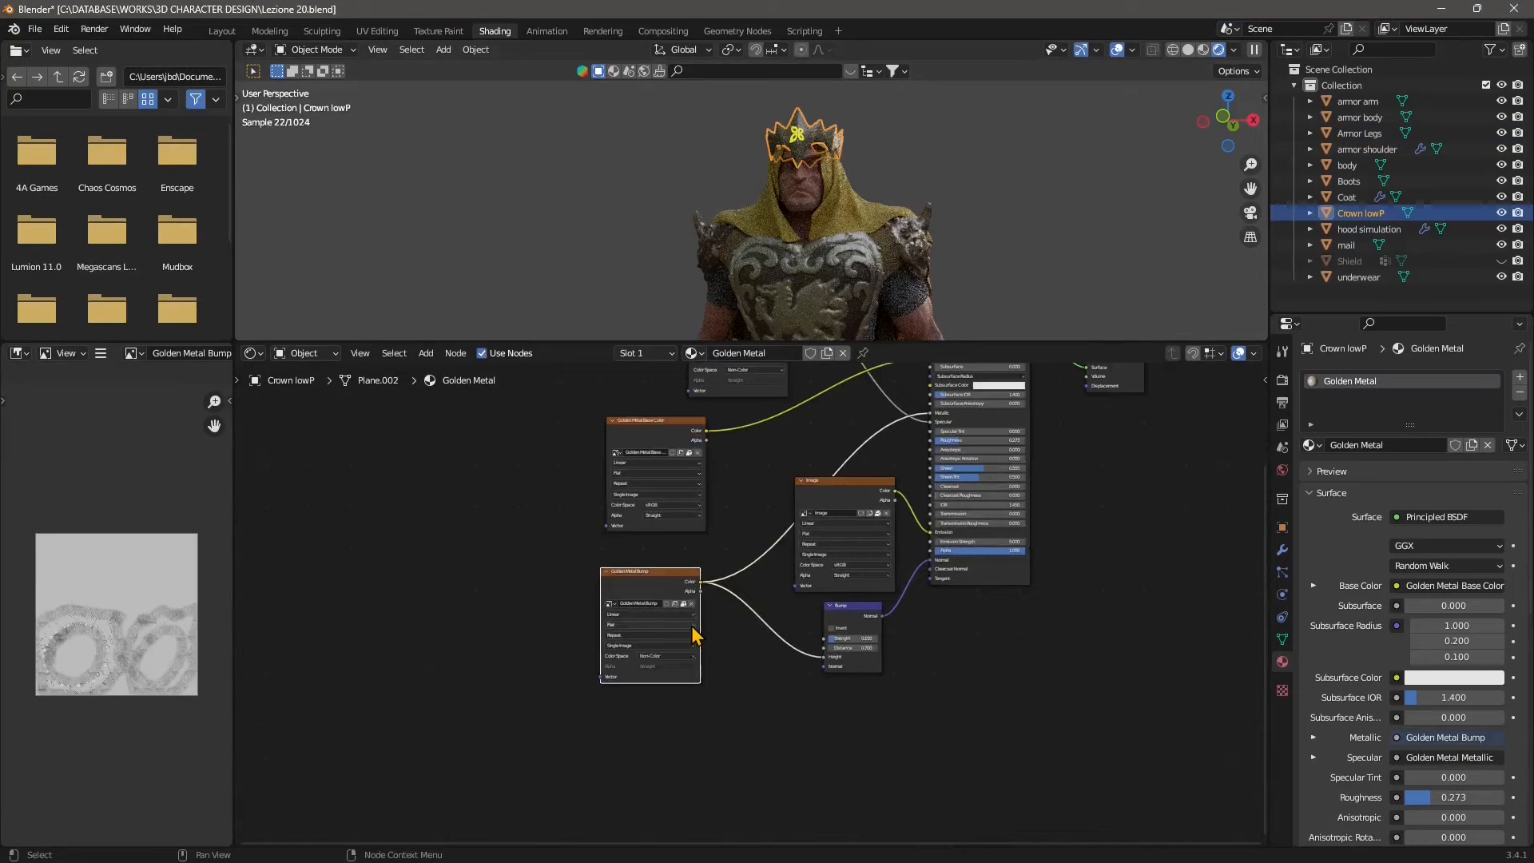
middle_drag(698, 631, 965, 623)
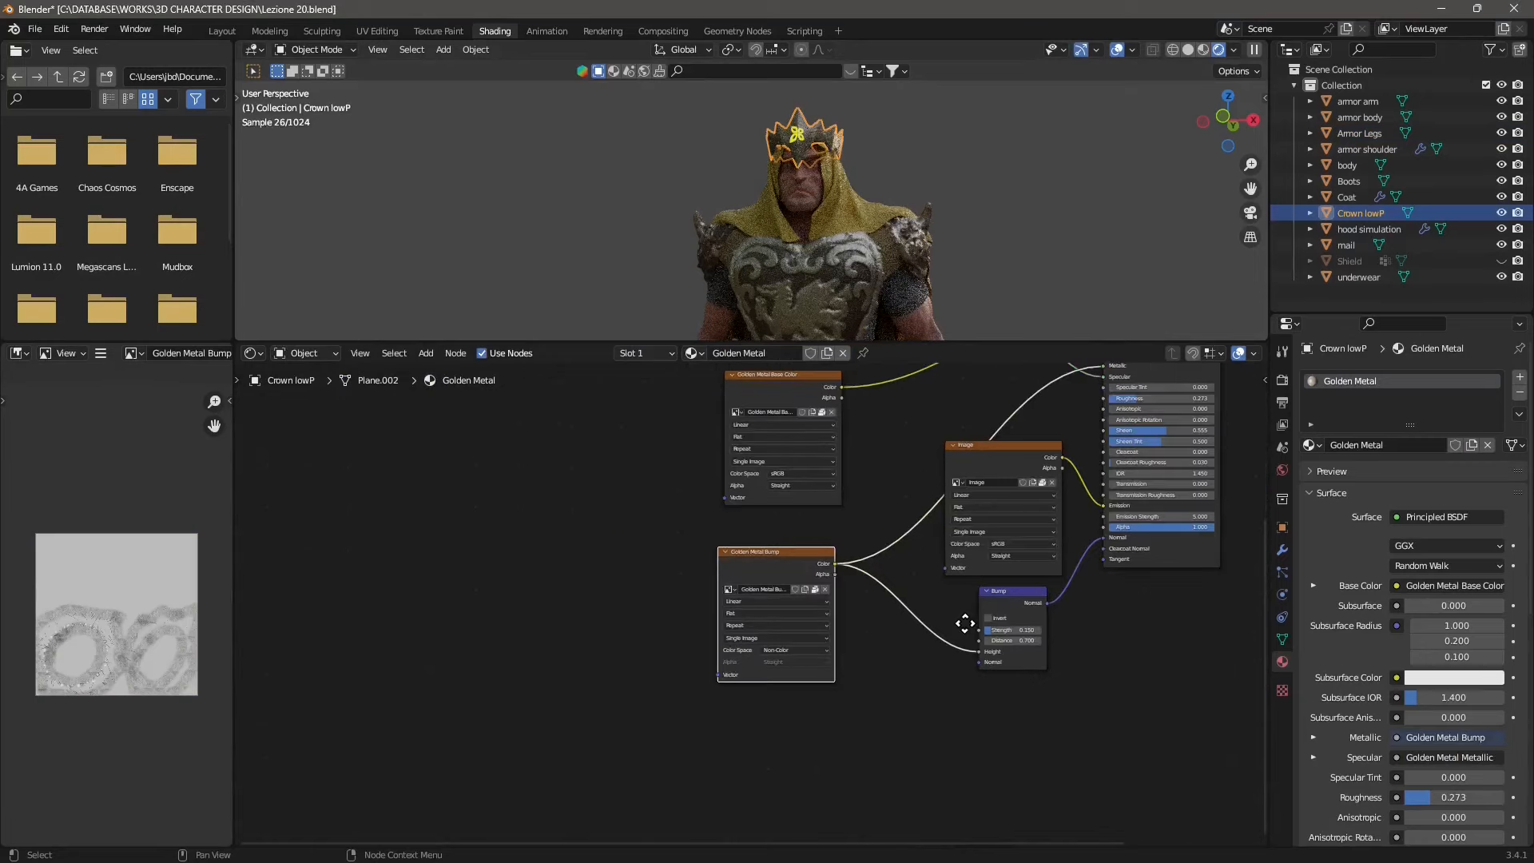
scroll(834, 581, up, 2)
scroll(834, 580, up, 1)
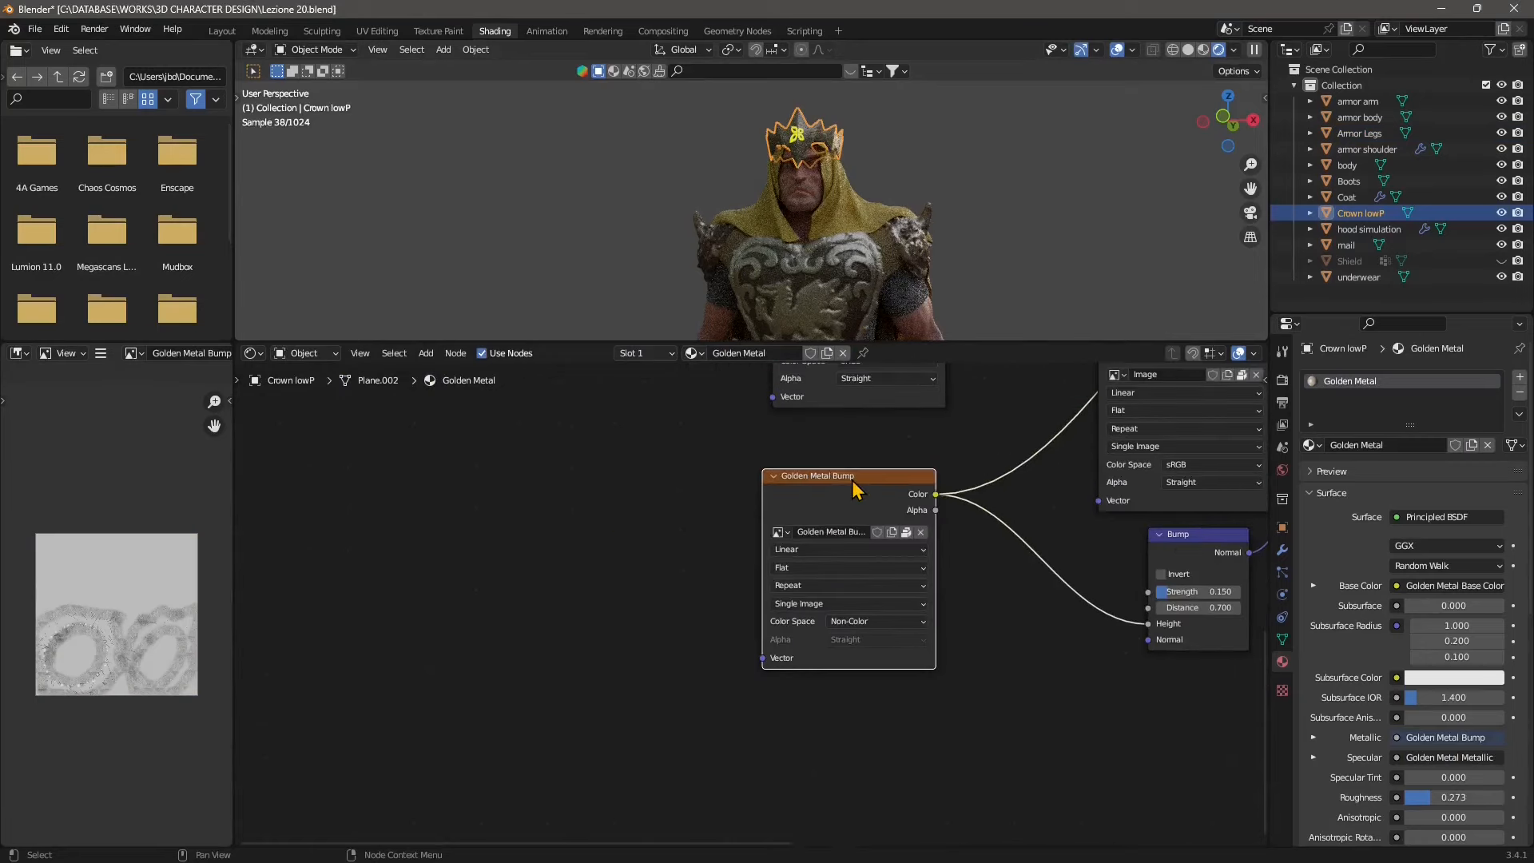
drag(852, 481, 826, 501)
Move the Bump node and the Golden Metal Bump texture node closer to each other in the crown's node graph
scroll(896, 165, up, 3)
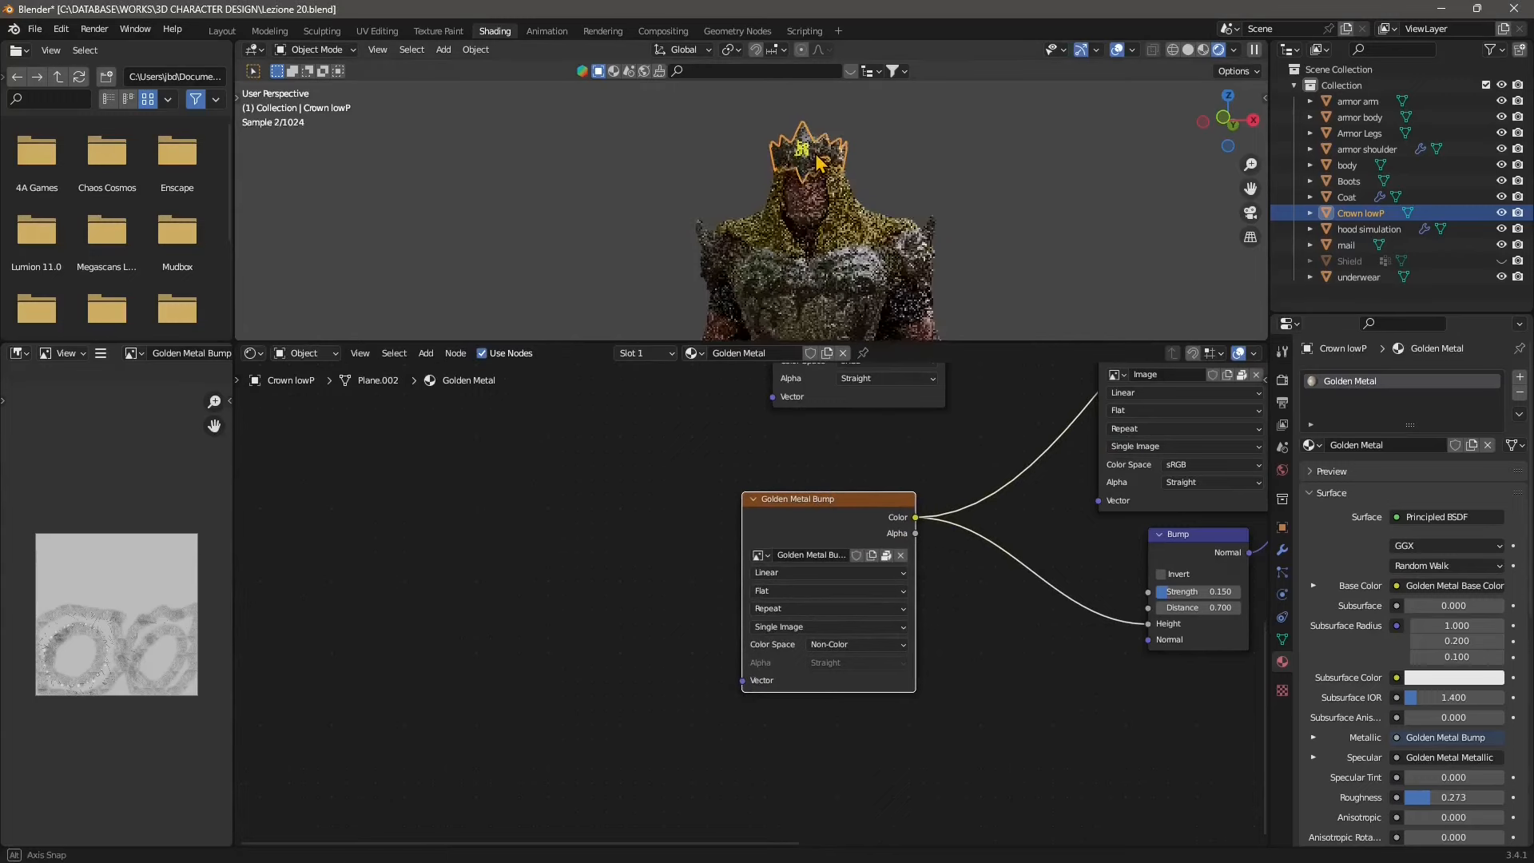
scroll(897, 166, up, 4)
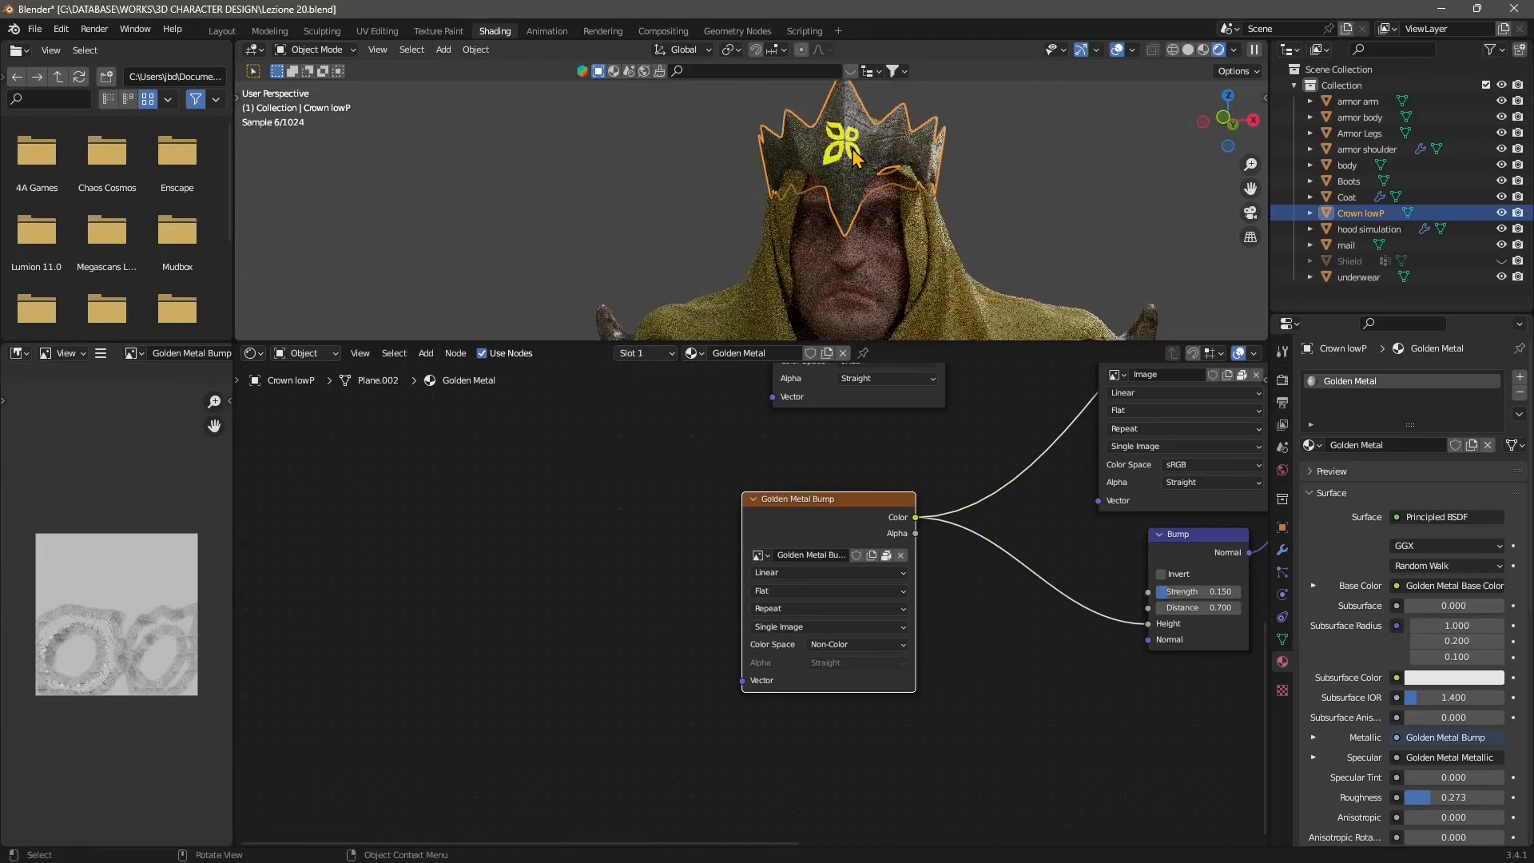
key(g)
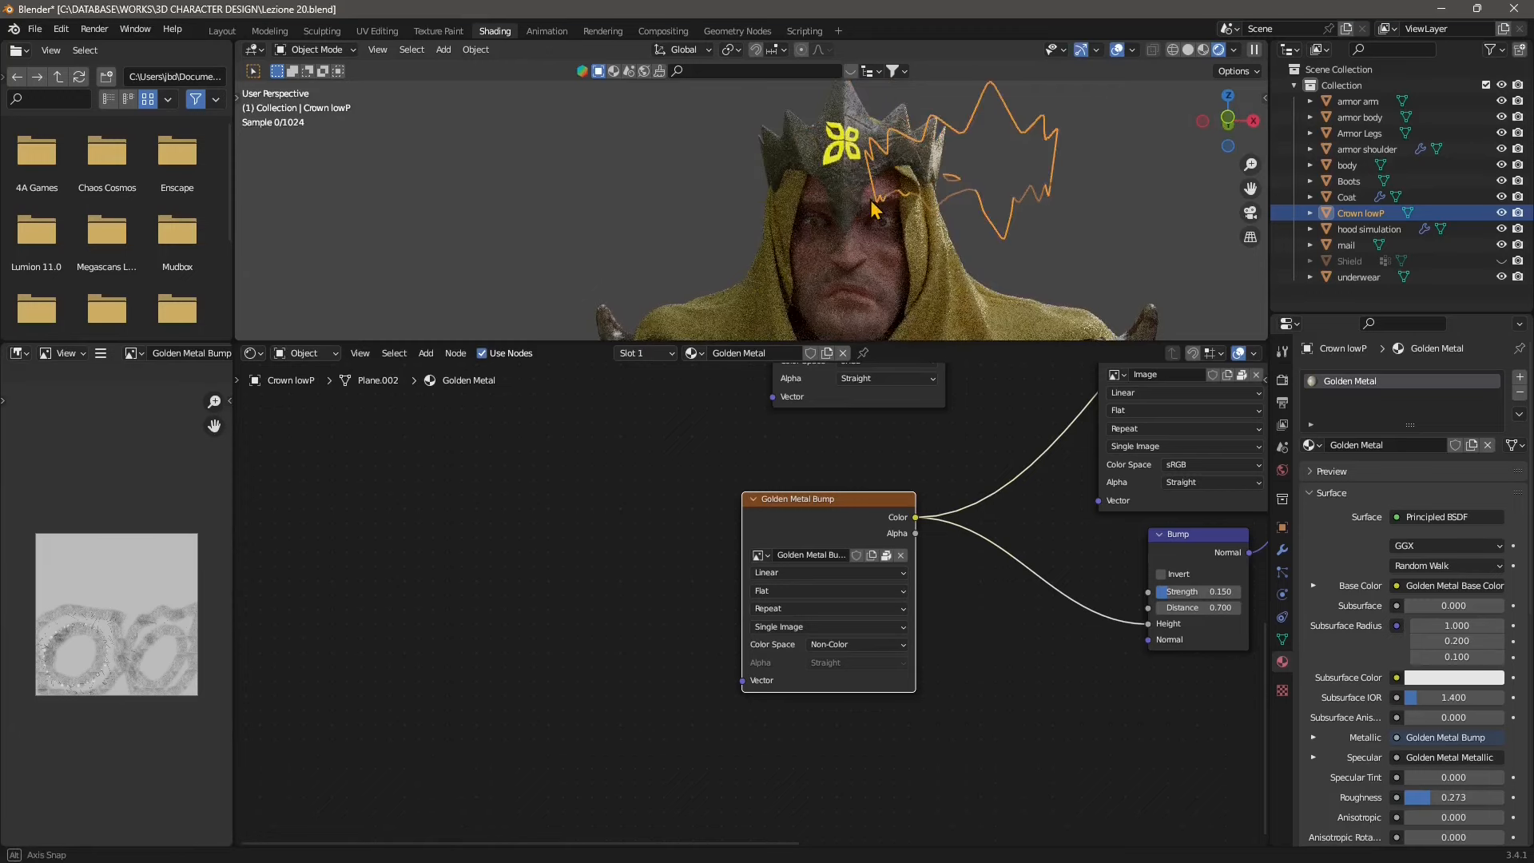
right_click(877, 210)
middle_drag(876, 210, 795, 215)
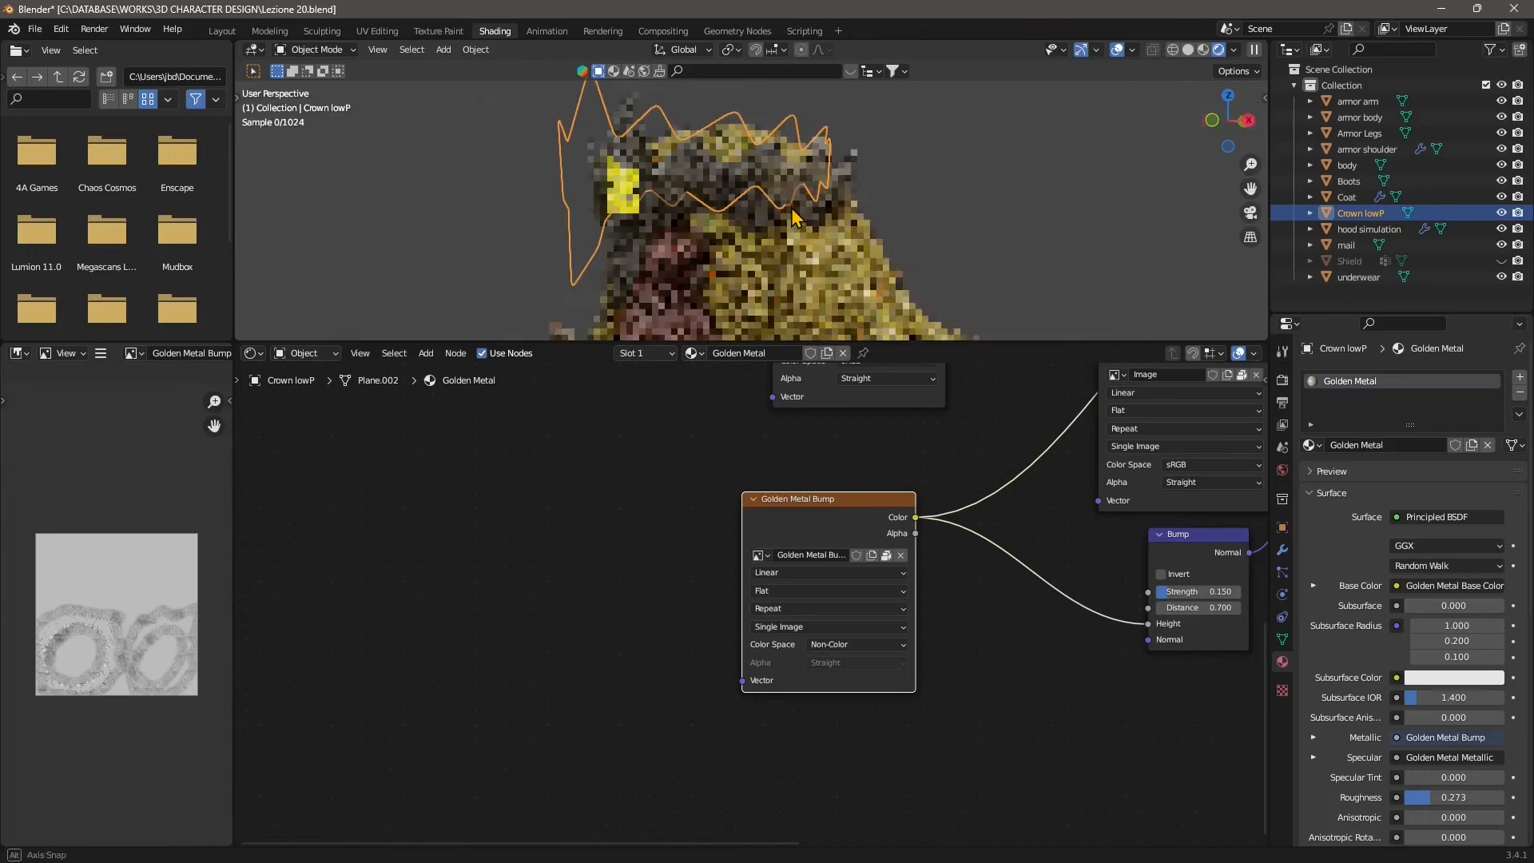
drag(1196, 534, 1137, 533)
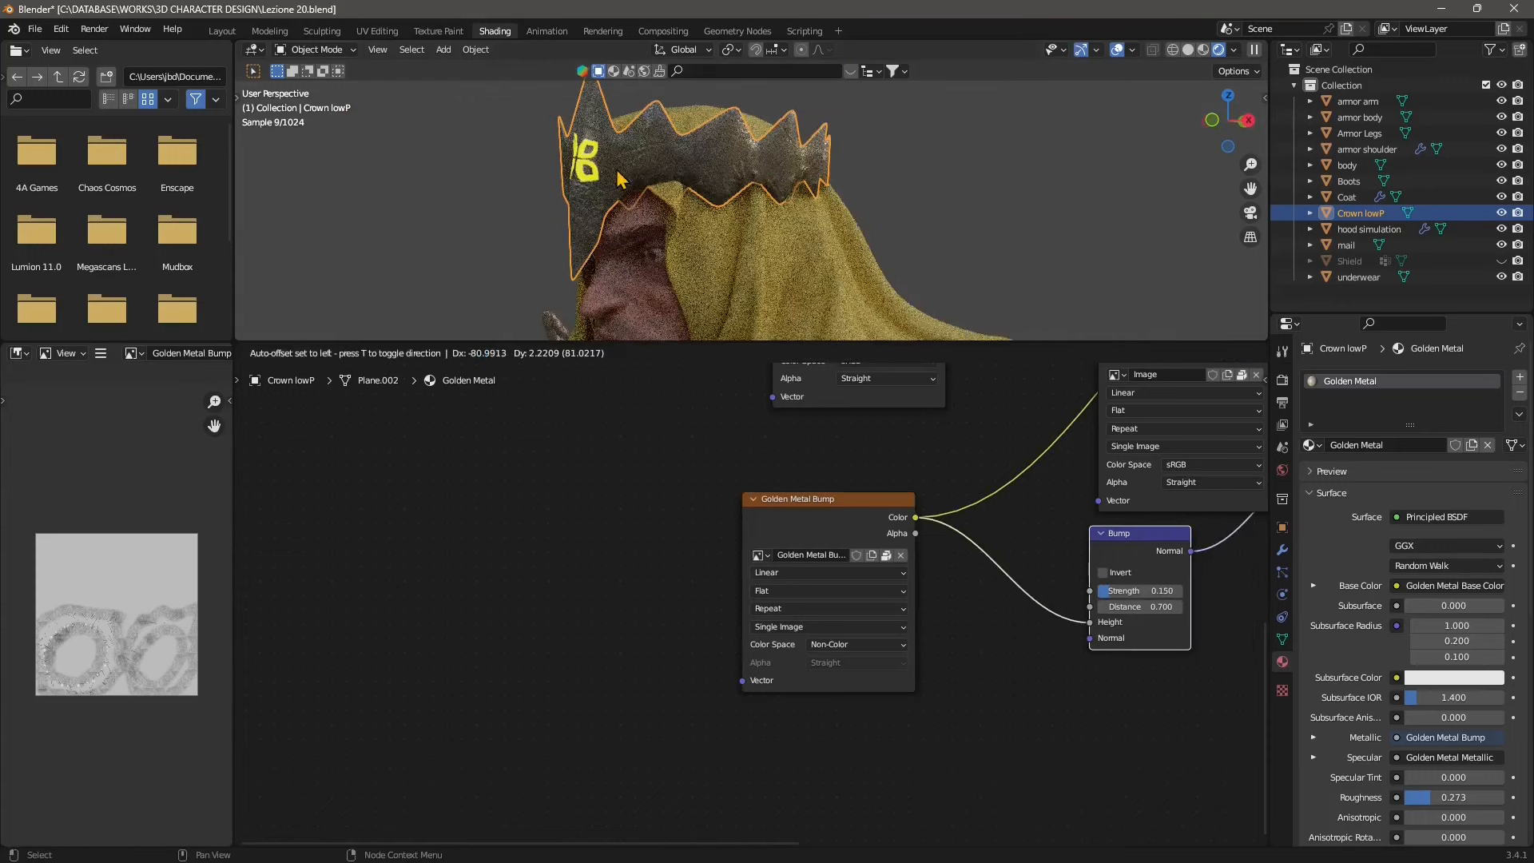
click(818, 516)
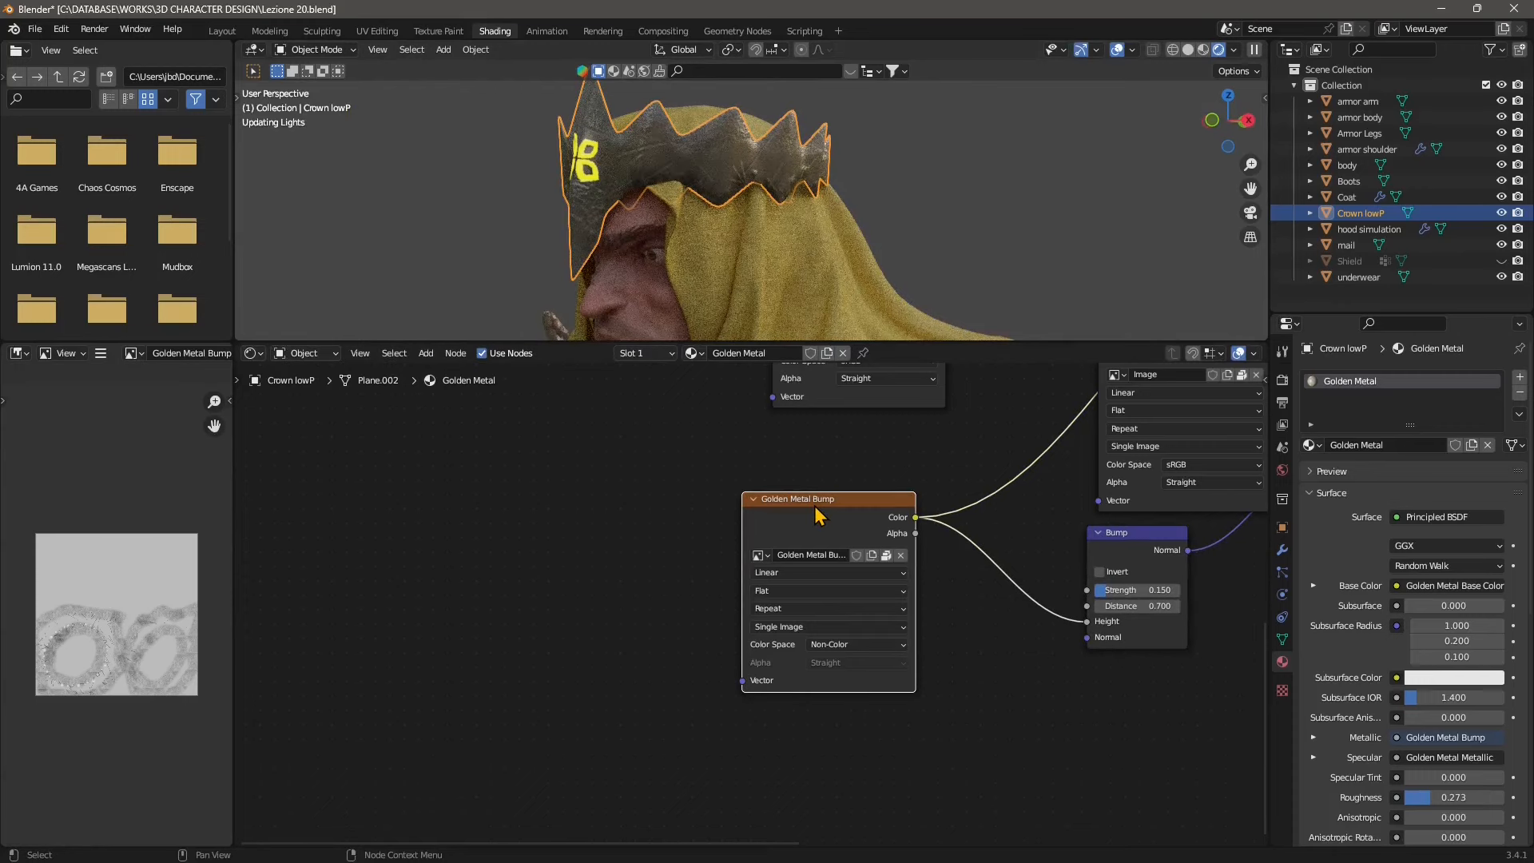
drag(815, 508, 825, 490)
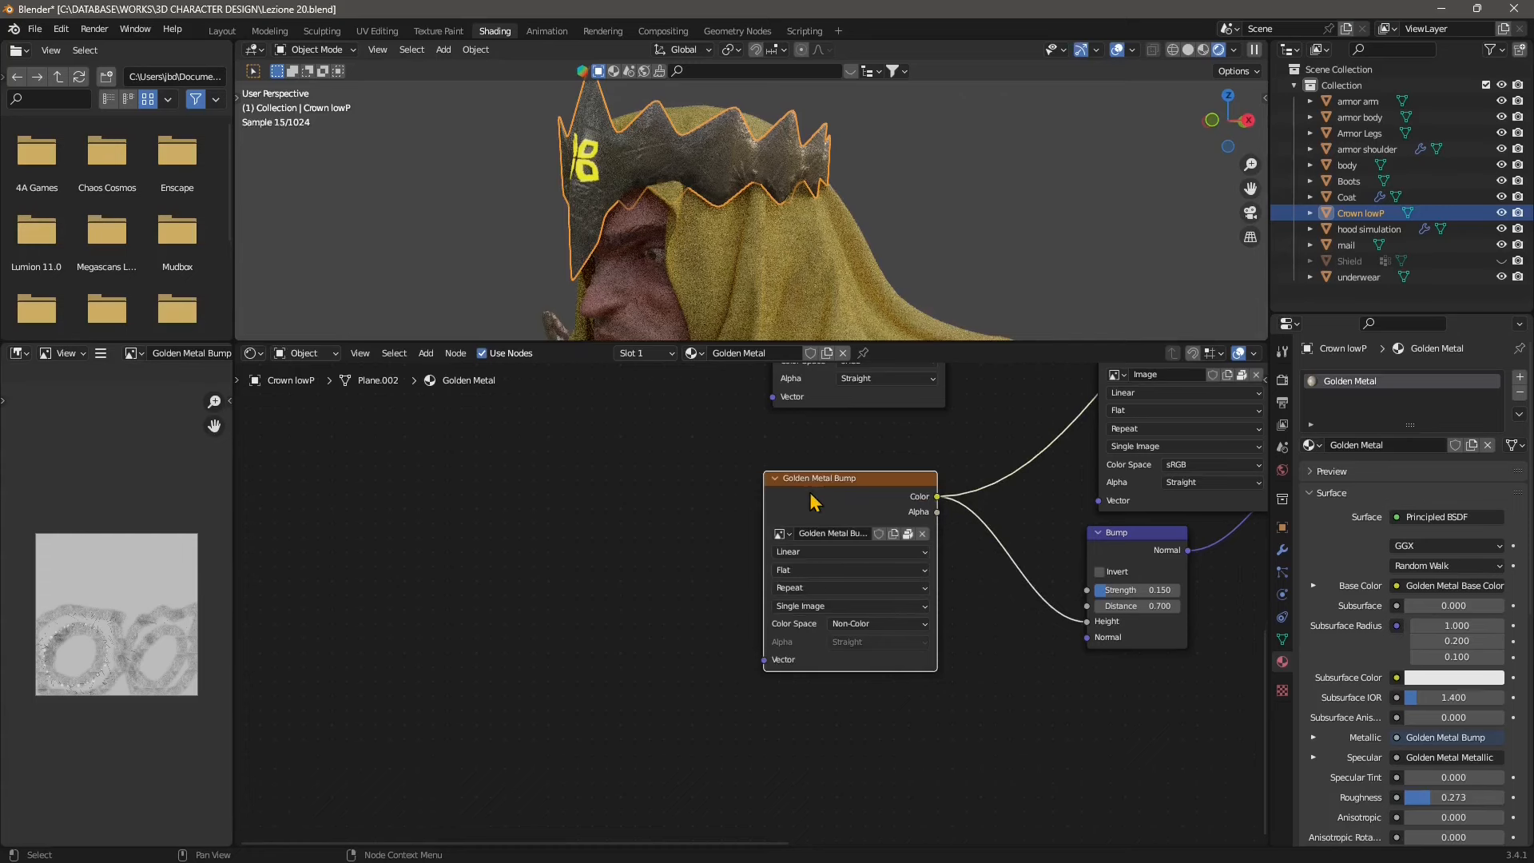
Add Texture Coordinate and Mapping nodes to the Golden Metal Bump texture with Node Wrangler and space them out
key(ctrl+t)
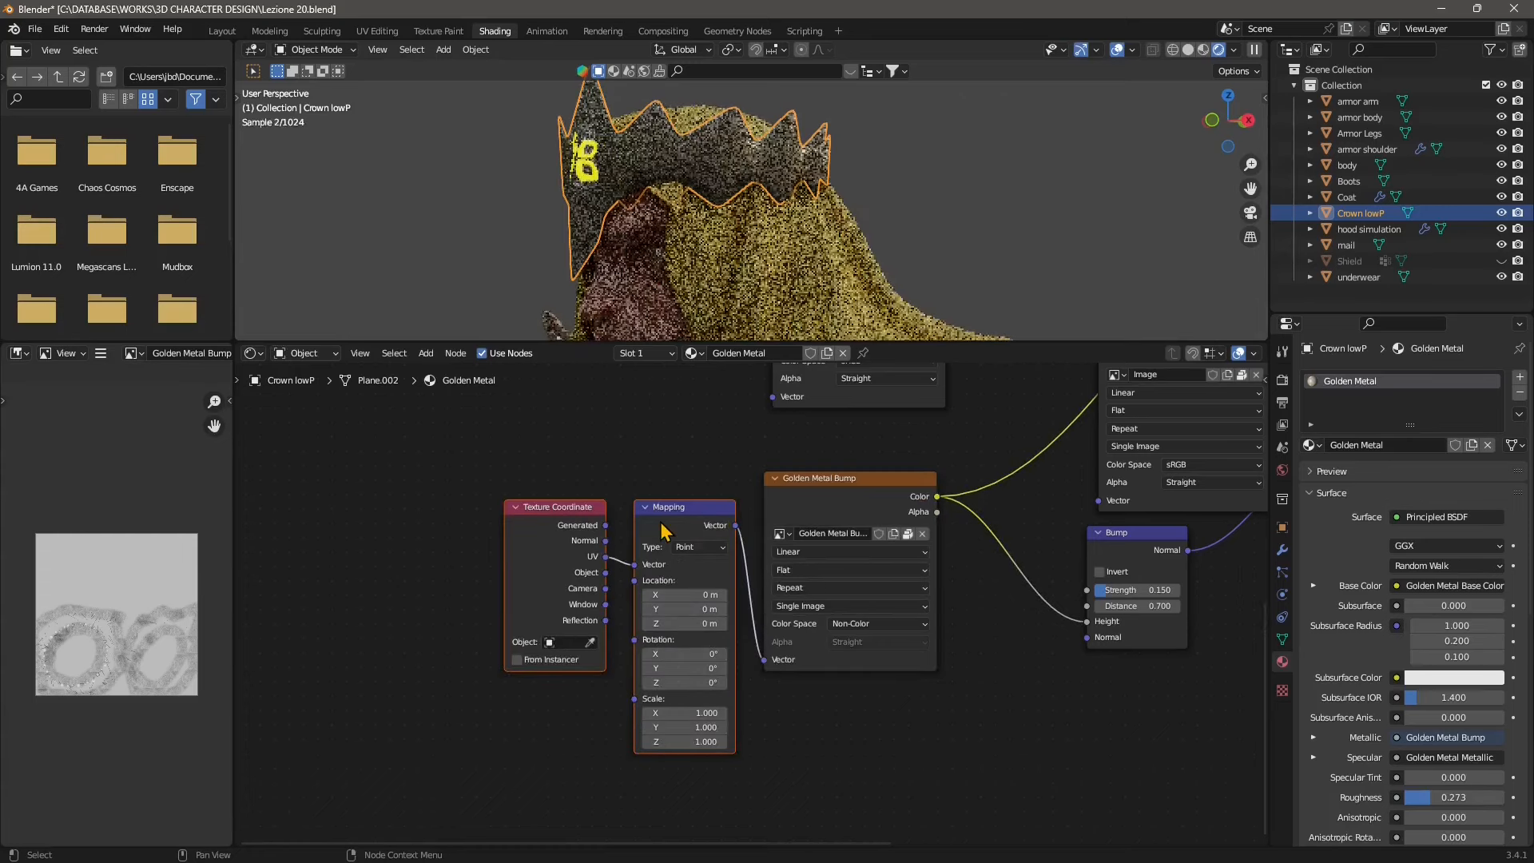
click(577, 509)
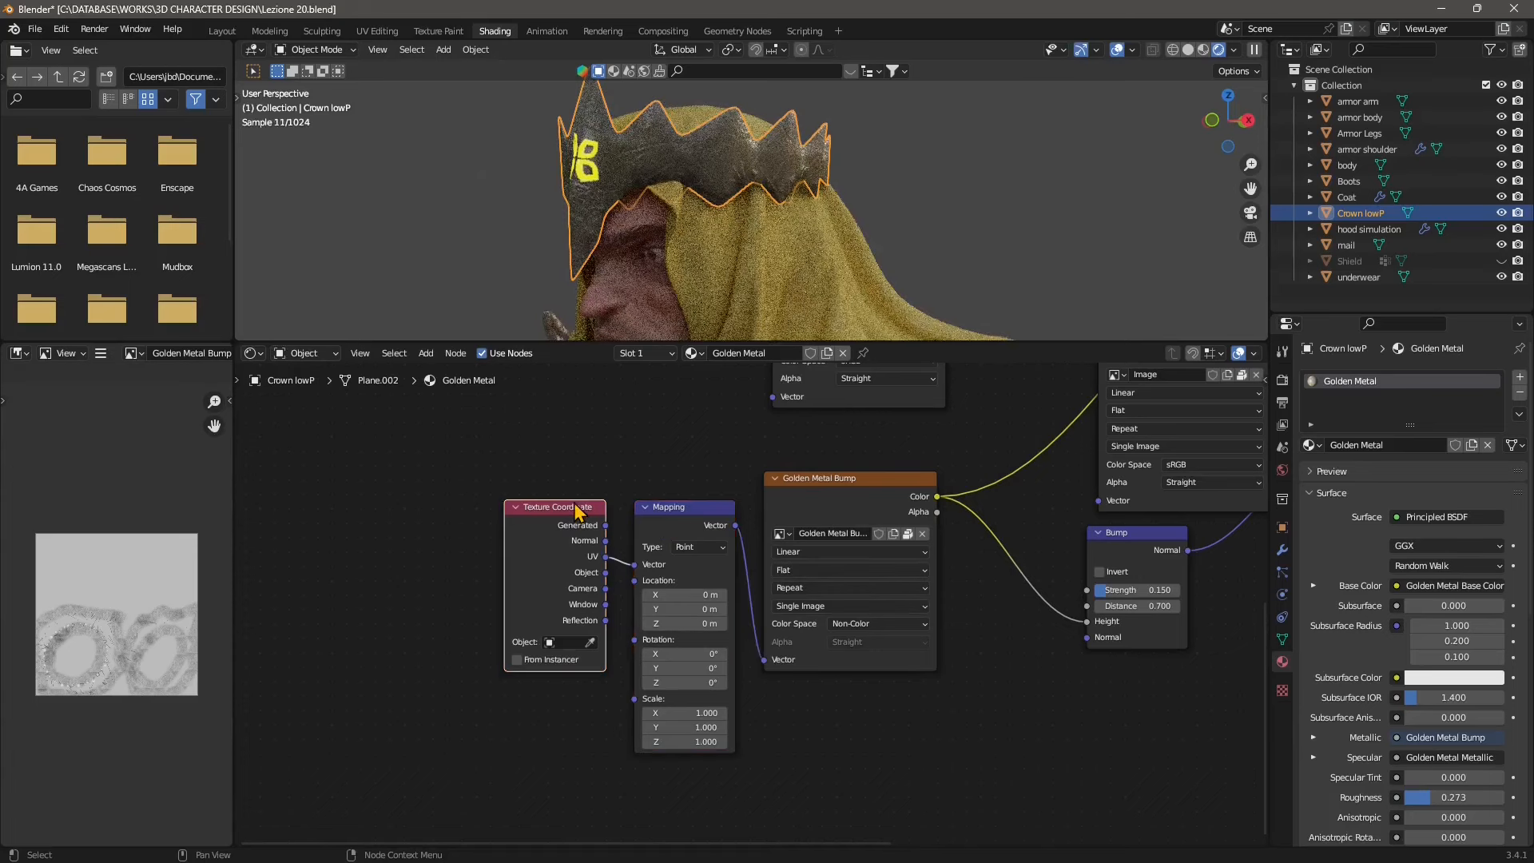
drag(577, 509, 487, 523)
drag(679, 506, 620, 507)
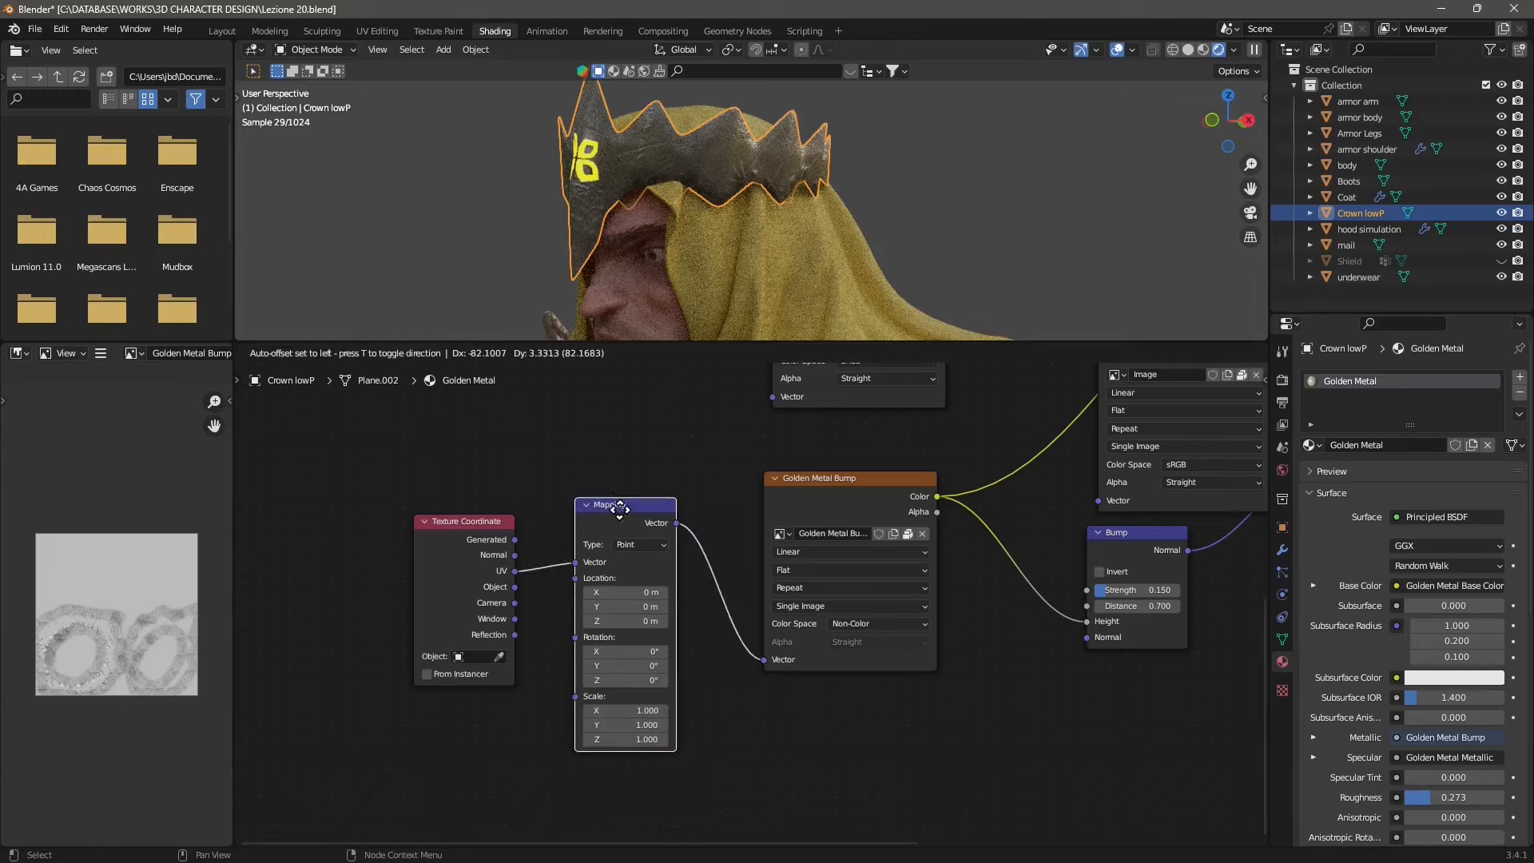
drag(620, 507, 619, 507)
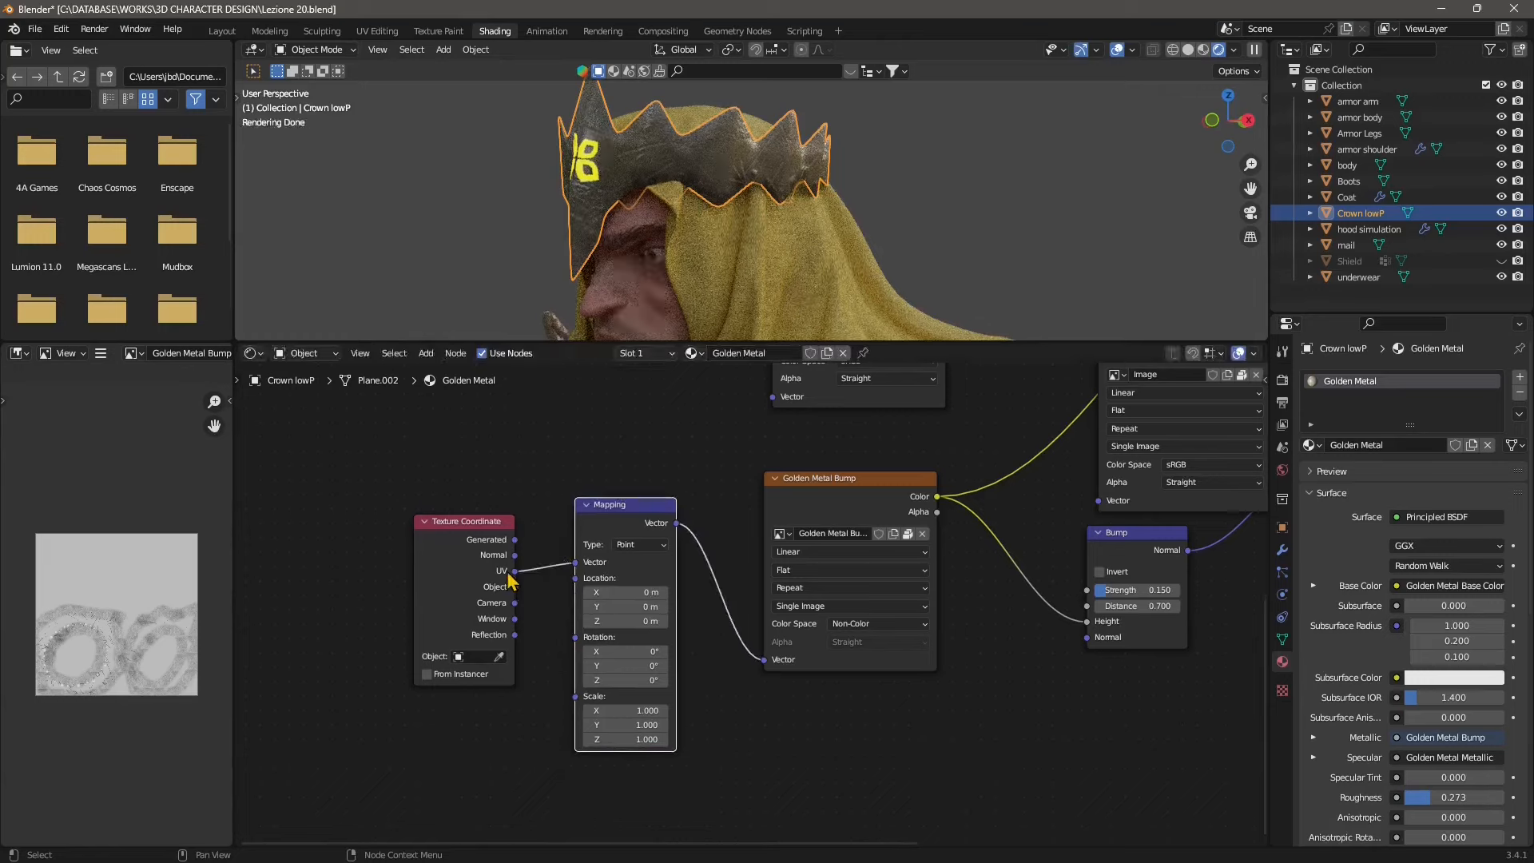
Check the crown's texture layout in the UV Editing workspace and return to the Shading workspace
click(377, 30)
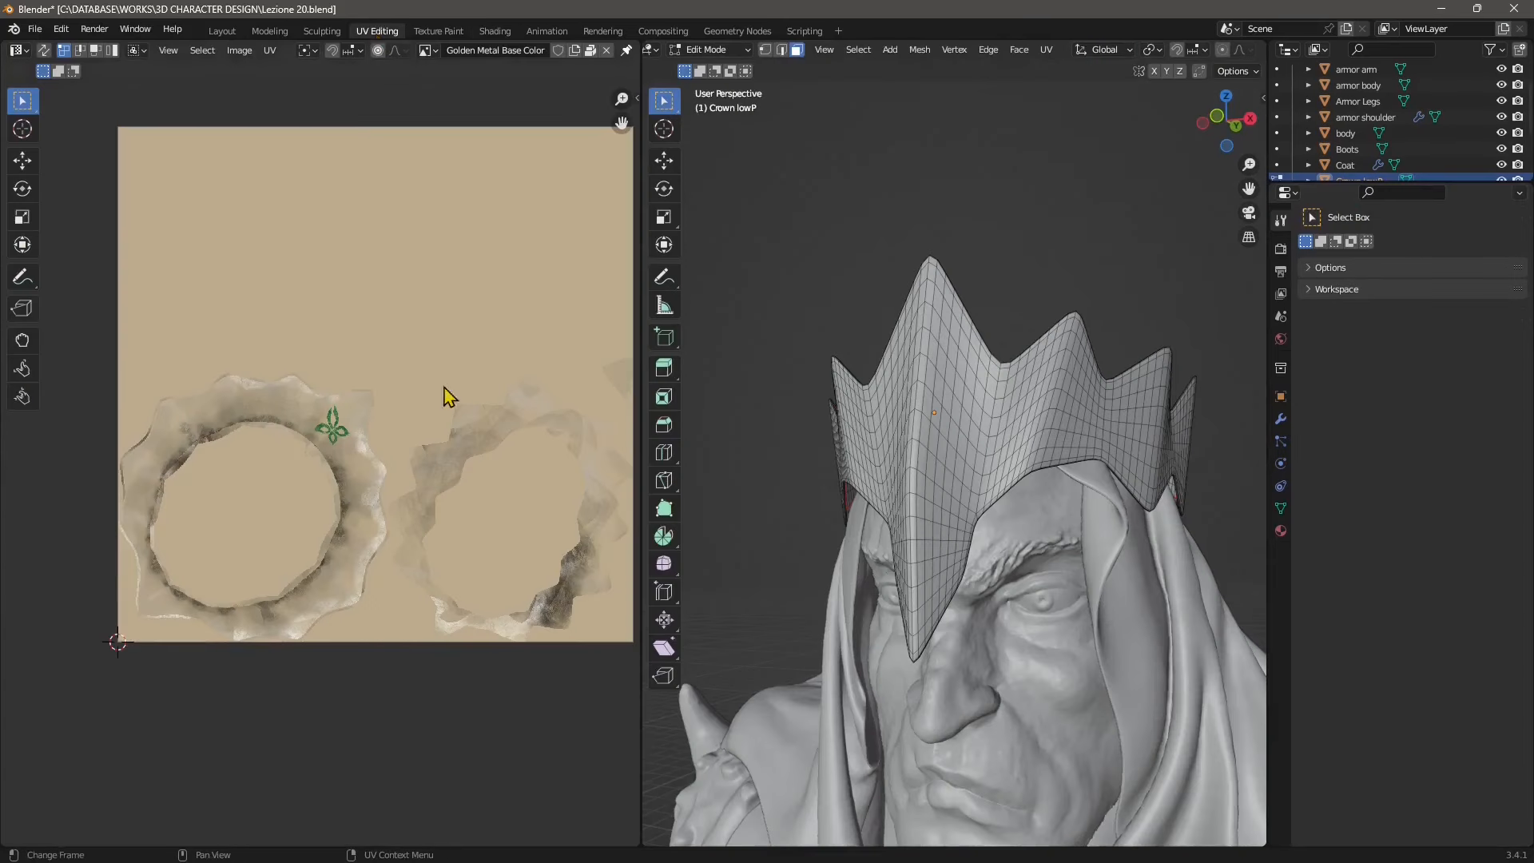
click(494, 31)
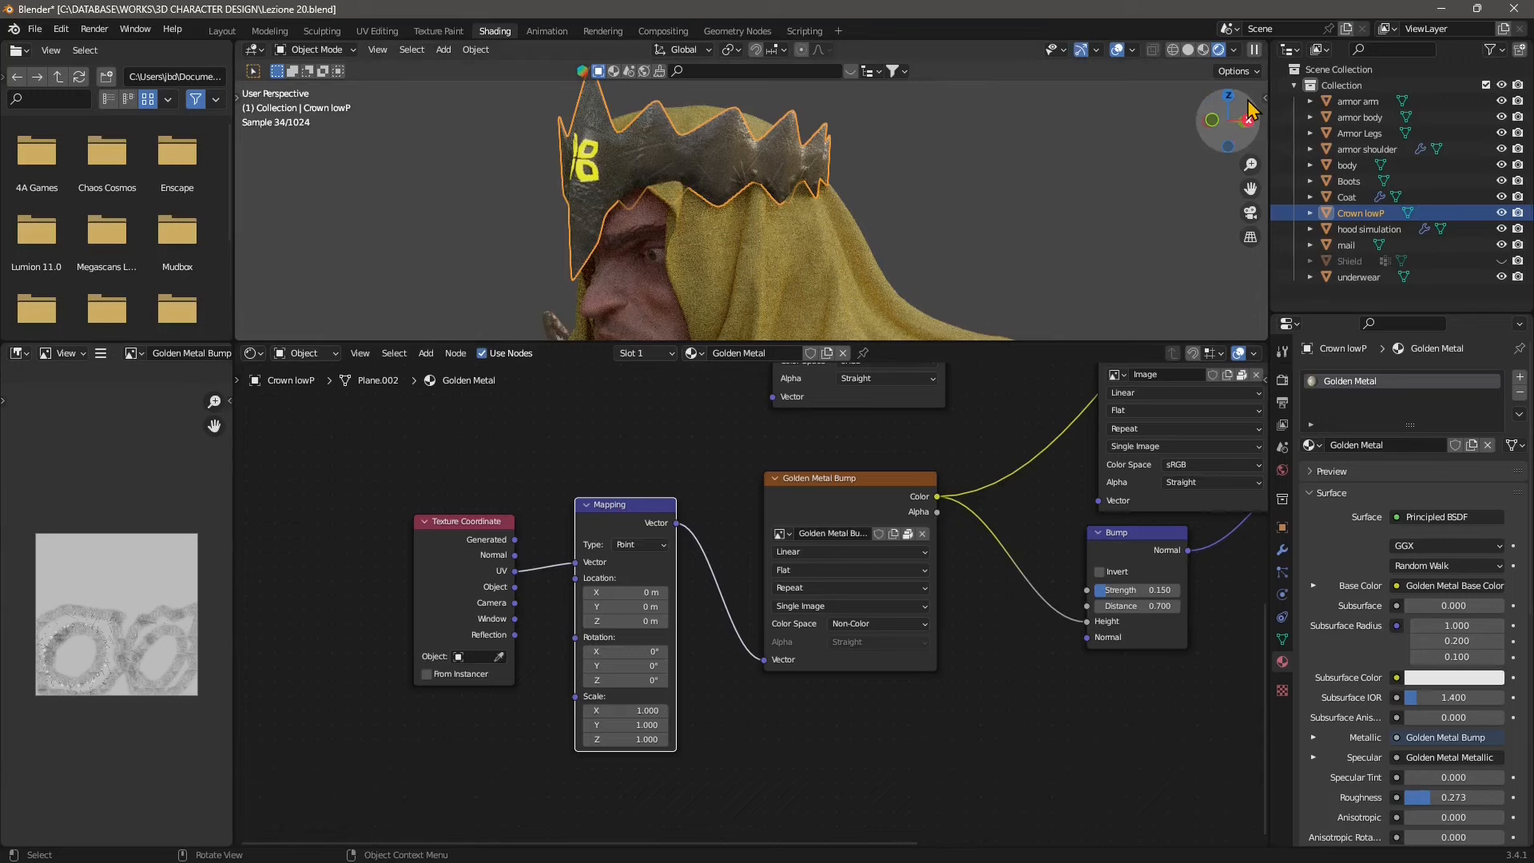
Show BlenderKit's material search in the 3D viewport's sidebar and enlarge the viewport to about 300 pixels high
key(n)
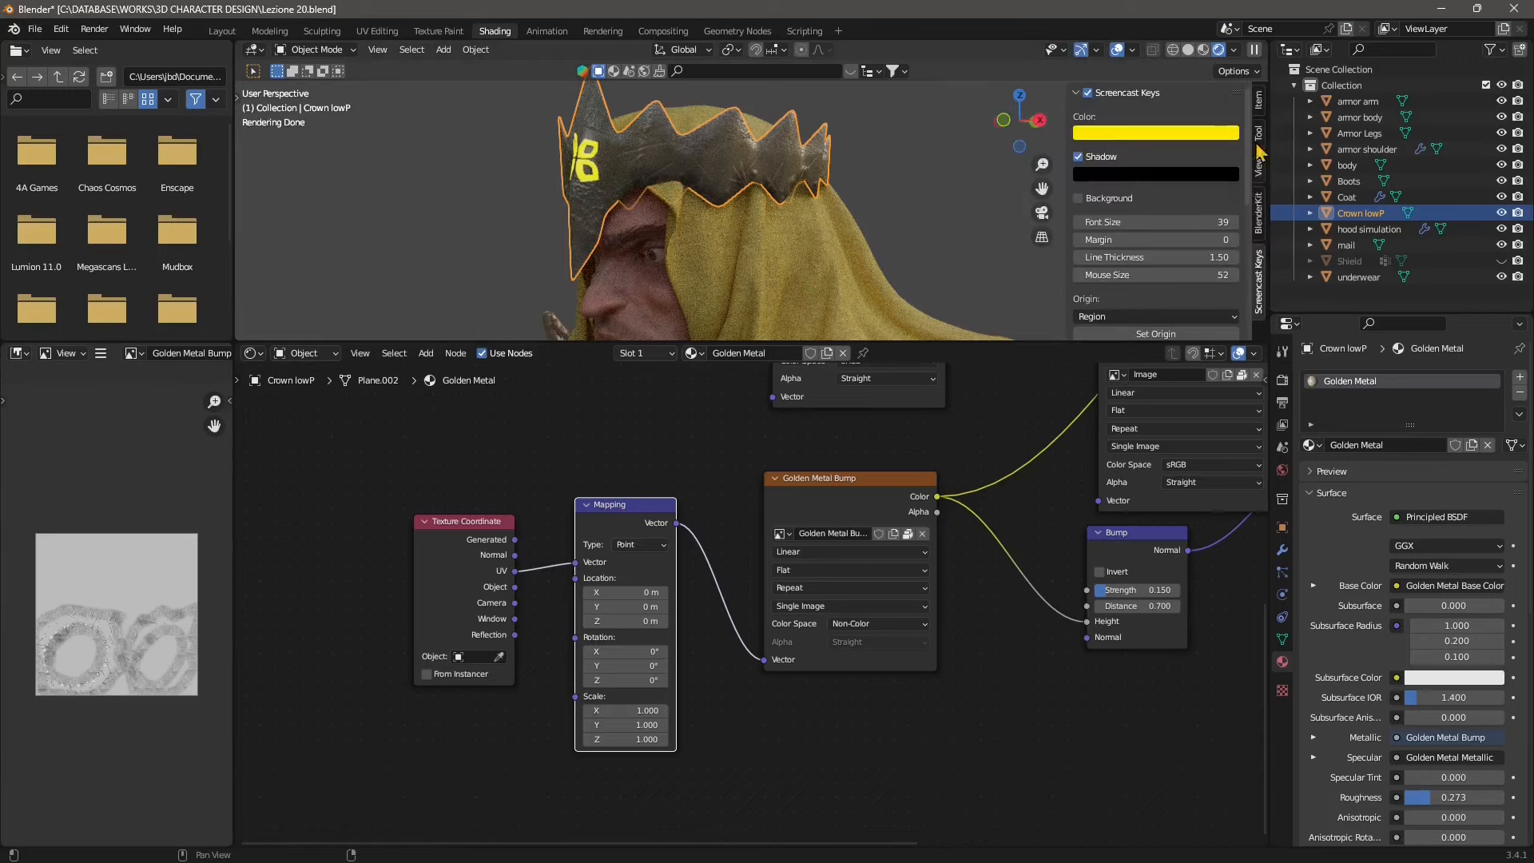
click(1259, 221)
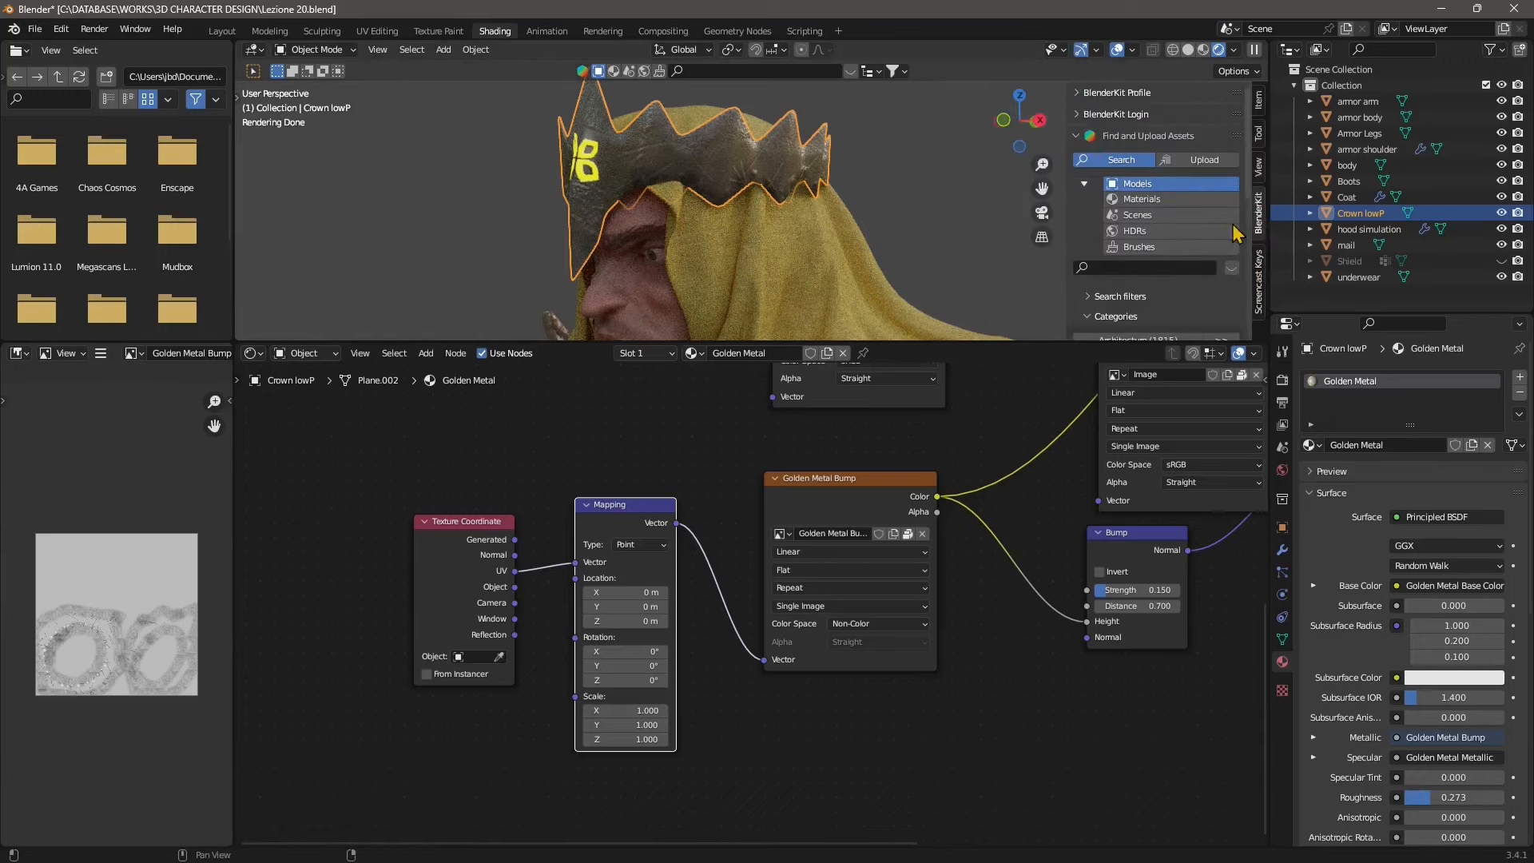
click(1128, 201)
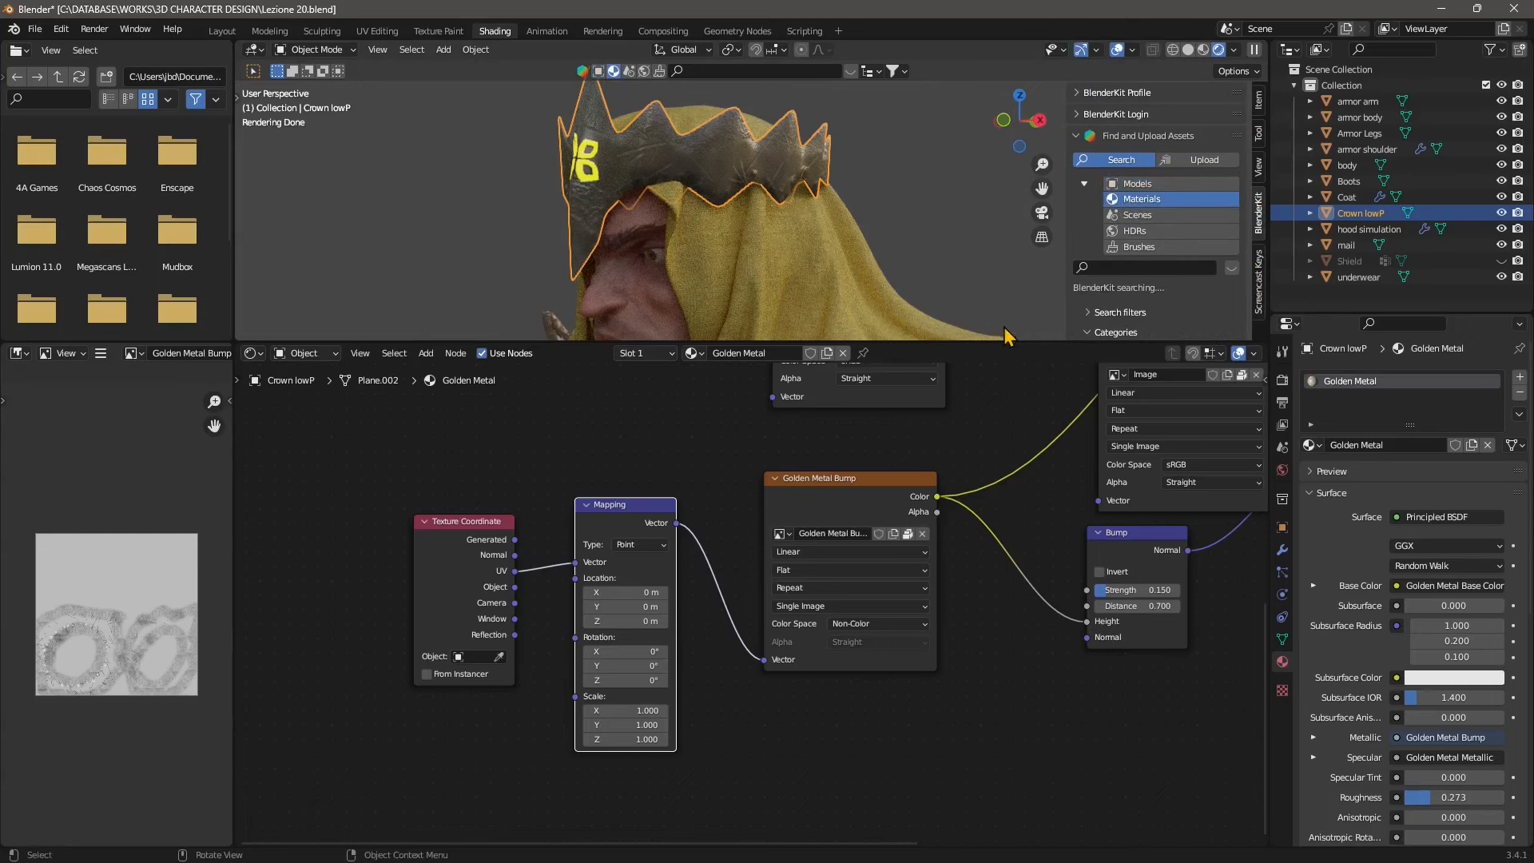
drag(999, 342, 976, 532)
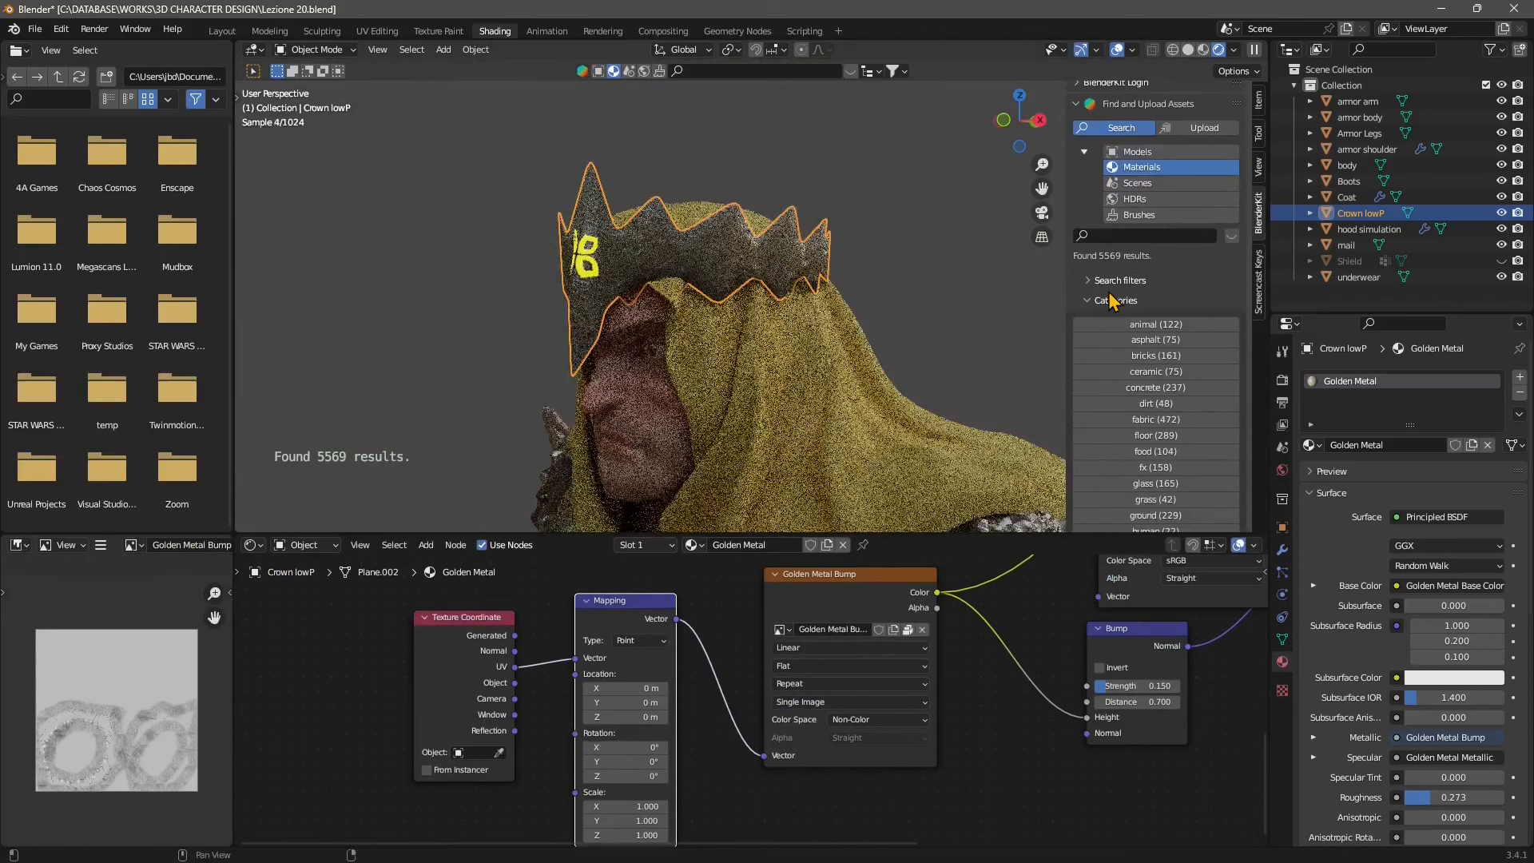
Look through BlenderKit's material categories, search the materials for "metal" and show the asset thumbnails over the viewport
scroll(1123, 332, down, 5)
scroll(1123, 332, down, 8)
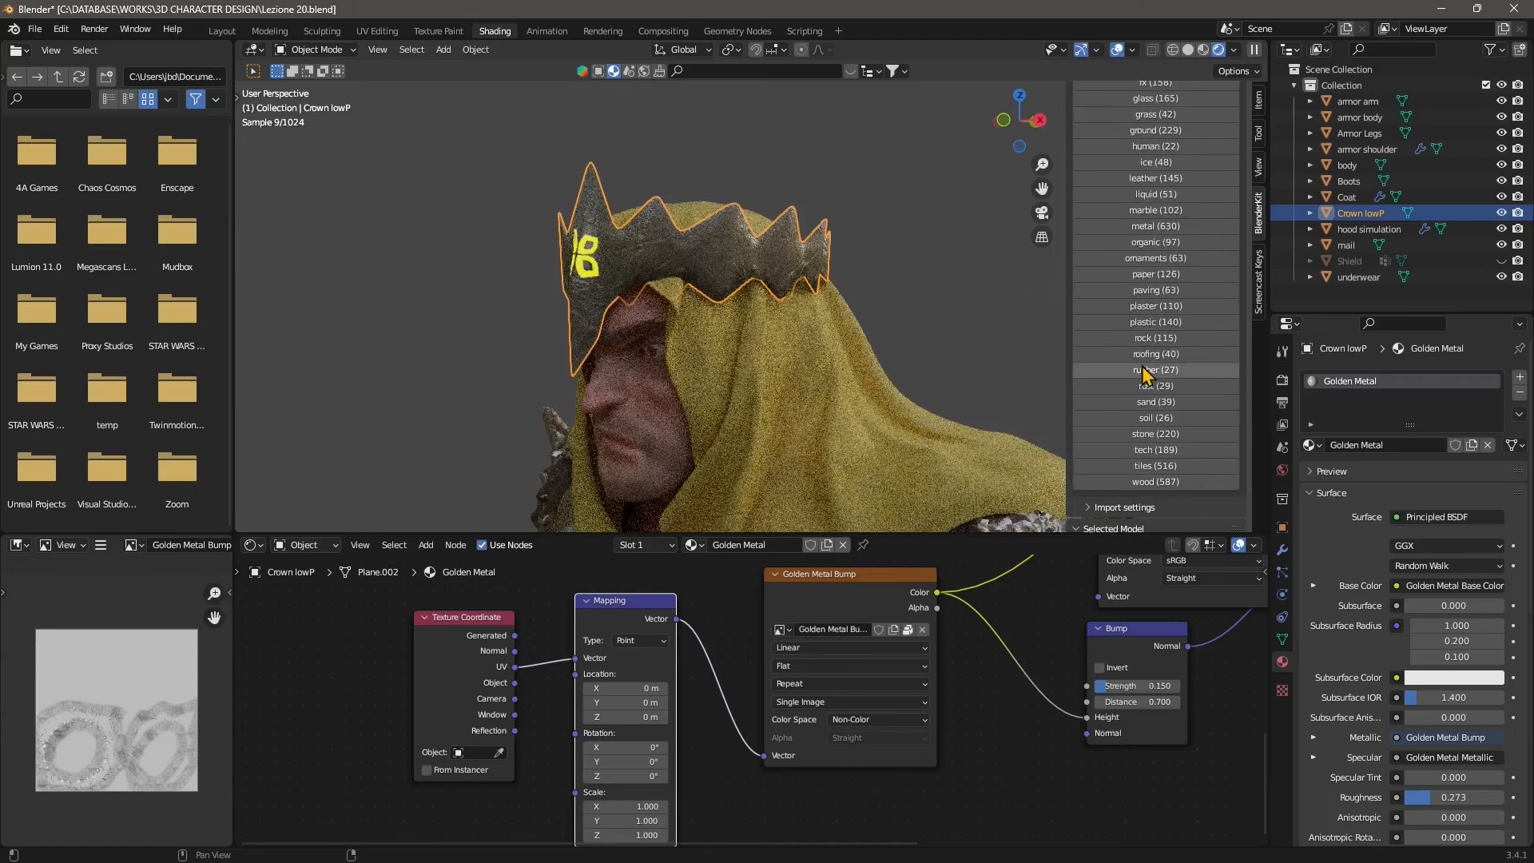
scroll(1144, 374, up, 10)
click(1134, 170)
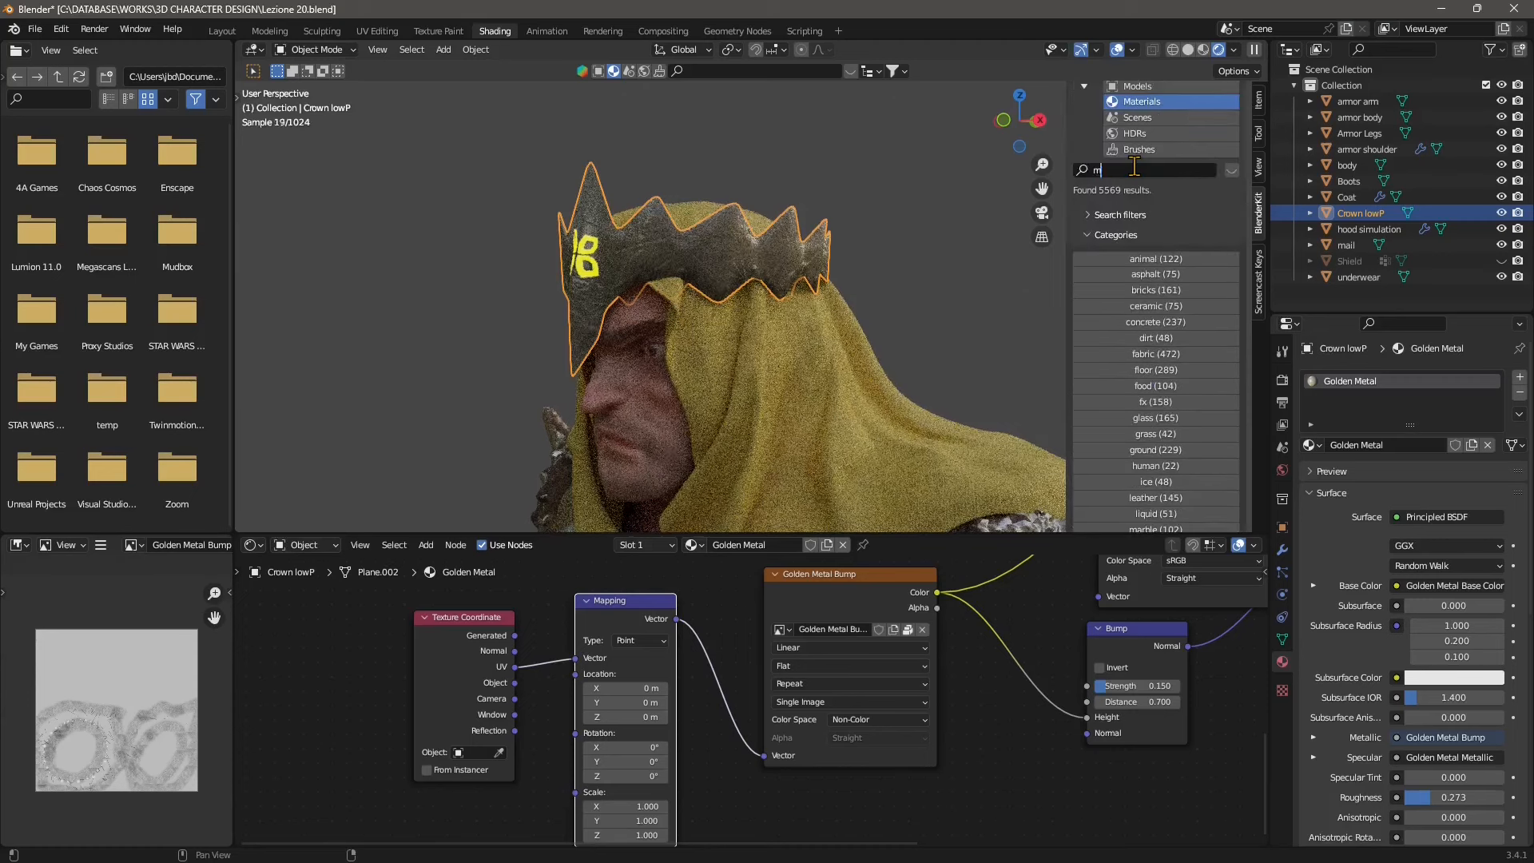
text(metal)
key(Return)
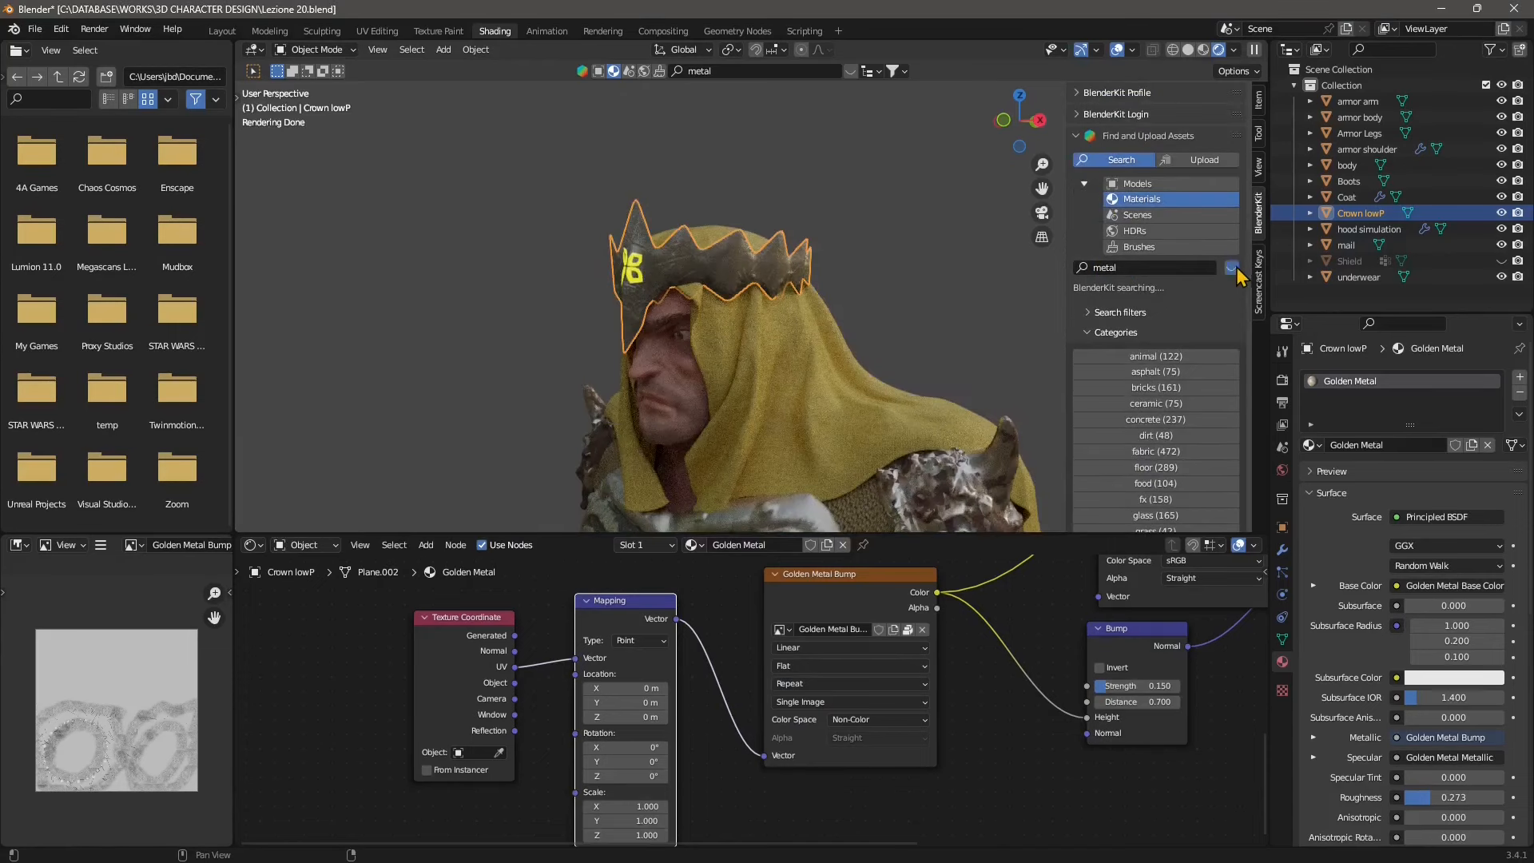
click(1232, 268)
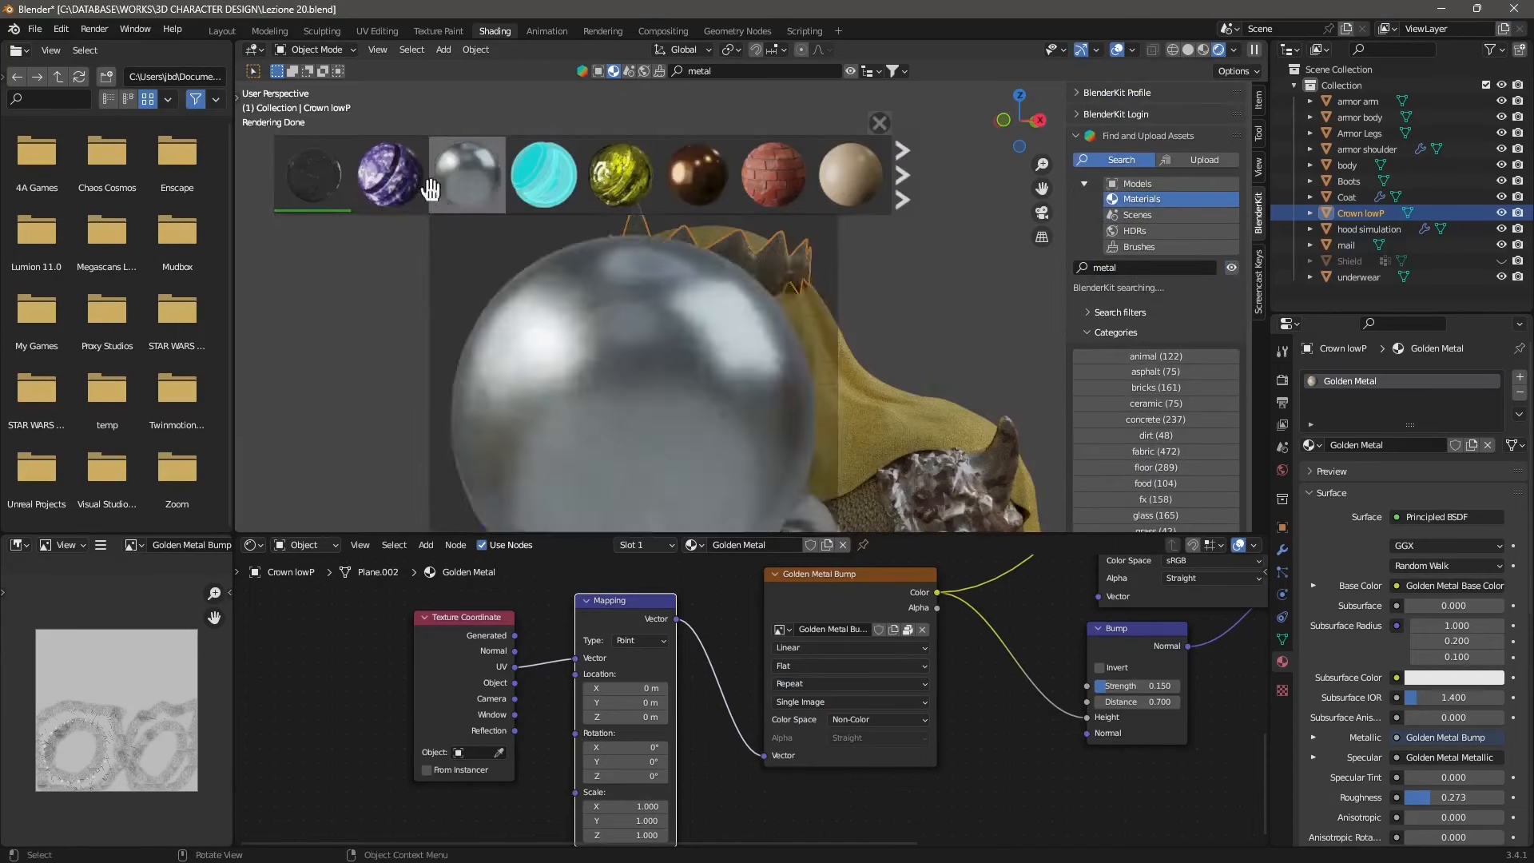
Browse the BlenderKit material thumbnails, apply the Lava material to the crown and reselect the crown
click(902, 177)
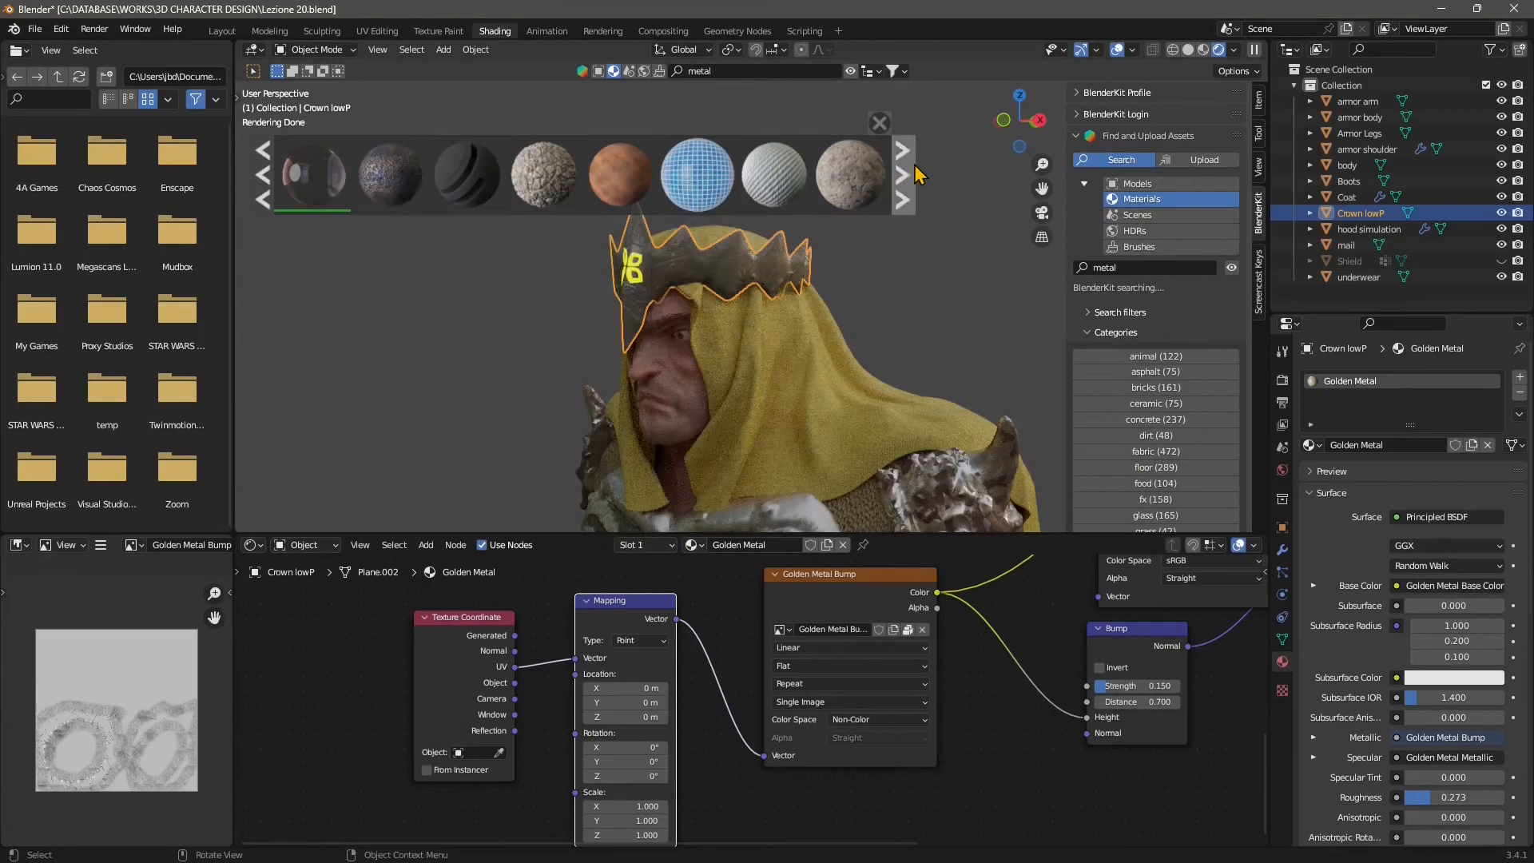
click(911, 183)
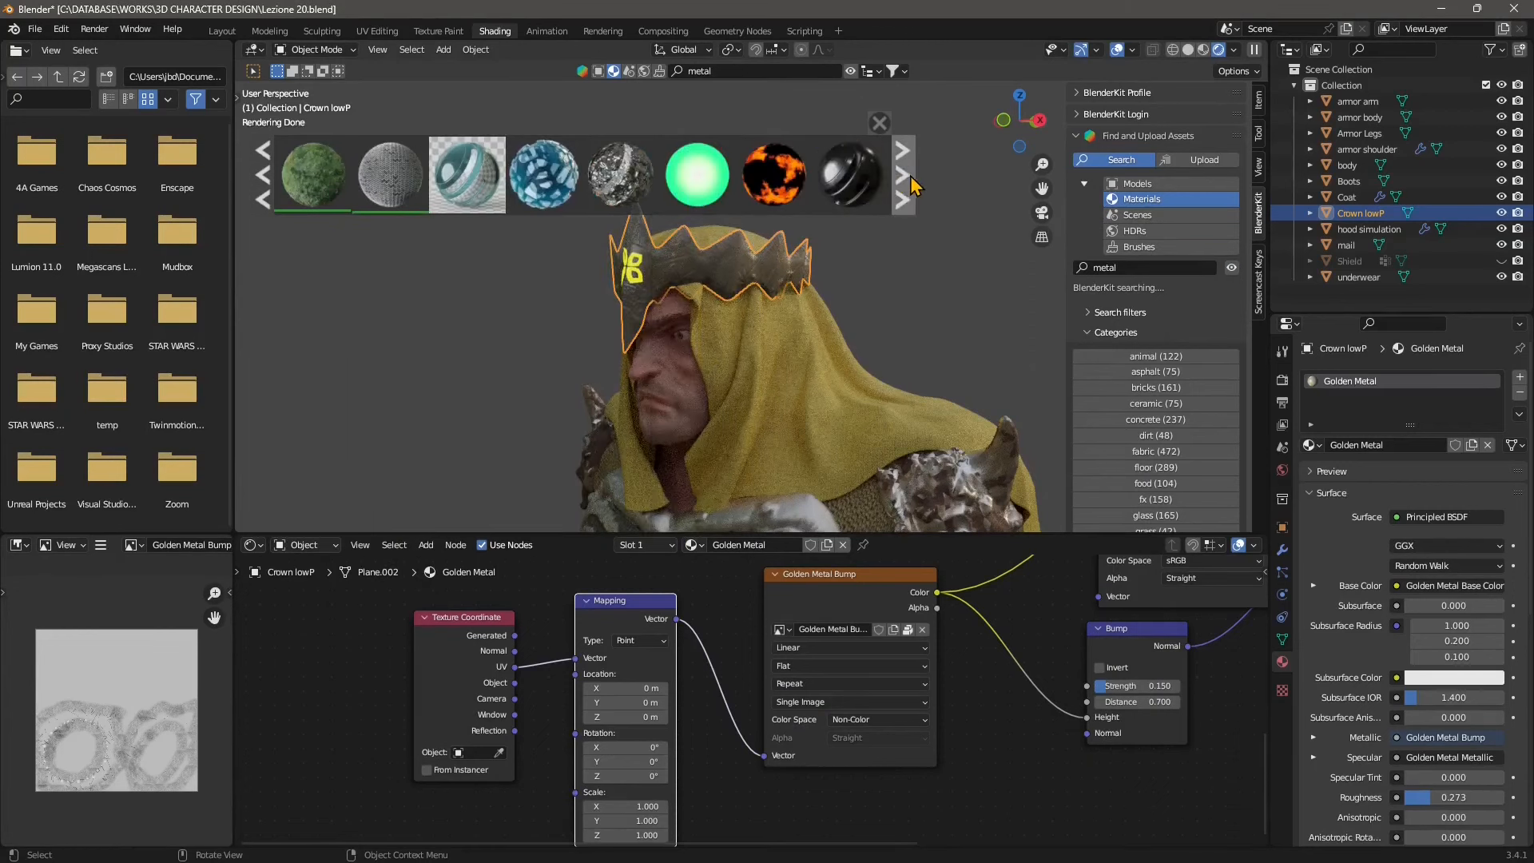
drag(773, 174, 642, 261)
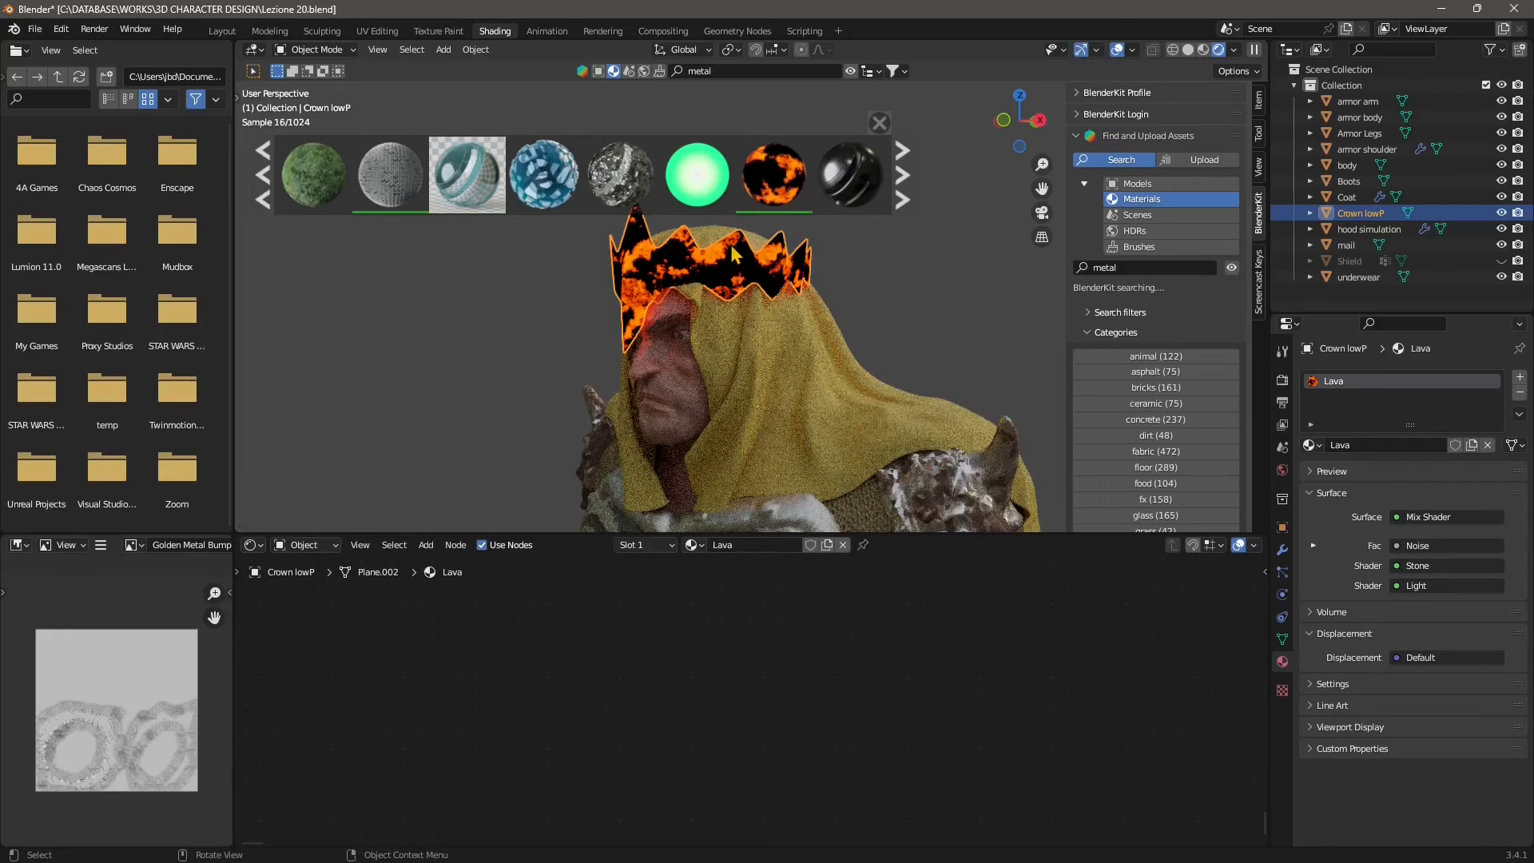
click(921, 277)
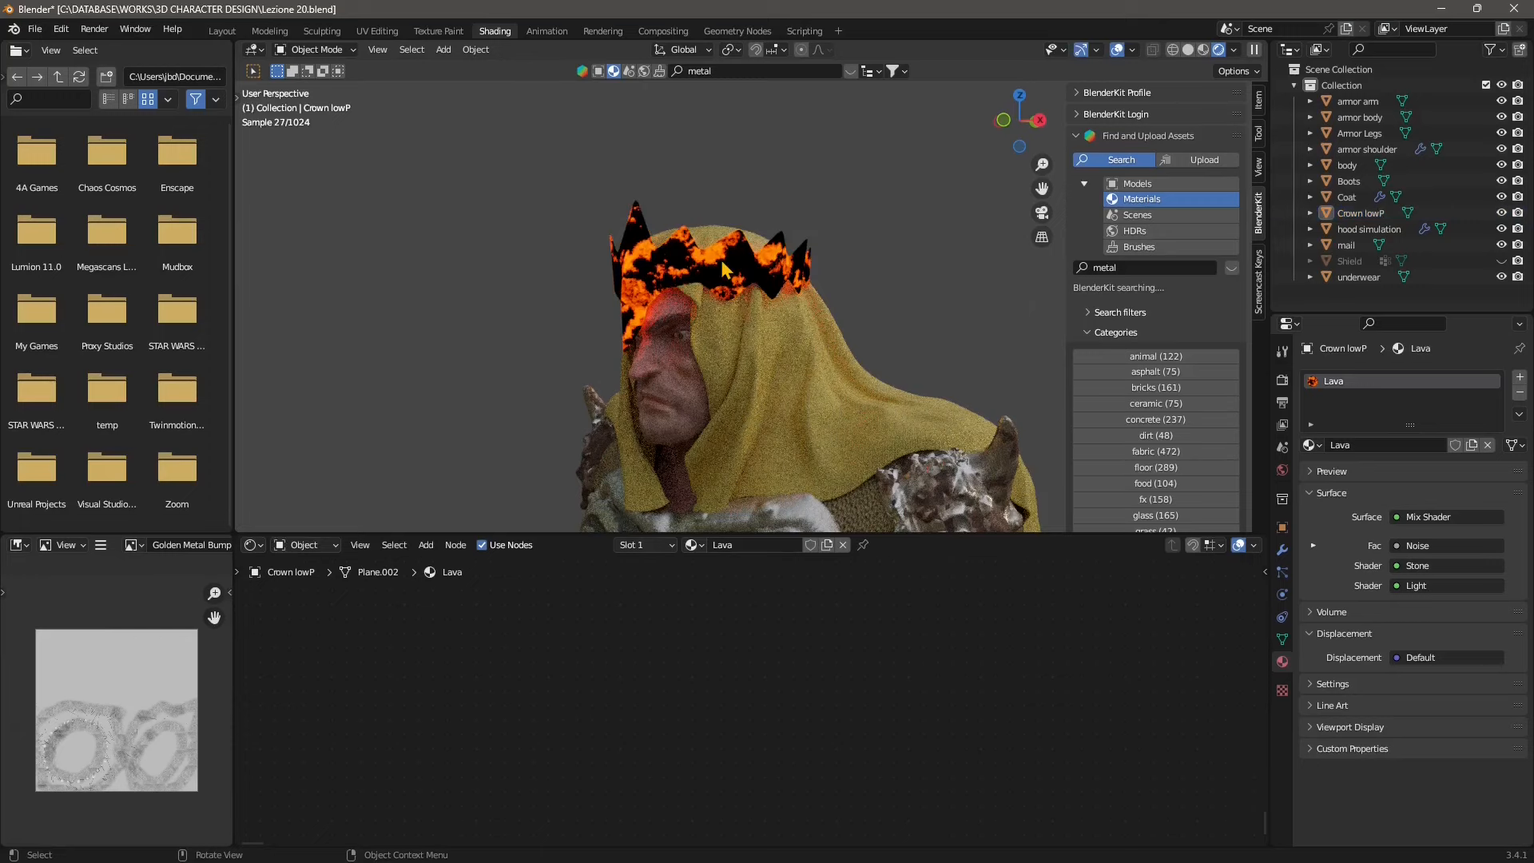
click(649, 277)
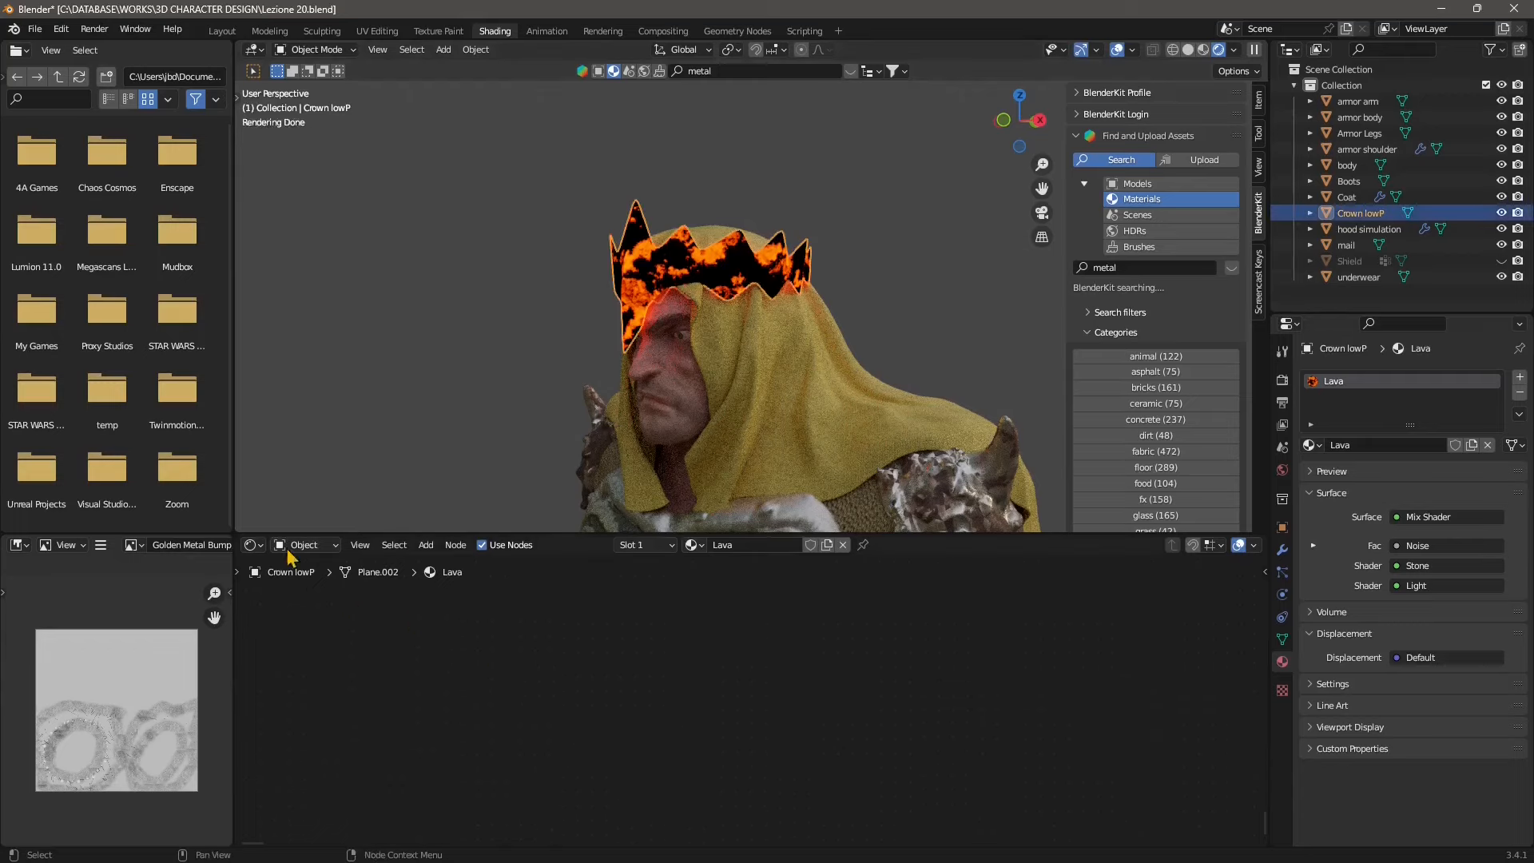
Frame the crown's complete Lava node tree in the shader editor
click(360, 546)
mouse_move(392, 556)
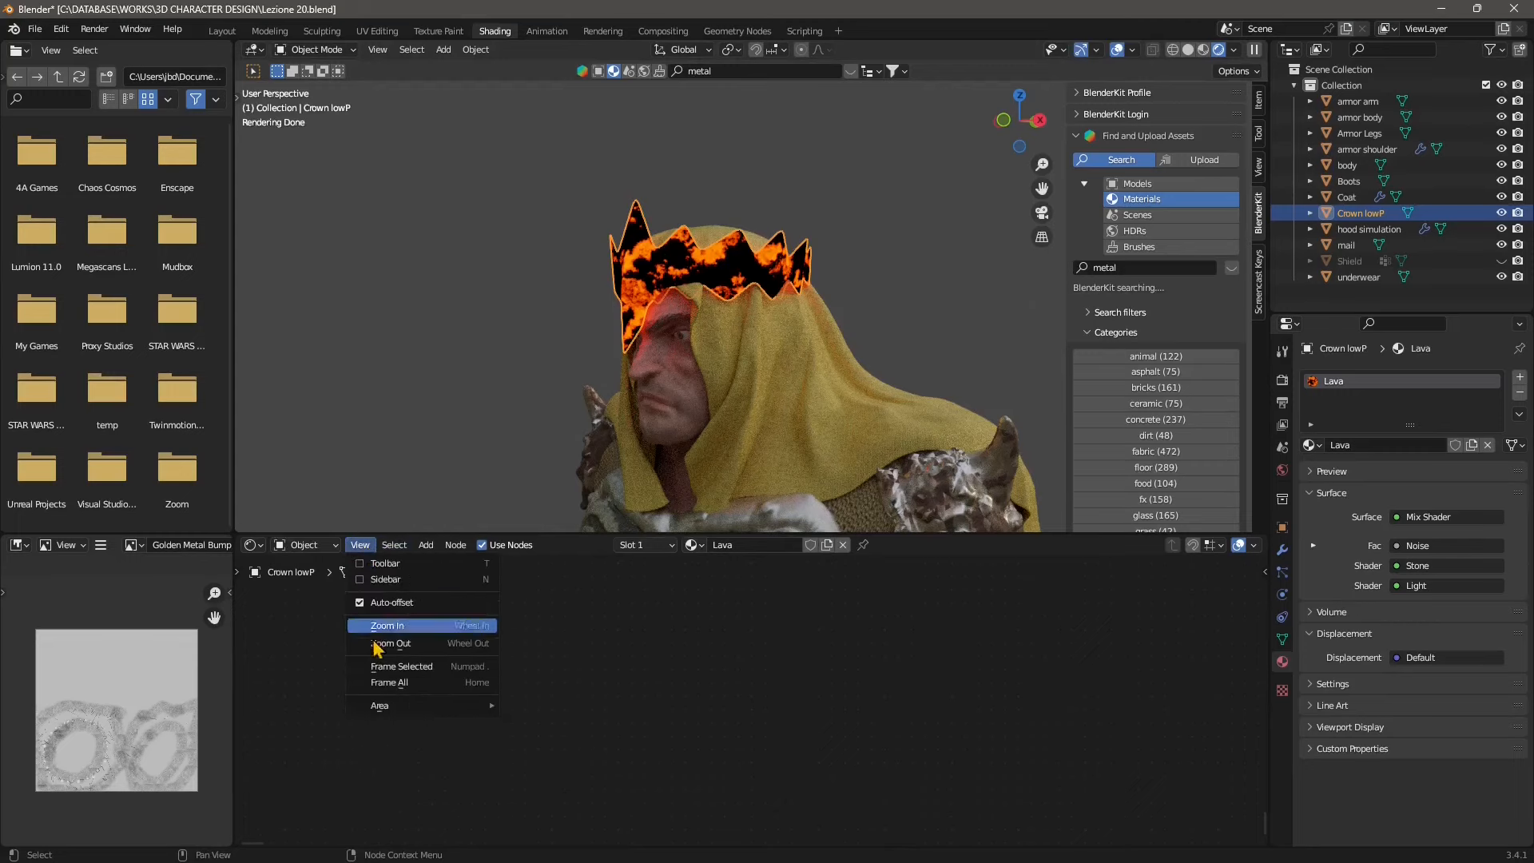
click(387, 684)
scroll(721, 789, up, 3)
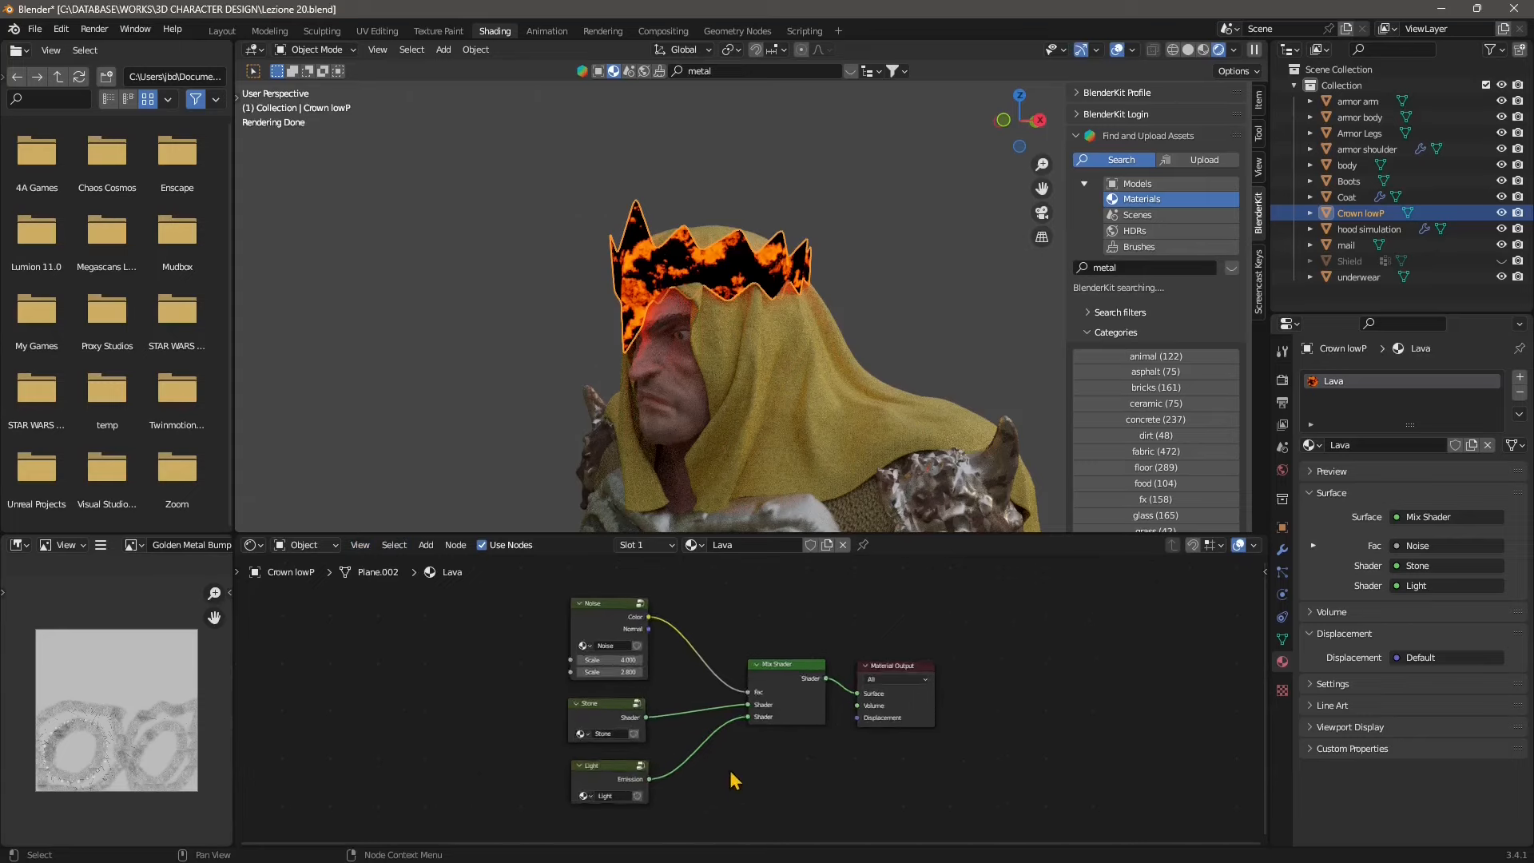
Slightly shift the Mix Shader, Stone, Light and Noise nodes in the Lava node tree
drag(781, 661, 770, 669)
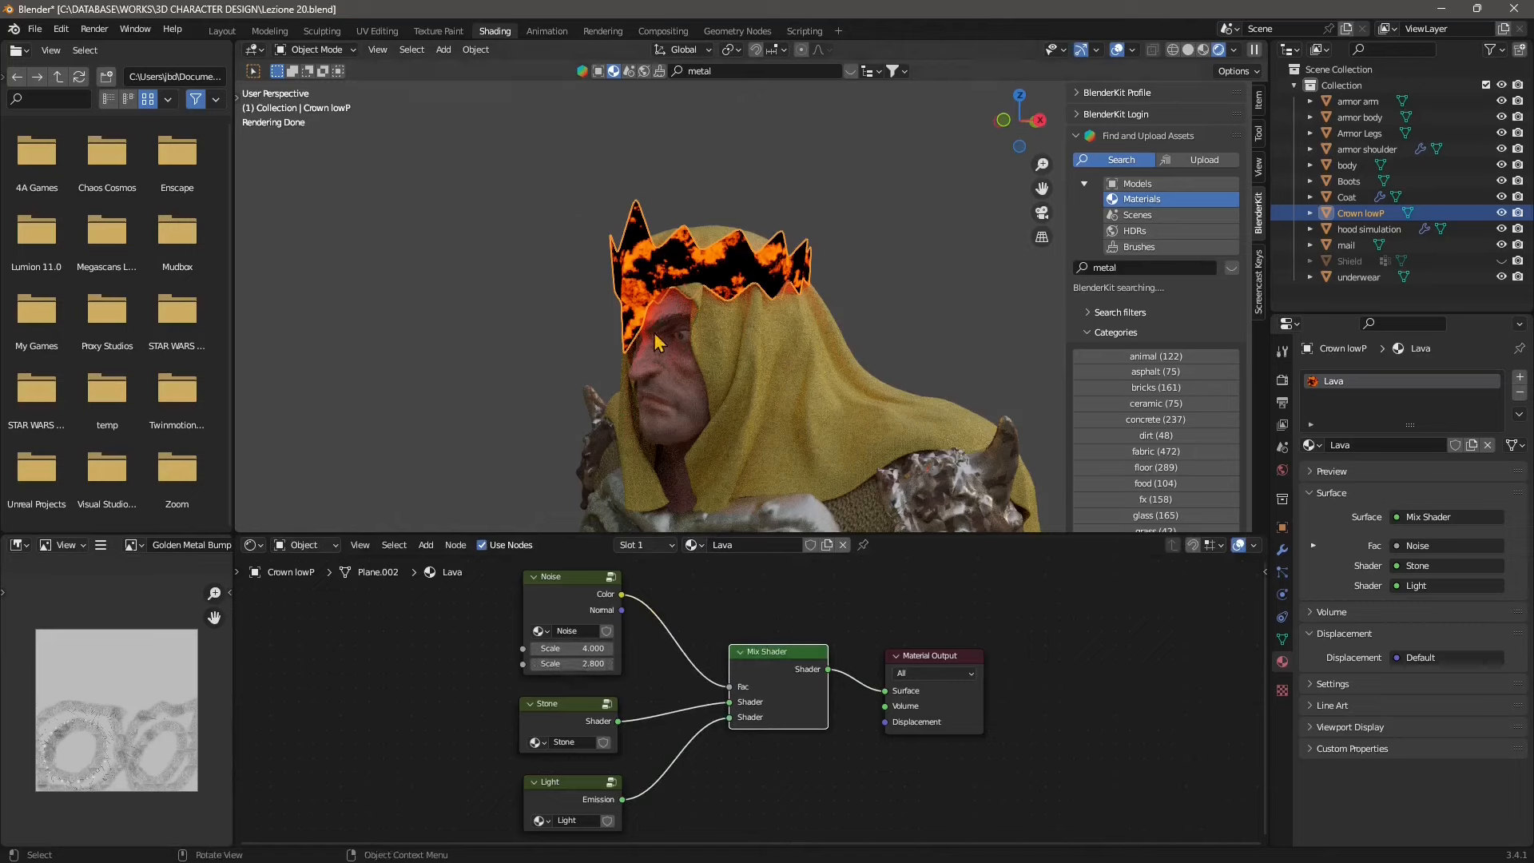
drag(572, 704, 573, 705)
drag(578, 785, 584, 783)
middle_drag(577, 711, 694, 687)
scroll(699, 612, up, 1)
drag(702, 589, 704, 592)
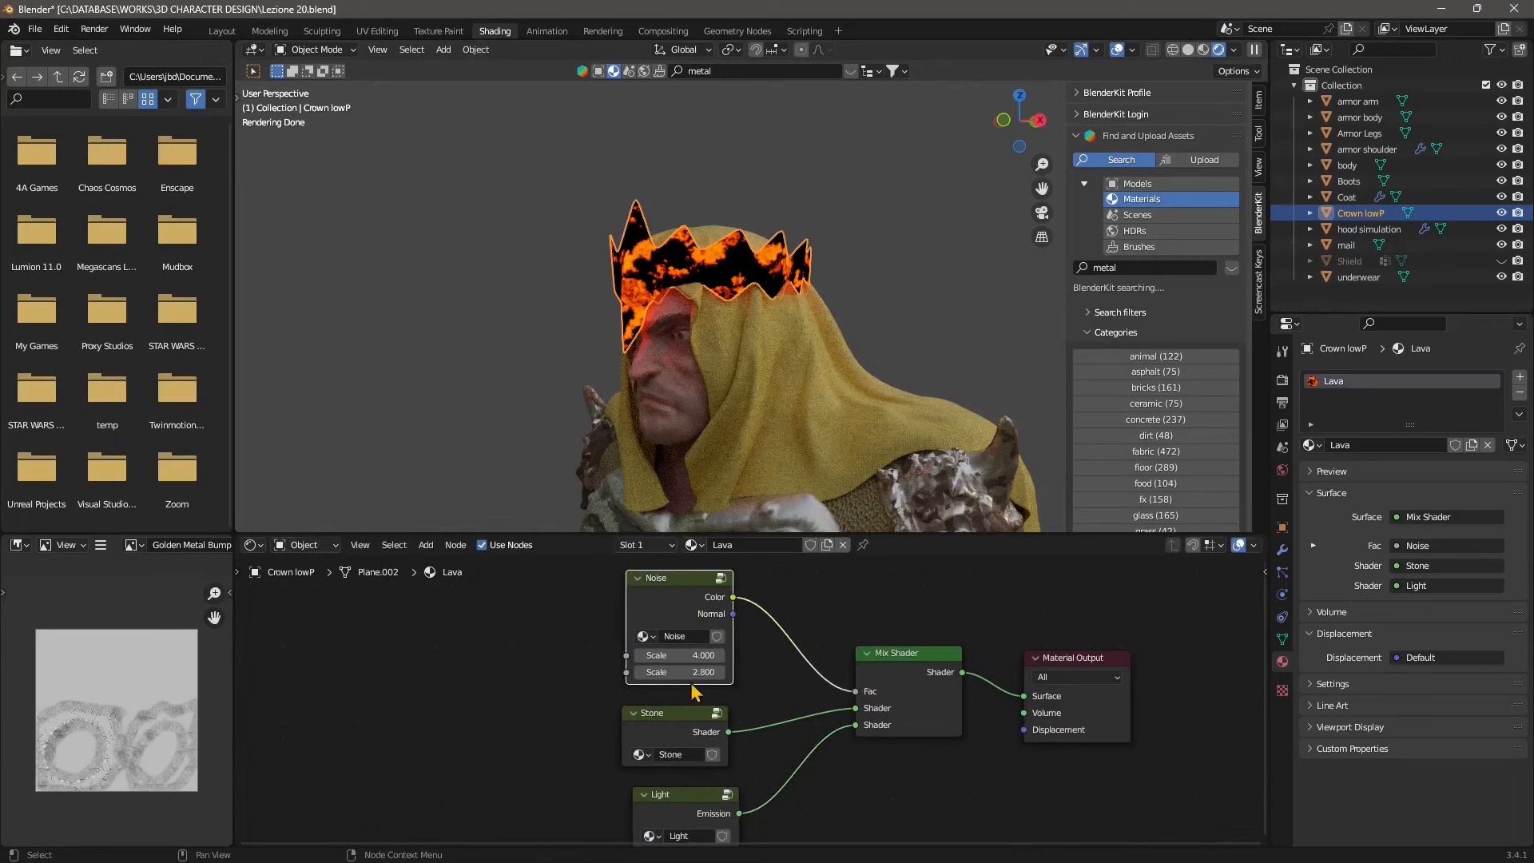
Try a value of 2 for the Noise node's first Scale in the Lava material
click(697, 656)
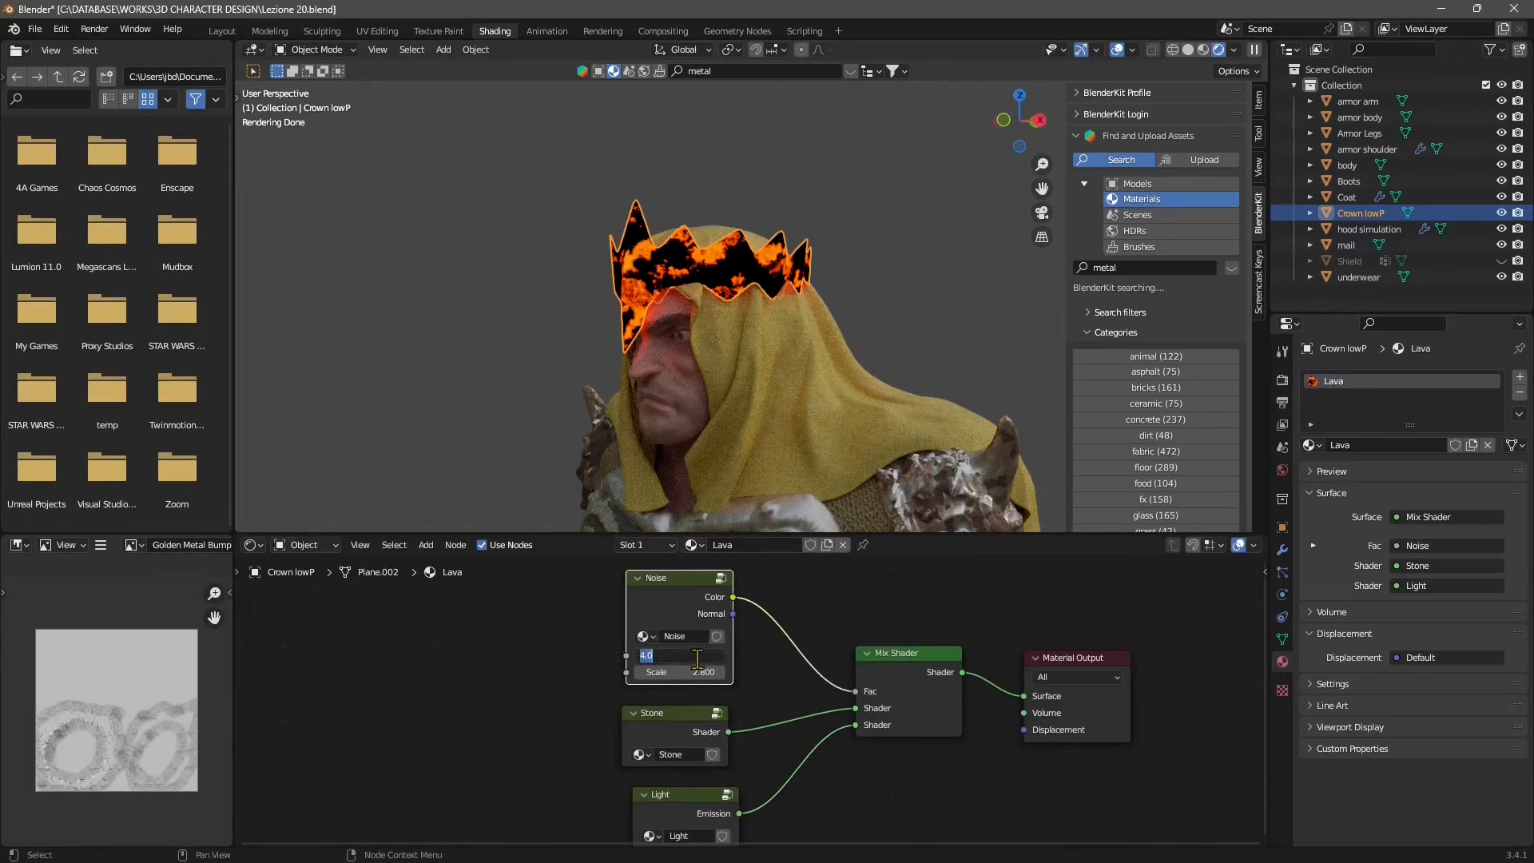
text(2)
key(Return)
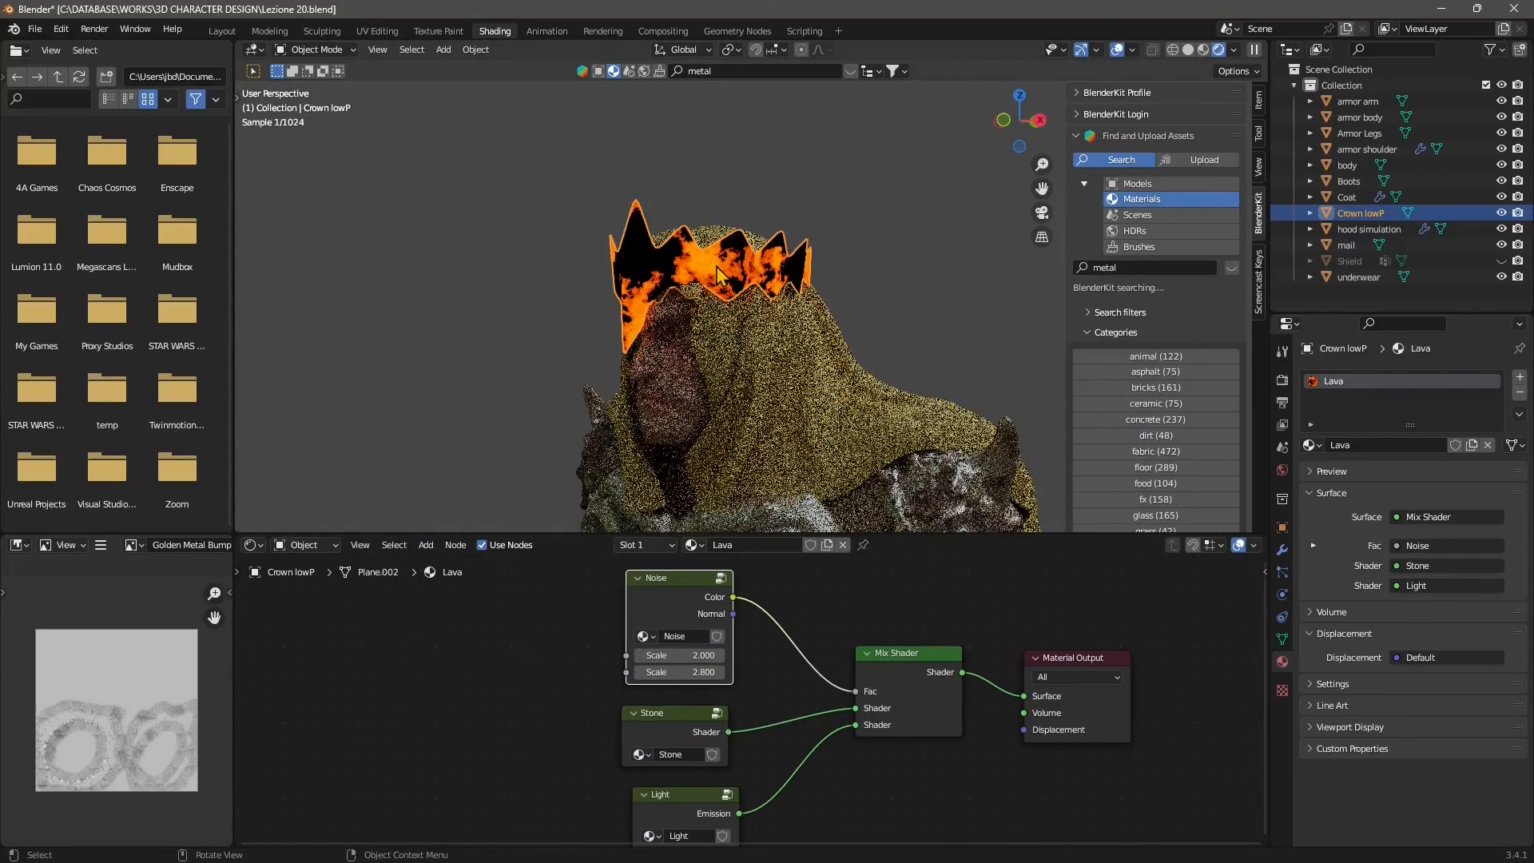
Set the Noise node's first Scale to 10
click(697, 657)
text(10)
key(Return)
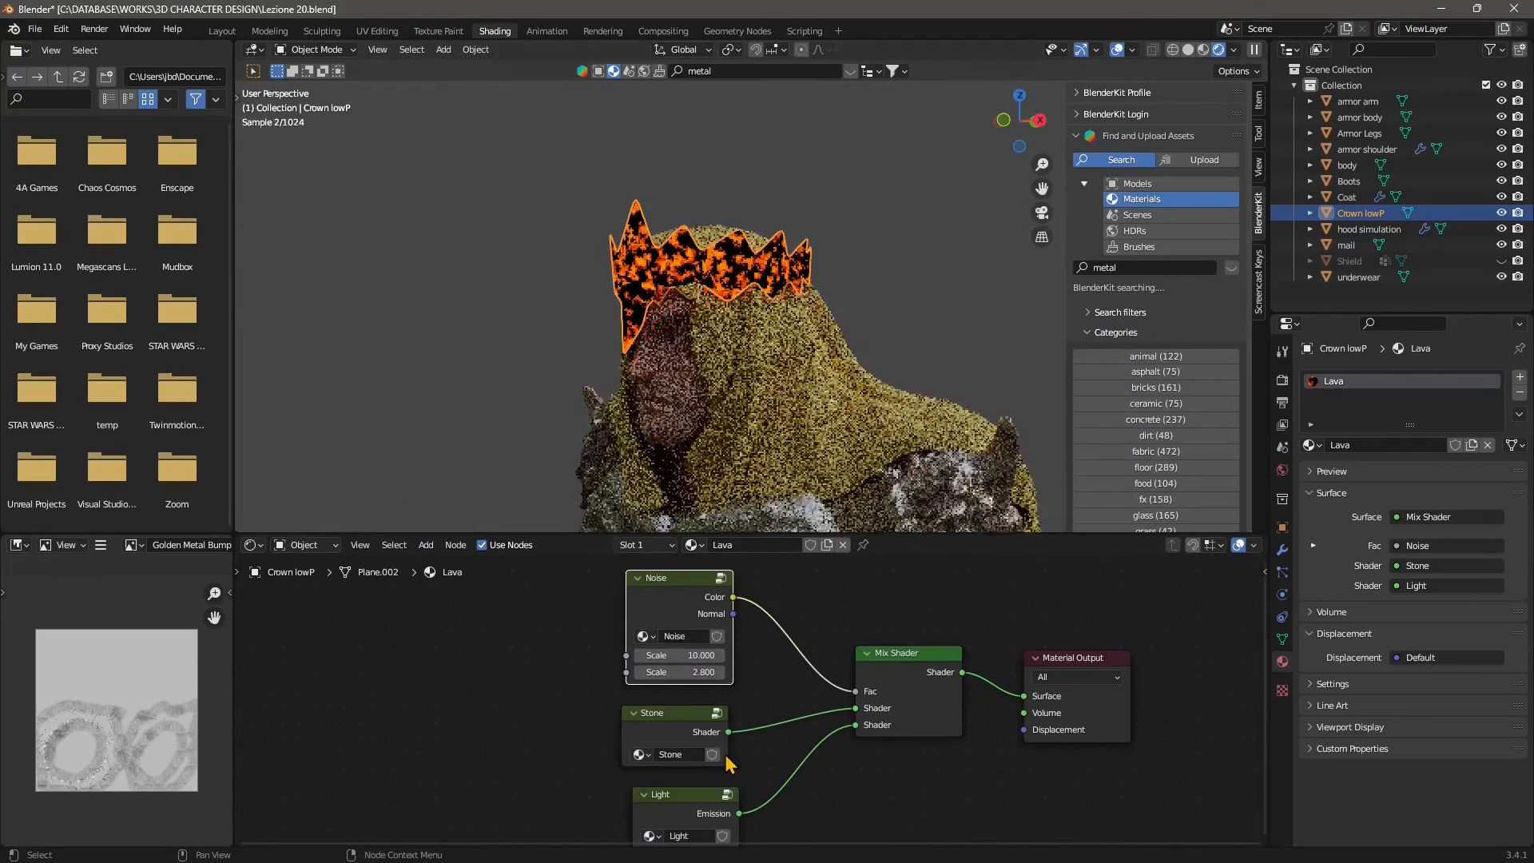
Rearrange the Noise, Stone and Light nodes slightly around the Mix Shader in the Lava node tree
mouse_move(729, 765)
middle_down()
mouse_move(717, 722)
mouse_move(717, 764)
middle_up()
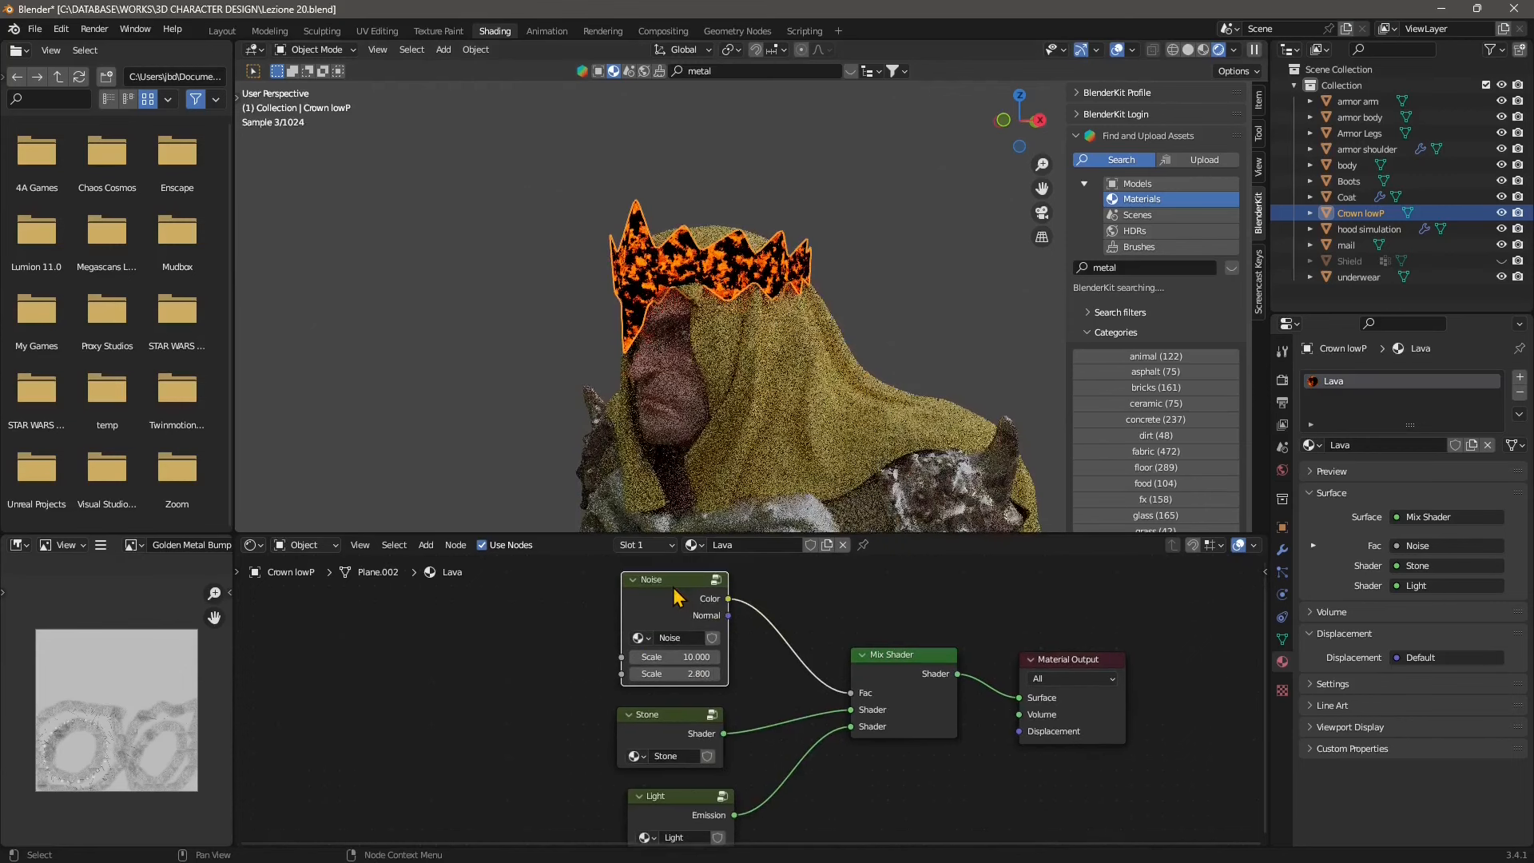
drag(684, 589, 867, 749)
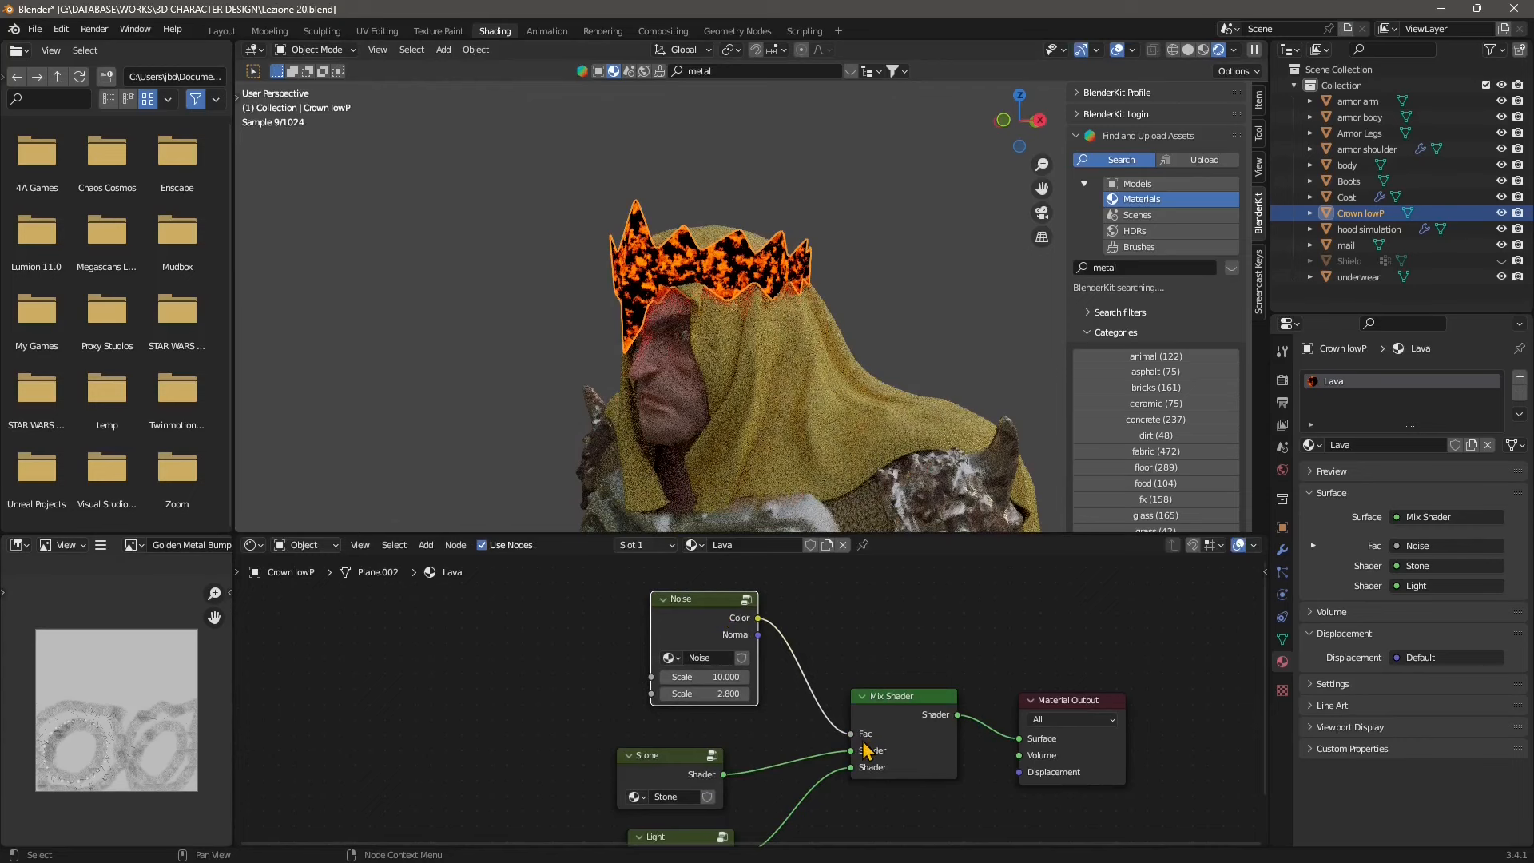
middle_drag(865, 745, 875, 658)
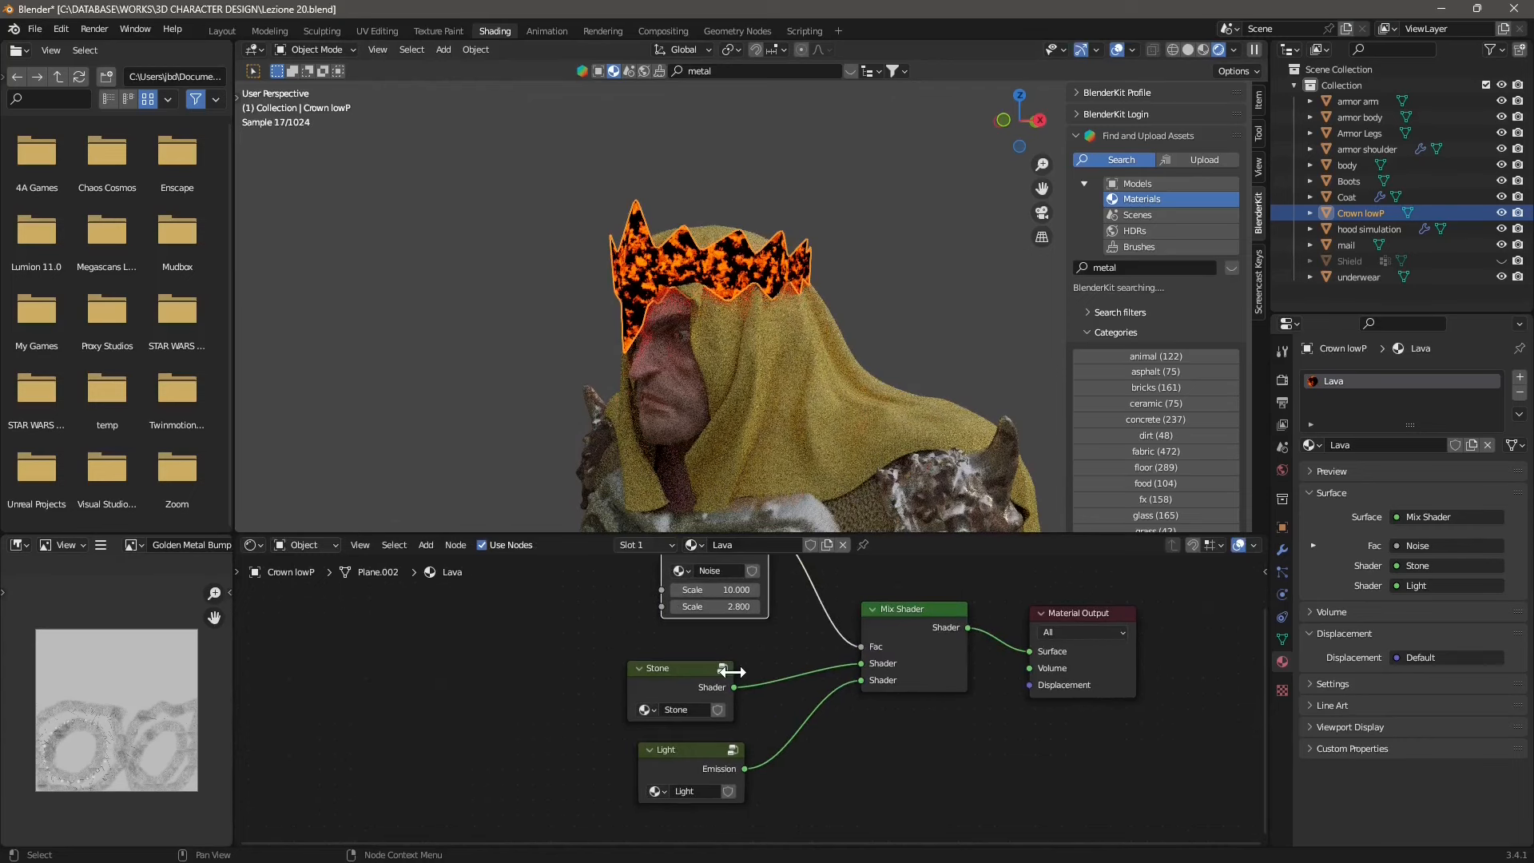
drag(692, 668, 694, 788)
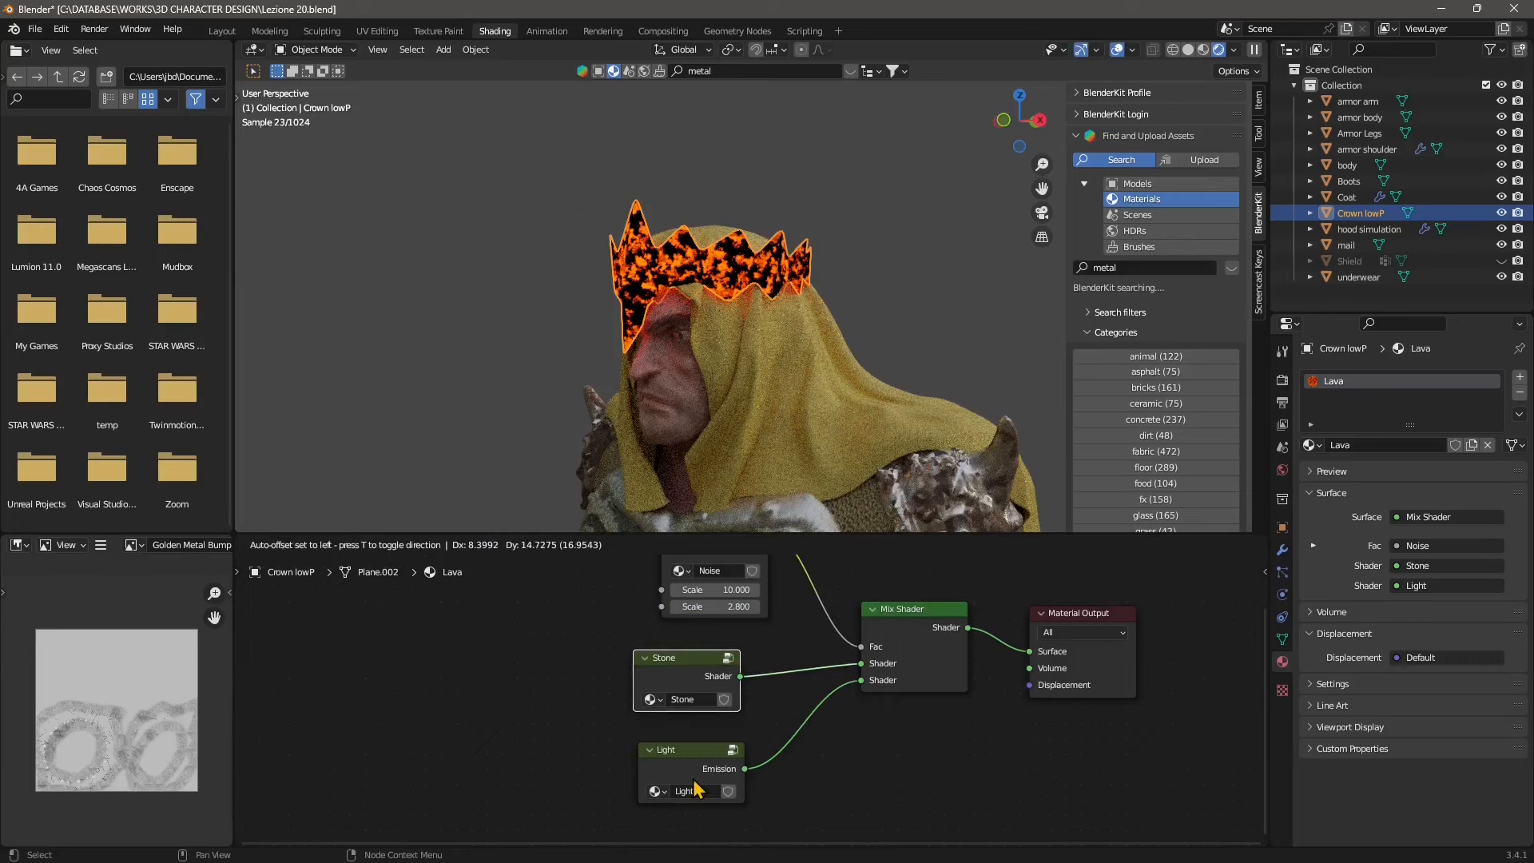
drag(697, 755, 683, 759)
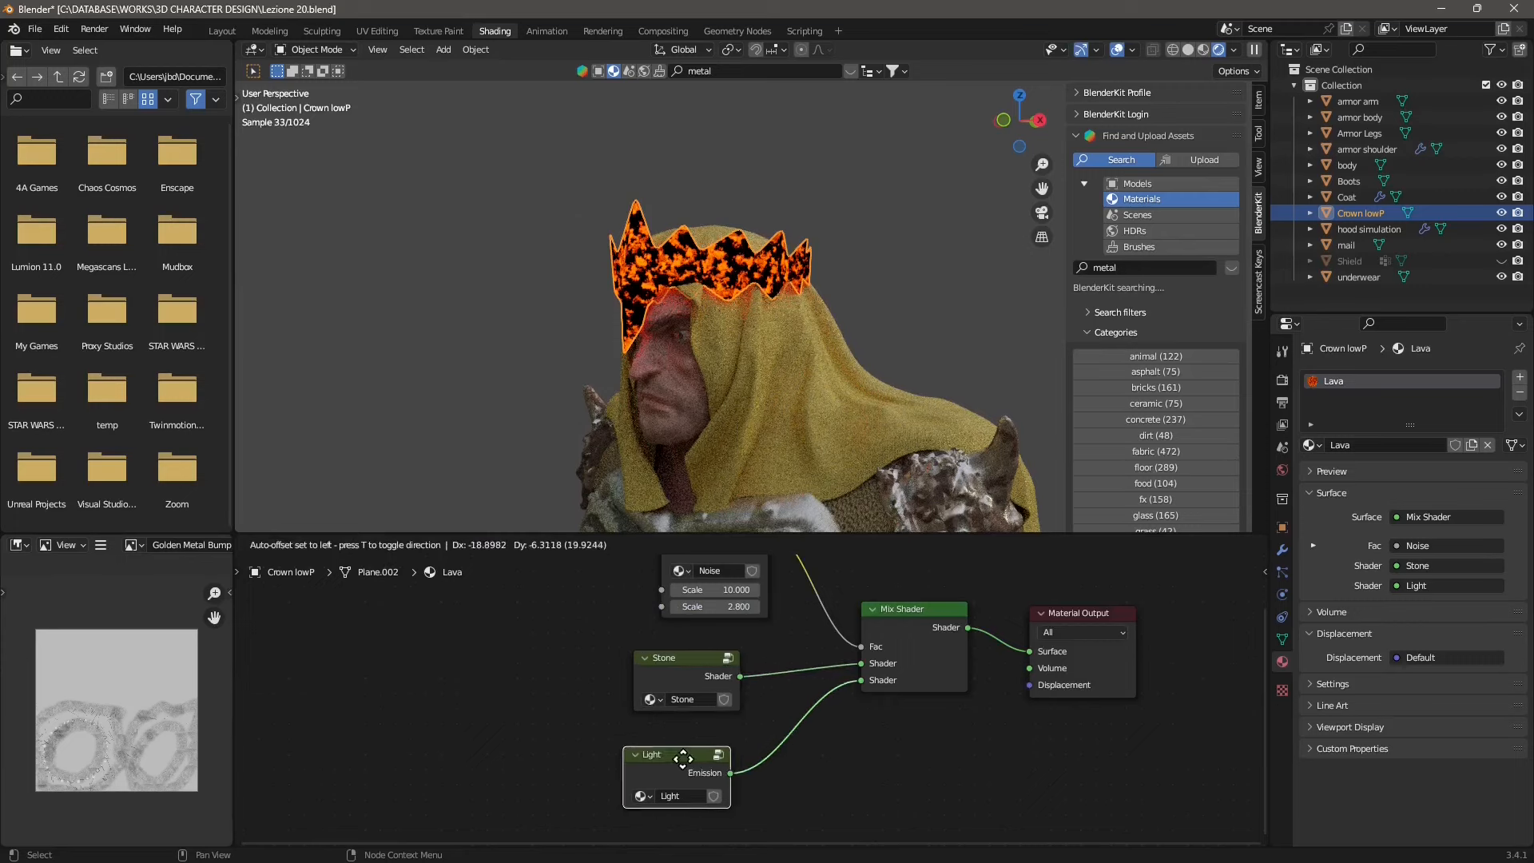
drag(684, 759, 684, 762)
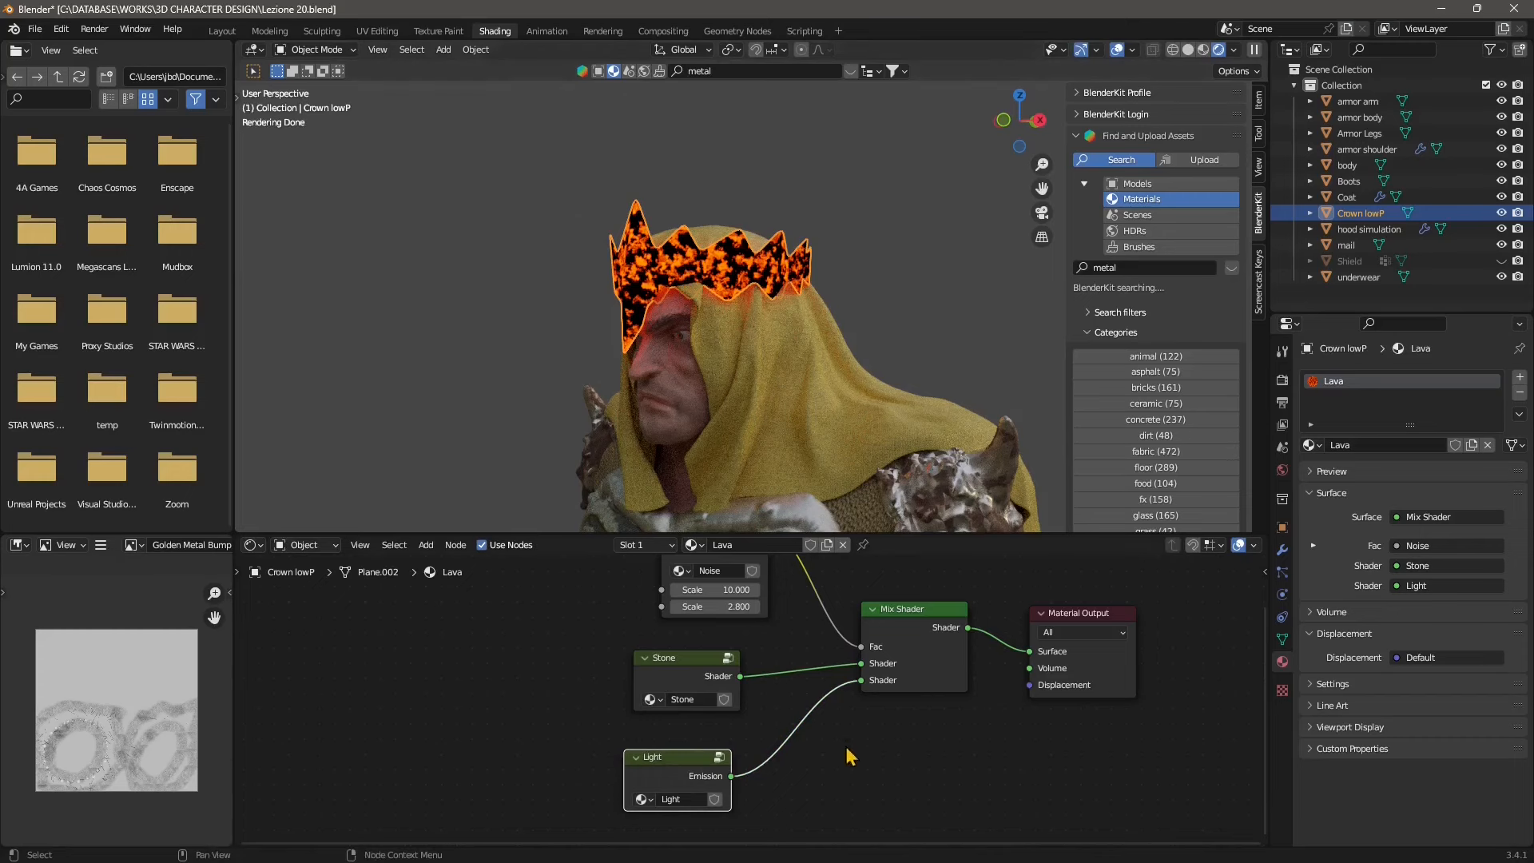
middle_drag(877, 698, 839, 735)
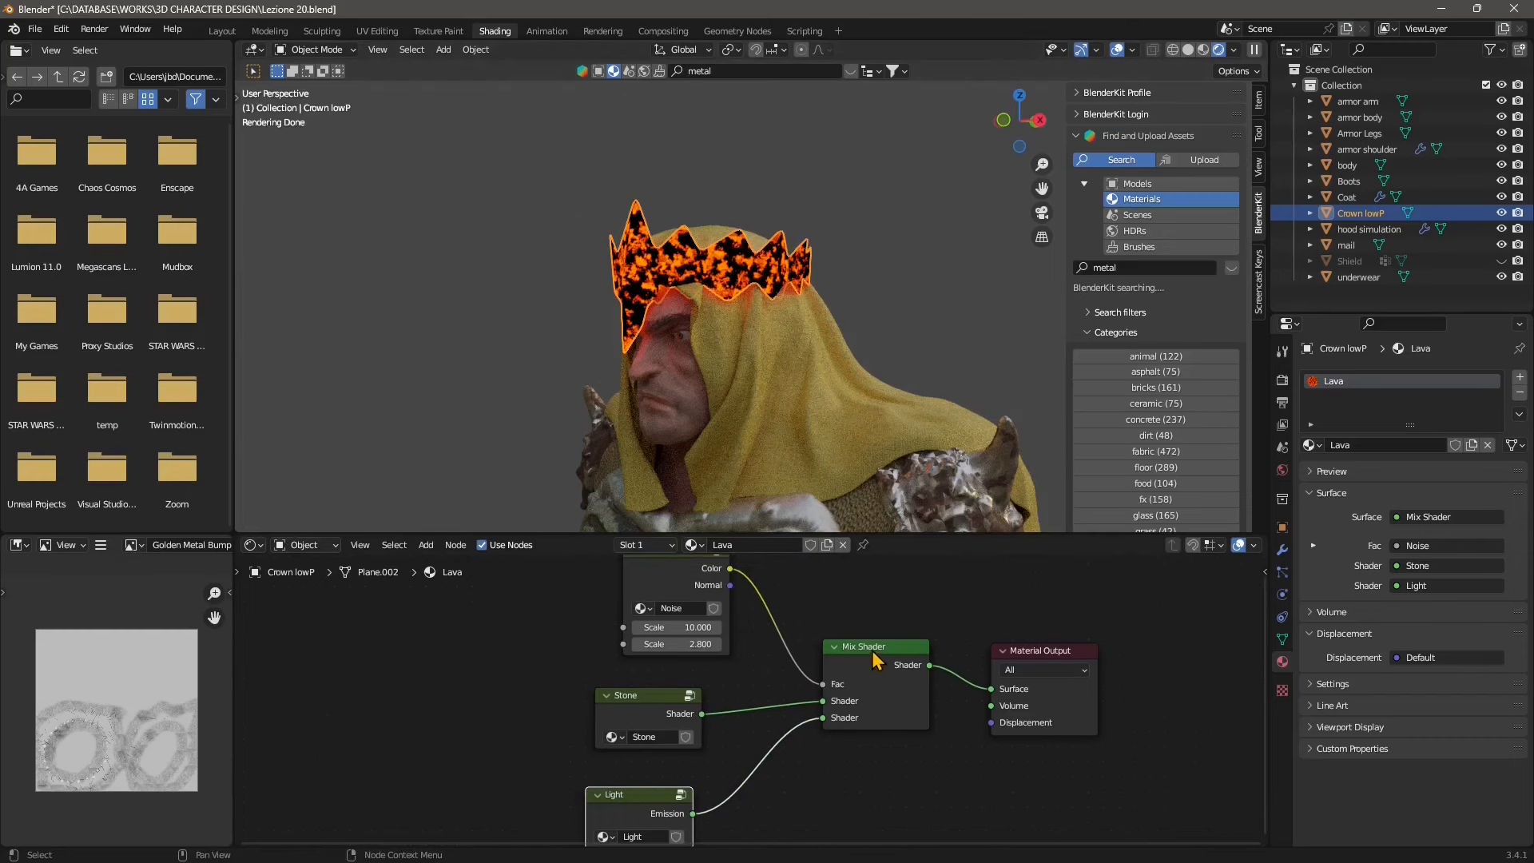
drag(873, 652, 876, 646)
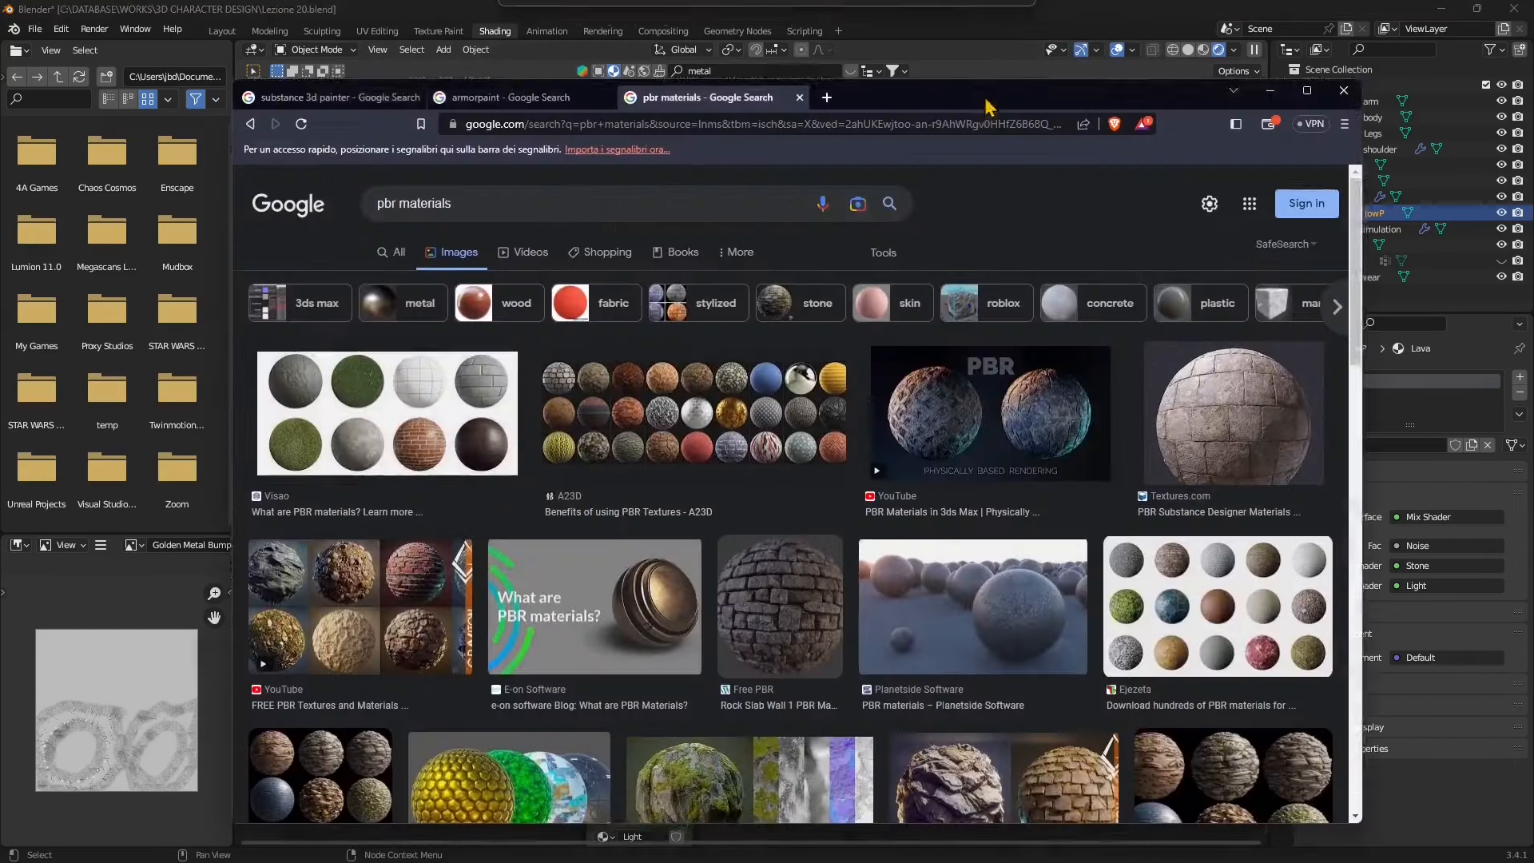
Switch to the web browser, widen its window and examine the Google image results for PBR materials
drag(987, 106, 965, 59)
drag(1339, 384, 1474, 383)
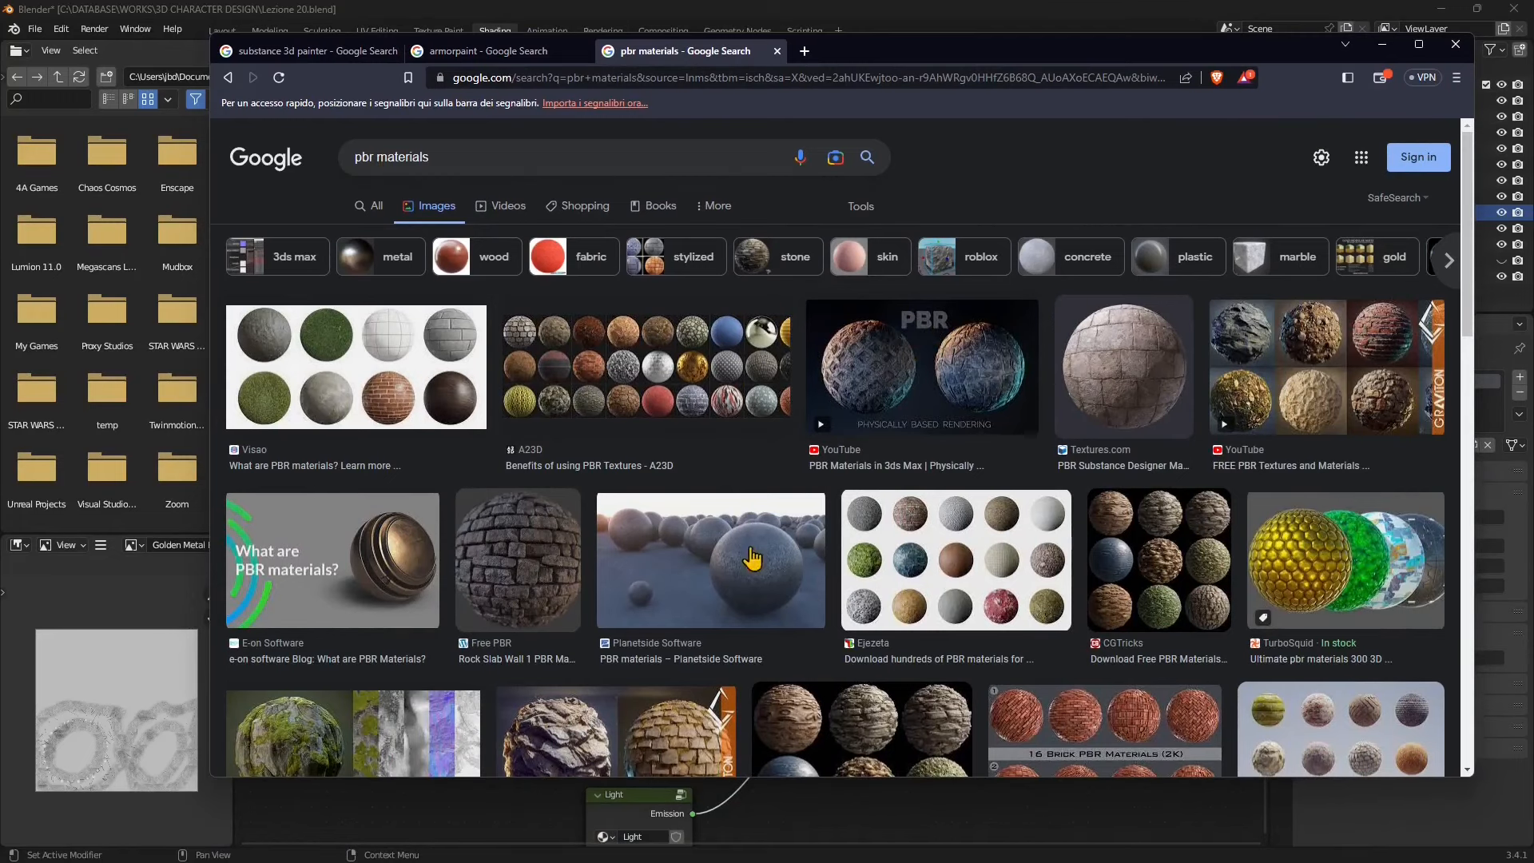
scroll(749, 558, down, 4)
scroll(579, 431, down, 4)
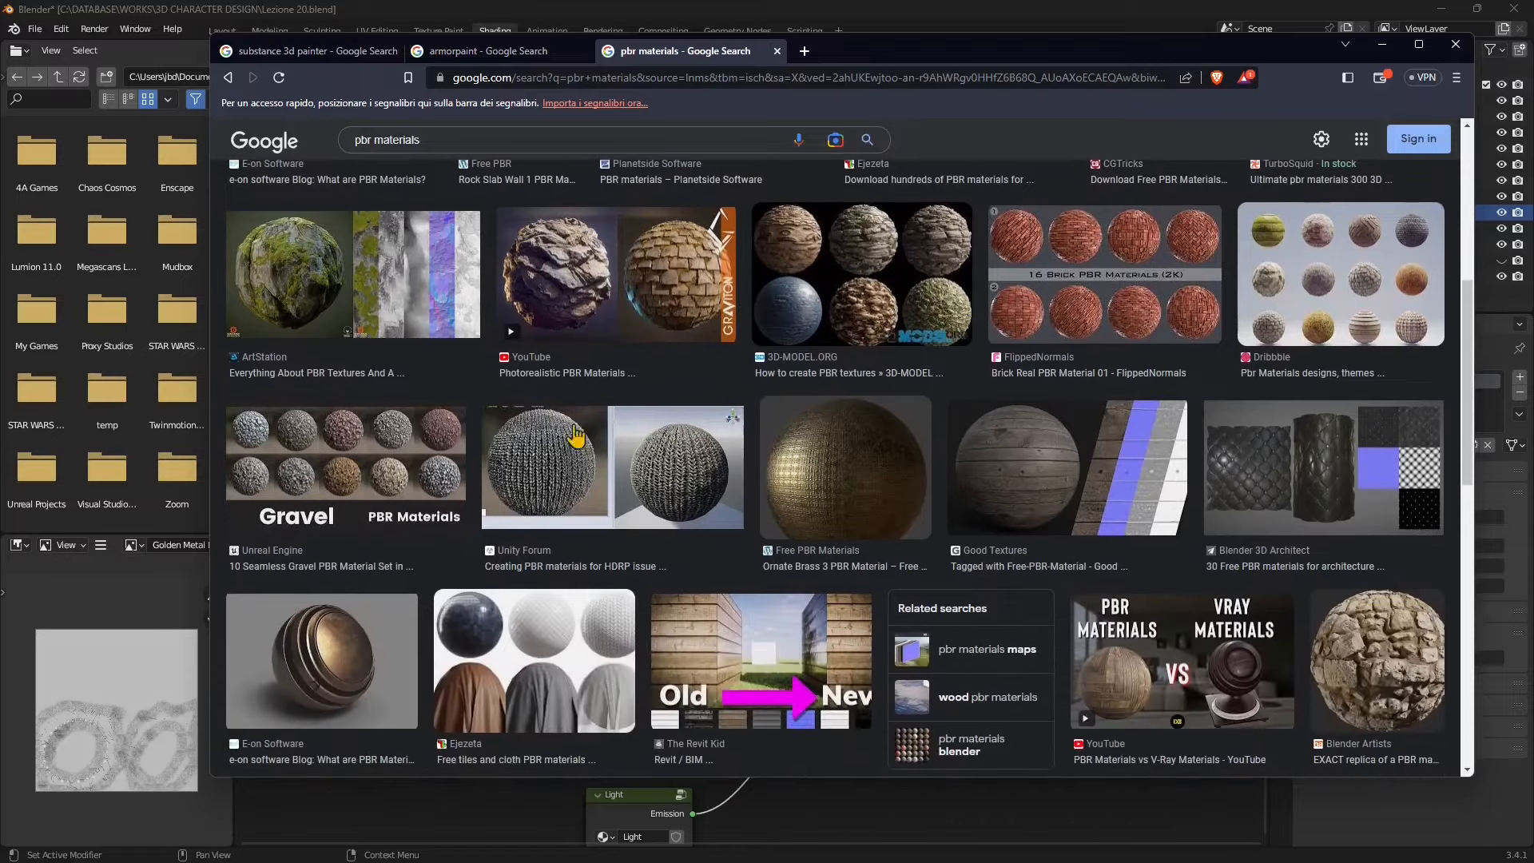
scroll(570, 495, down, 2)
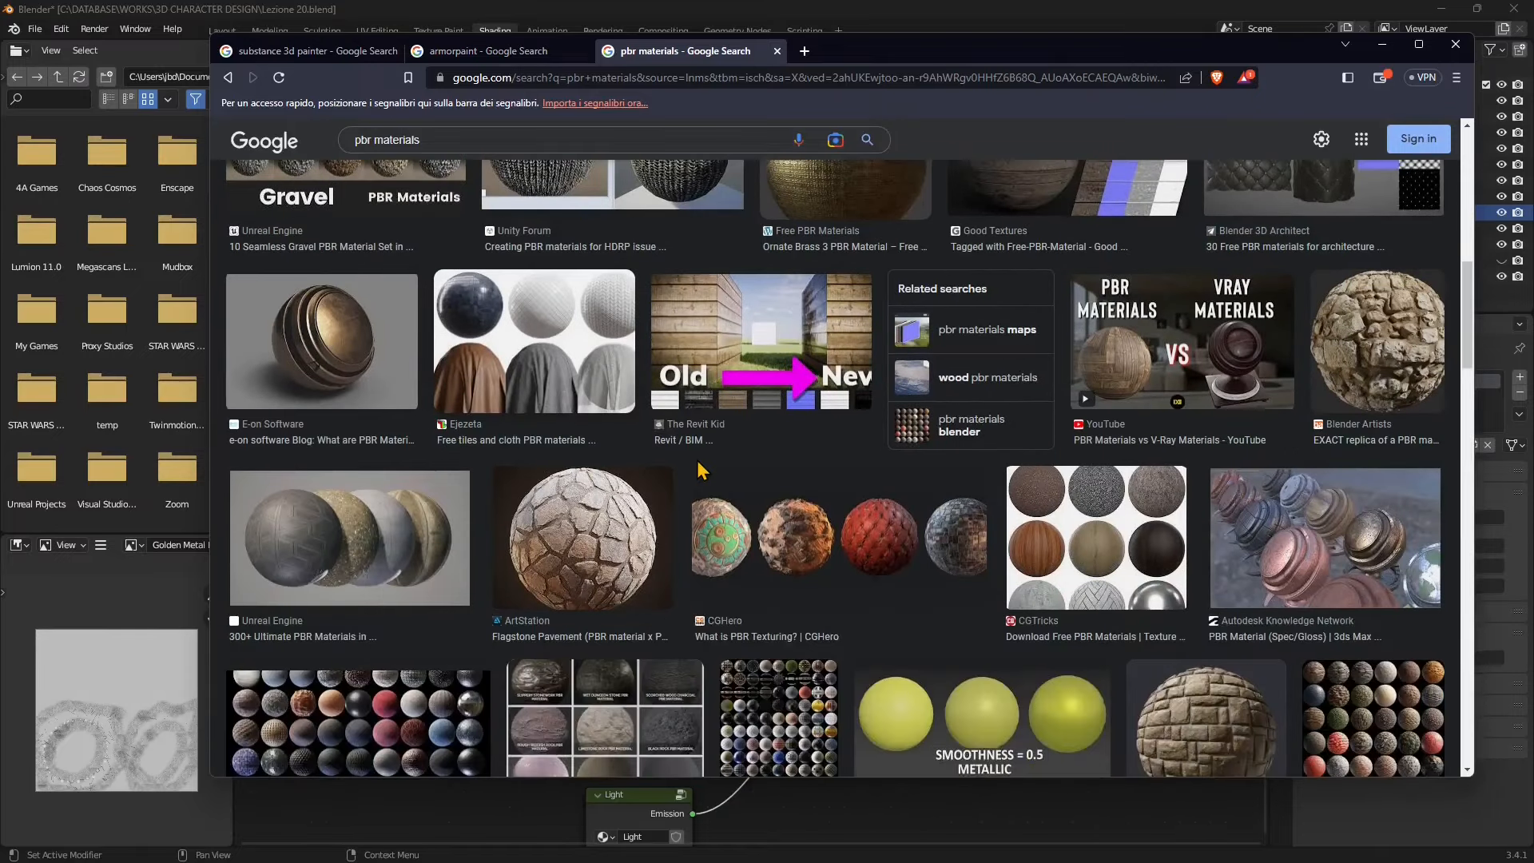
scroll(697, 461, down, 2)
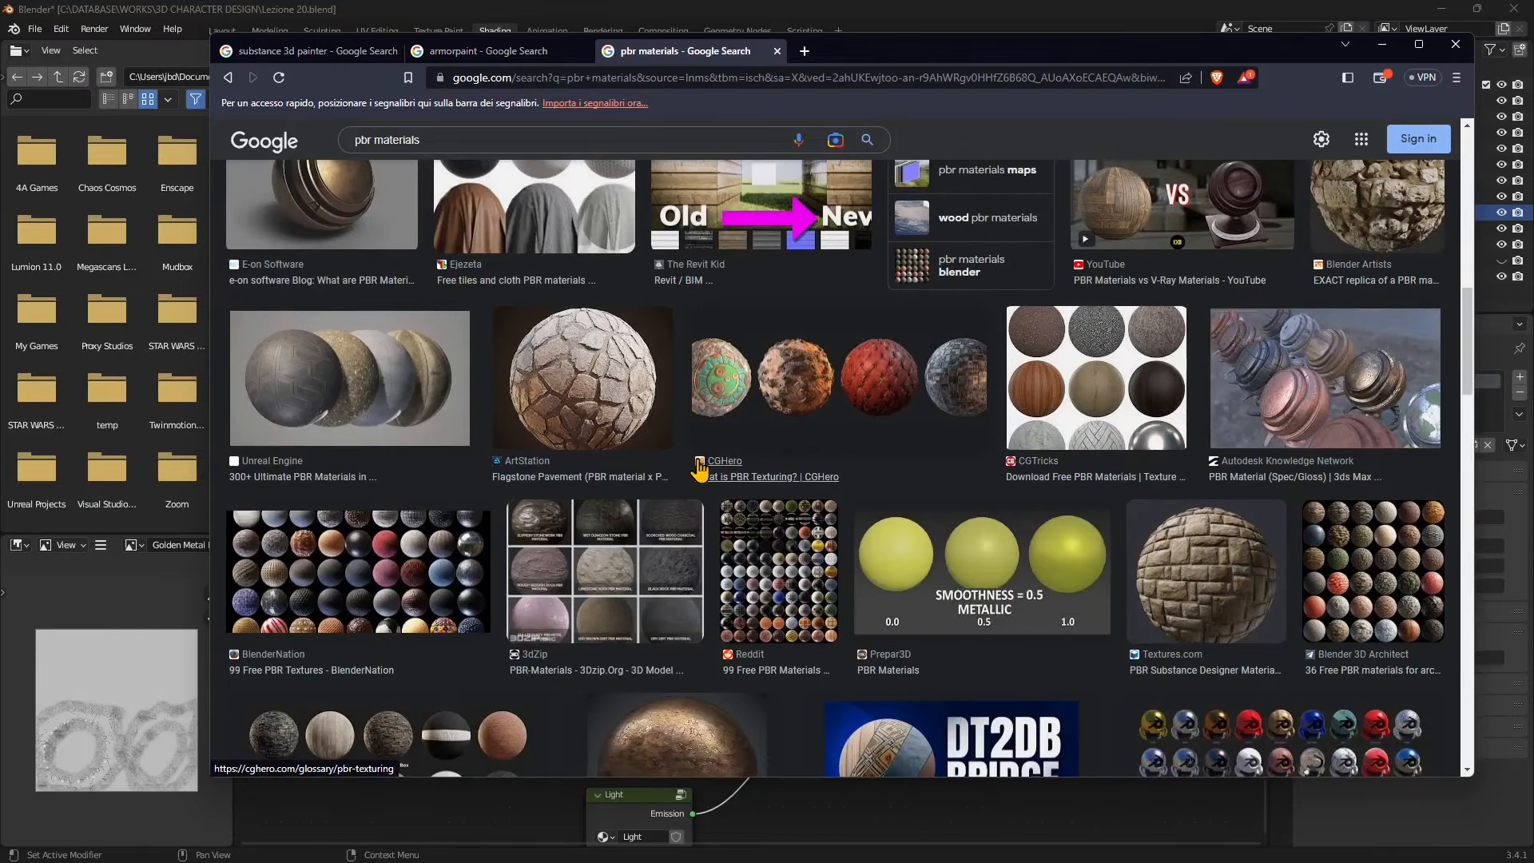
scroll(700, 471, down, 3)
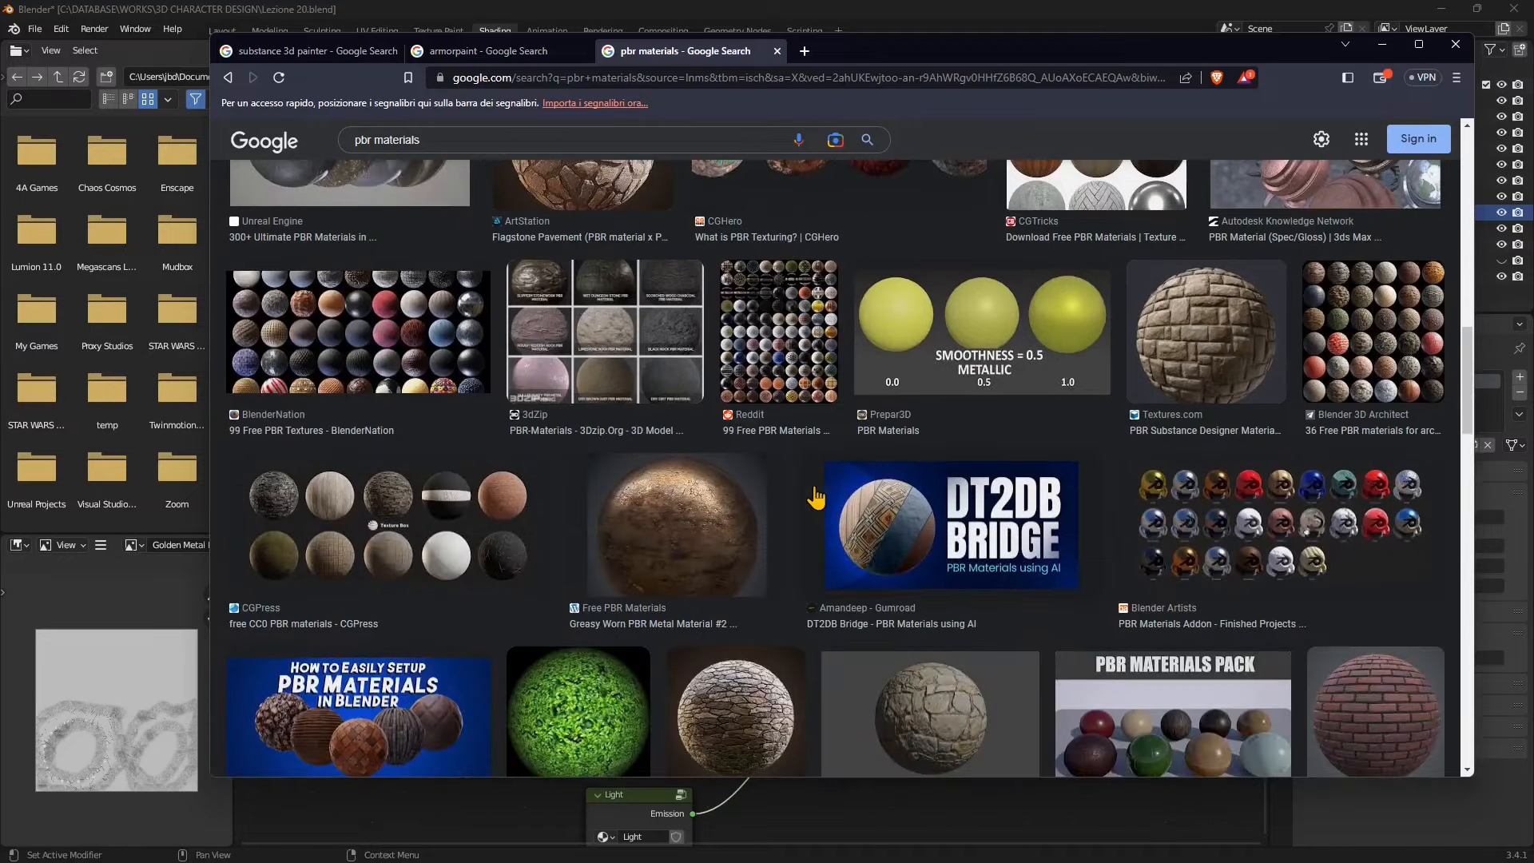
scroll(816, 497, down, 5)
Examine the Google image results for Substance 3D Painter
click(307, 50)
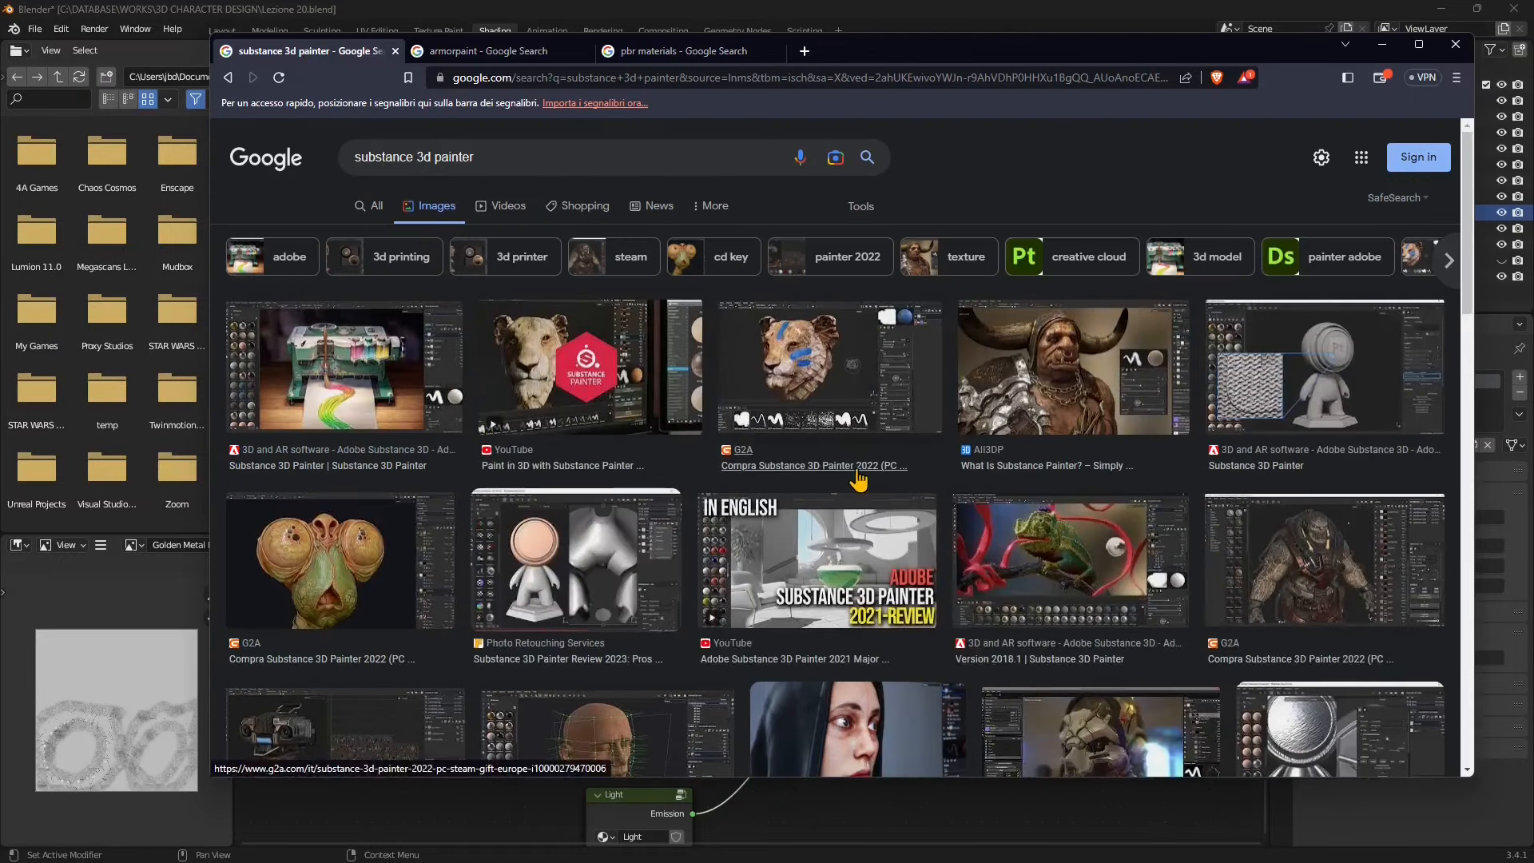
scroll(860, 479, down, 1)
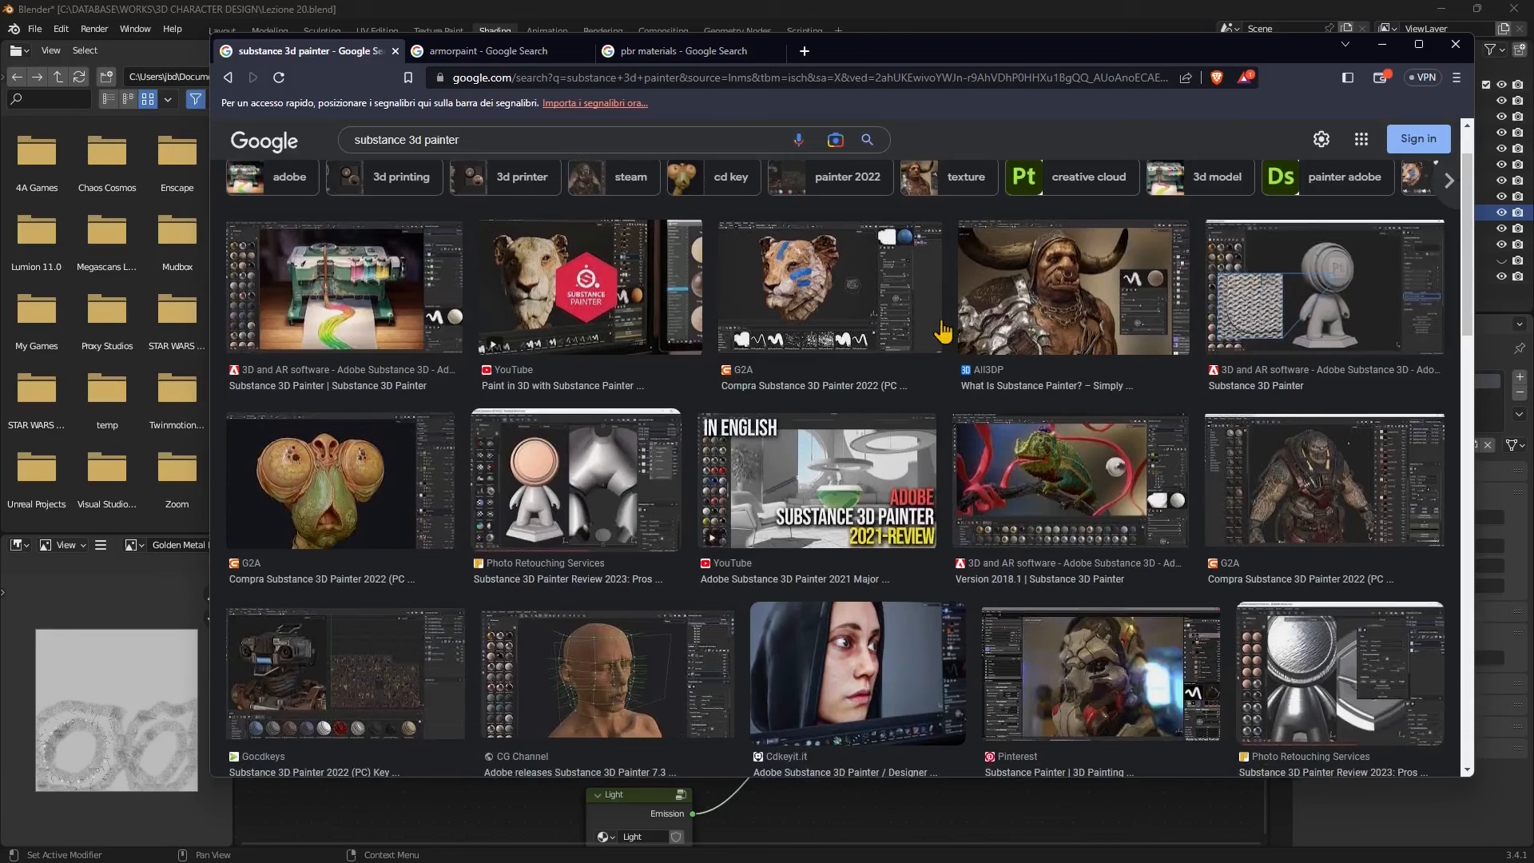
Examine the Google image results for ArmorPaint and return to the Substance 3D Painter results
scroll(537, 381, up, 1)
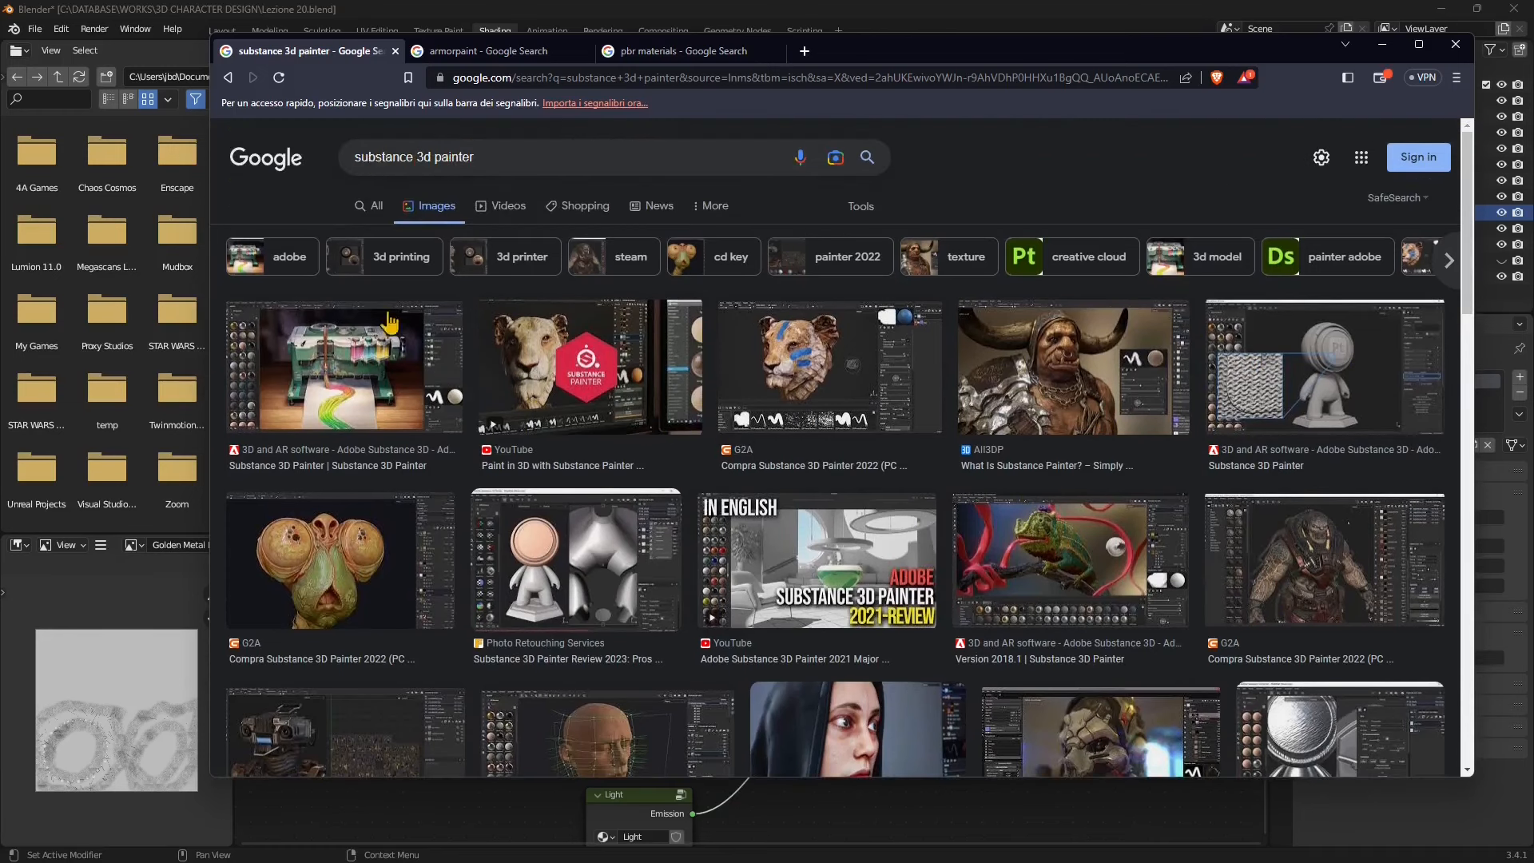
click(467, 52)
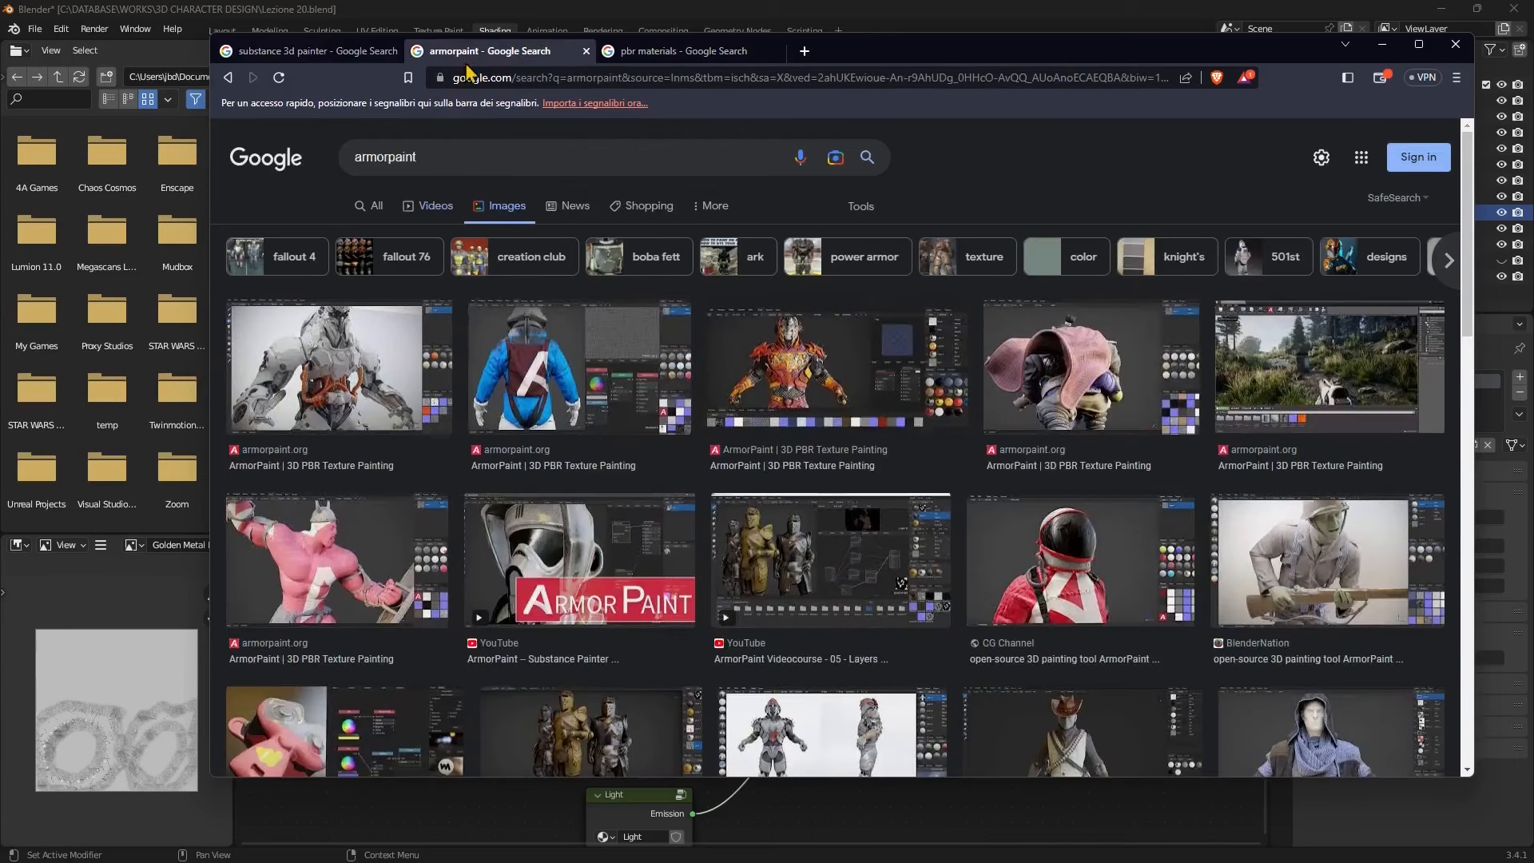
click(411, 155)
click(1093, 186)
click(329, 53)
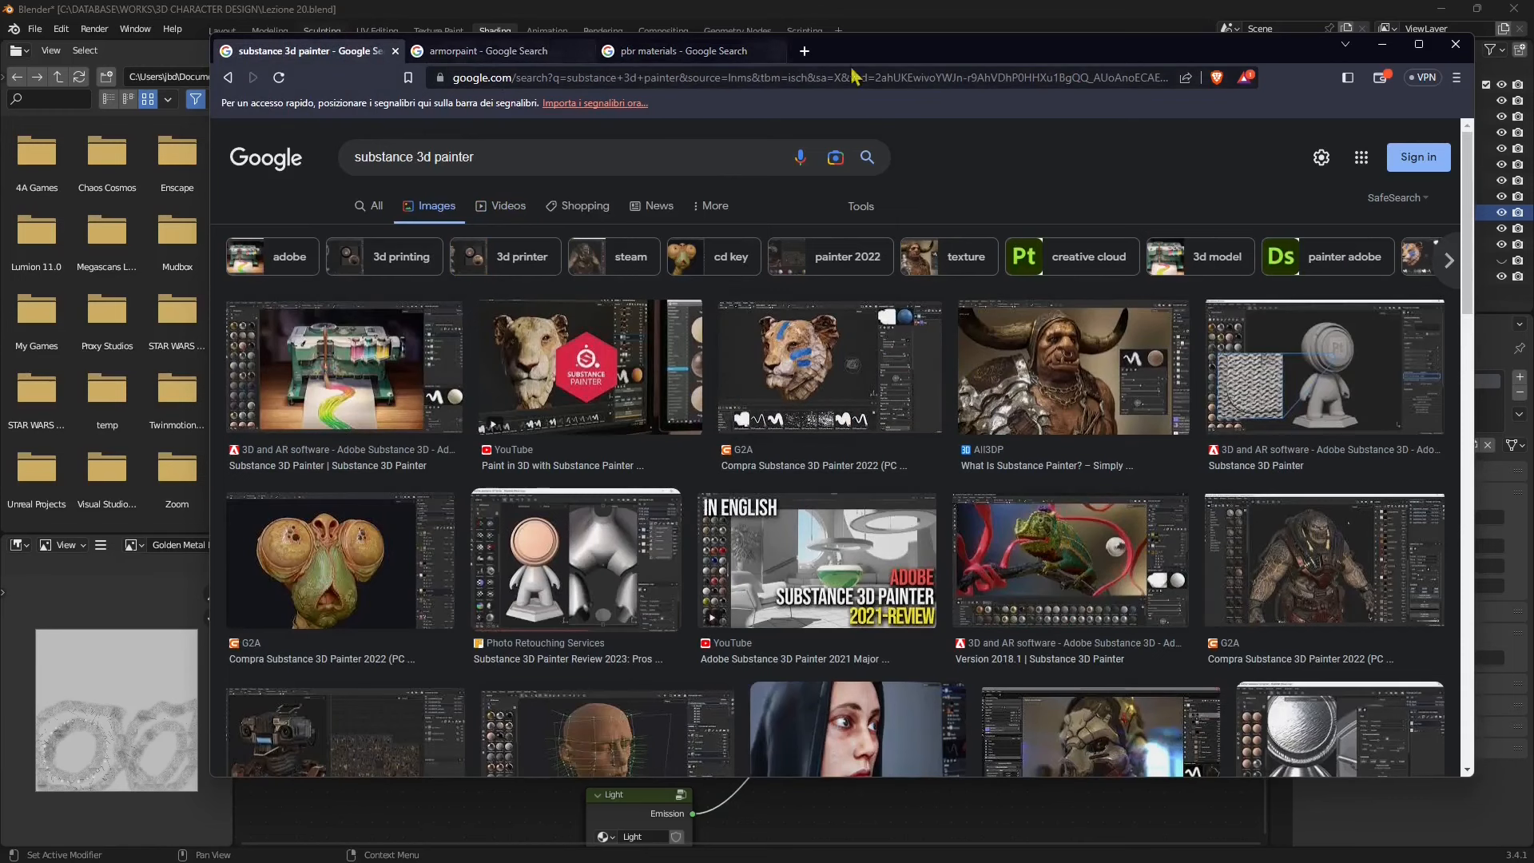
Switch back to Blender and reposition the Noise node slightly in the crown's Lava node tree
click(1382, 45)
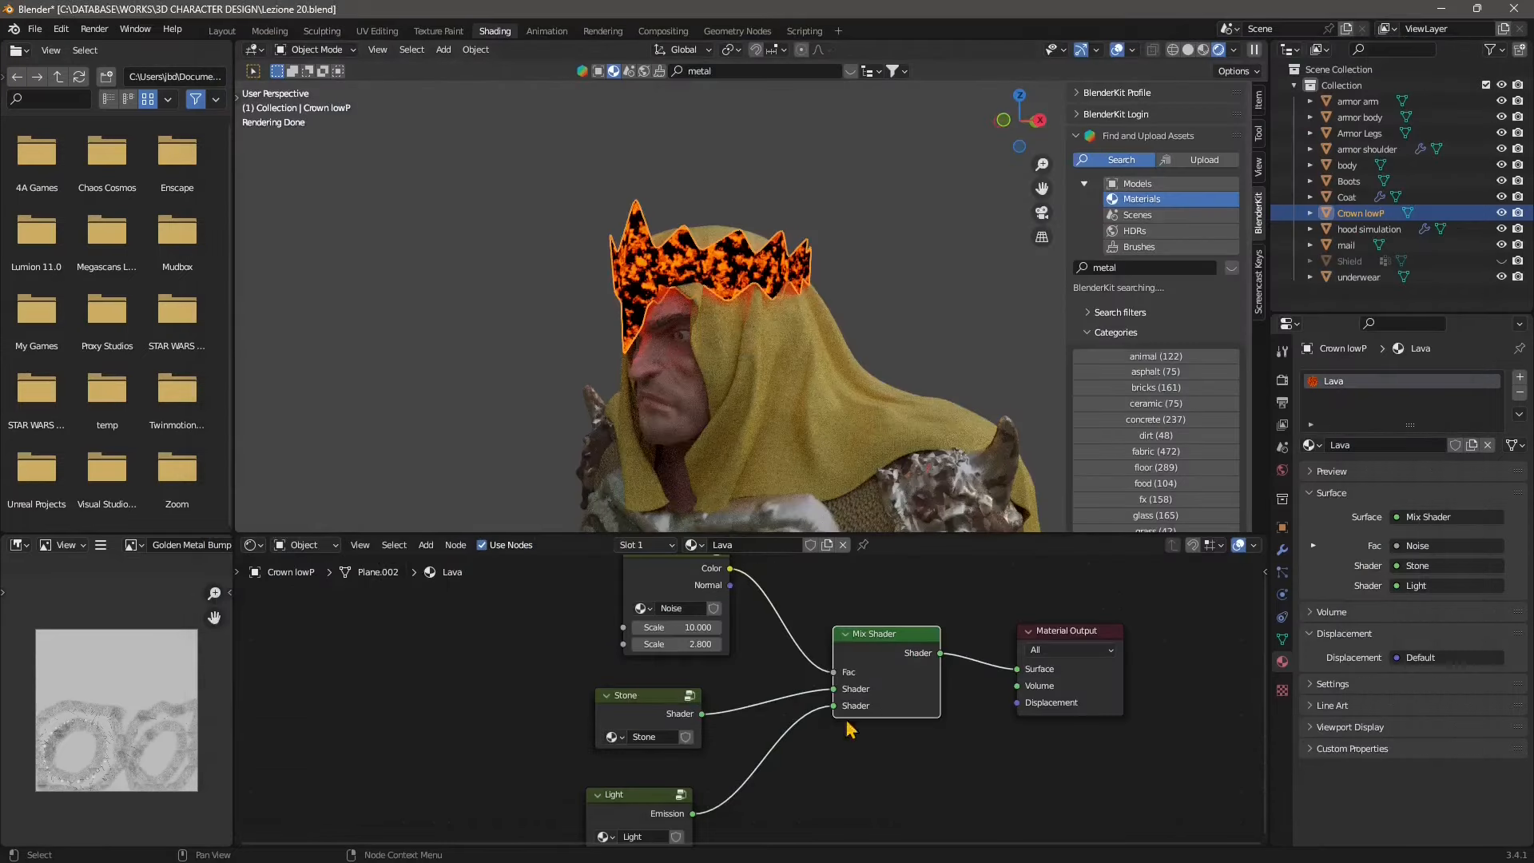
click(886, 641)
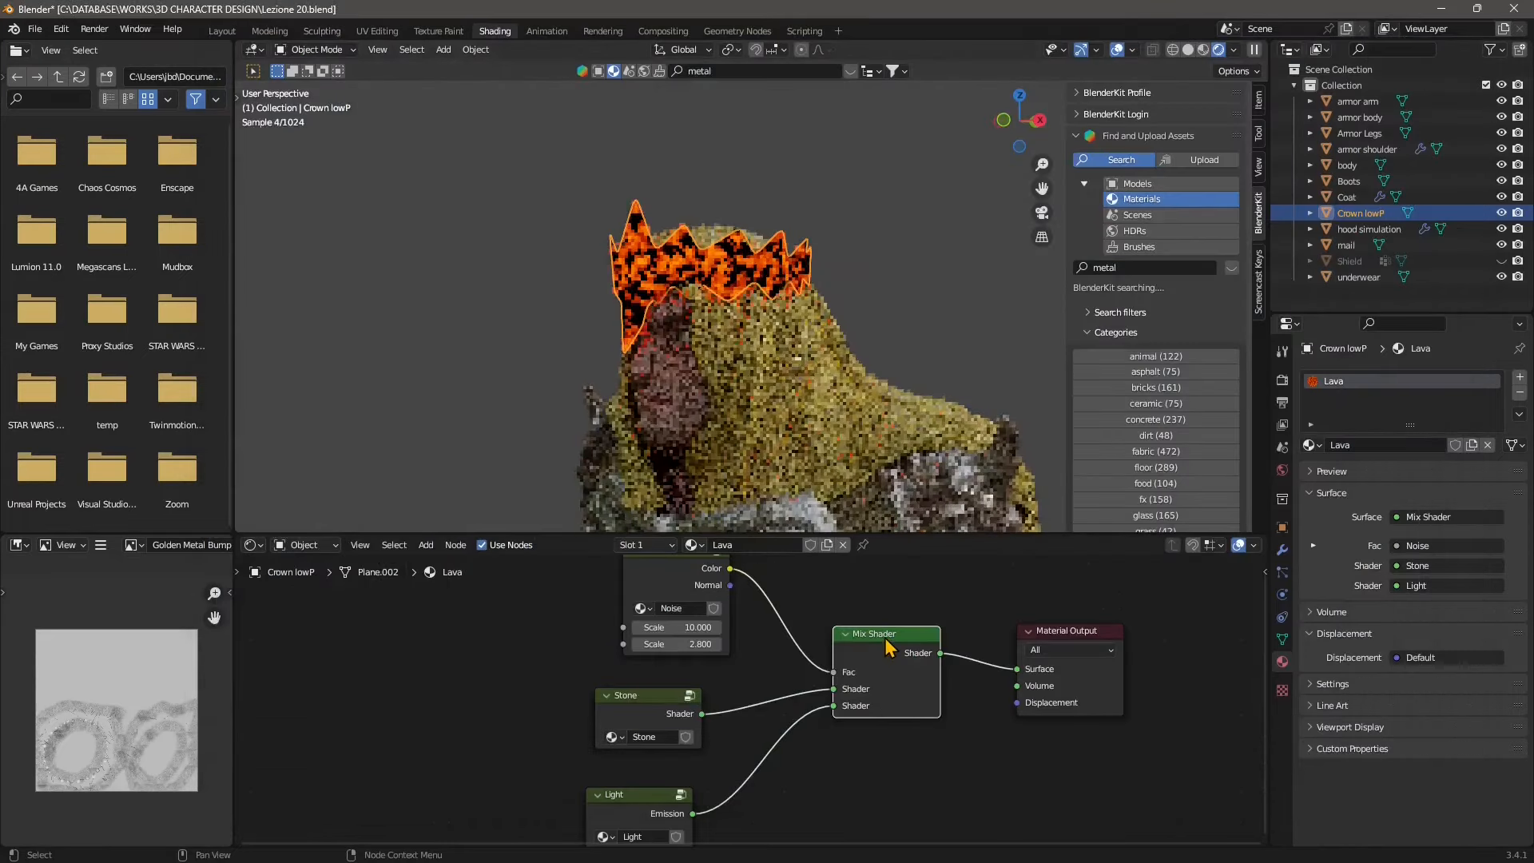
scroll(703, 711, down, 1)
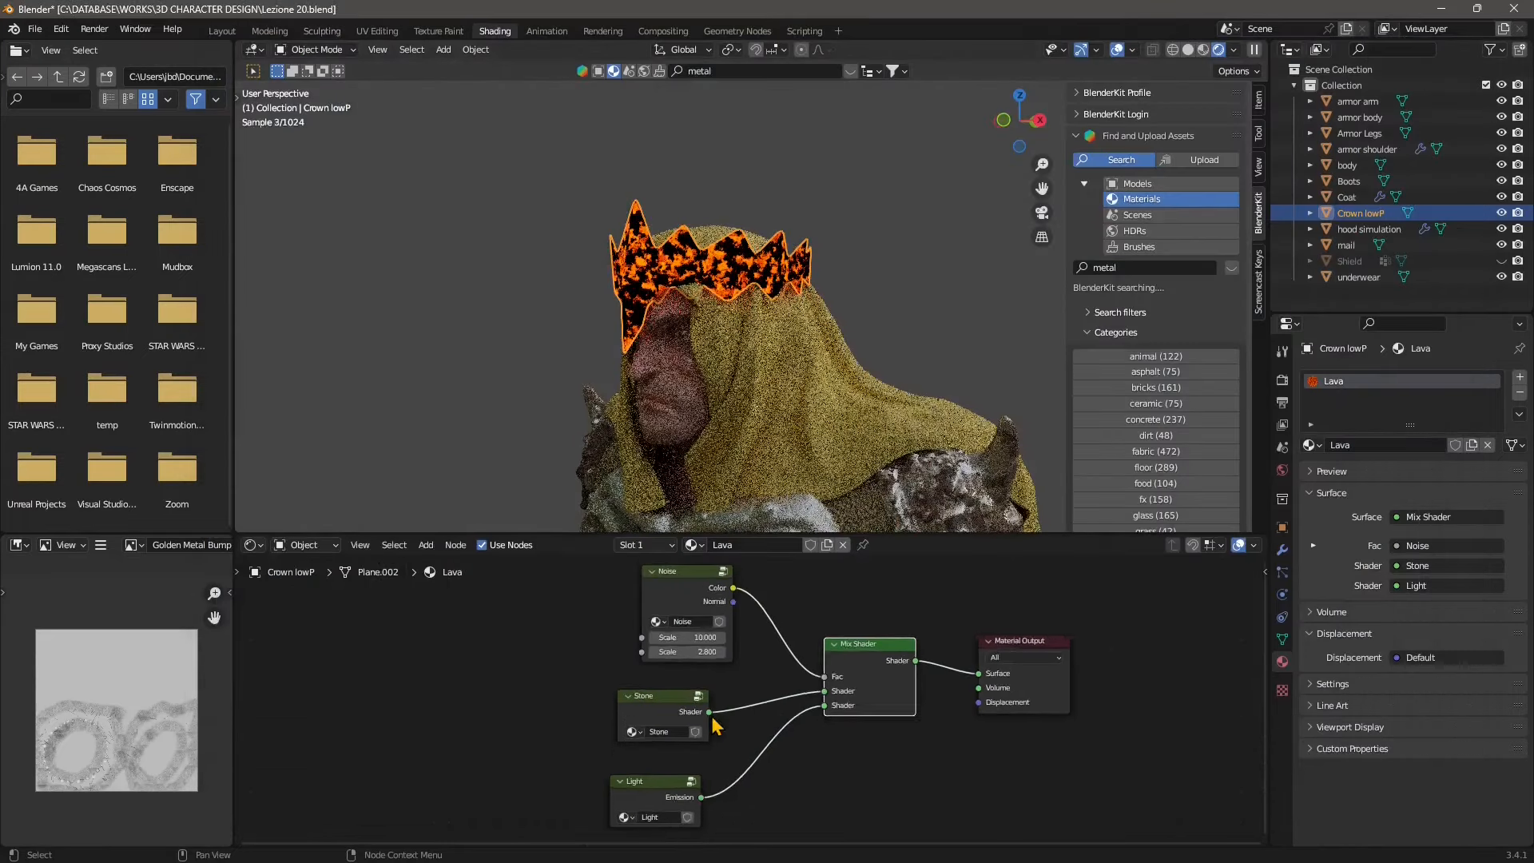
click(691, 580)
key(g)
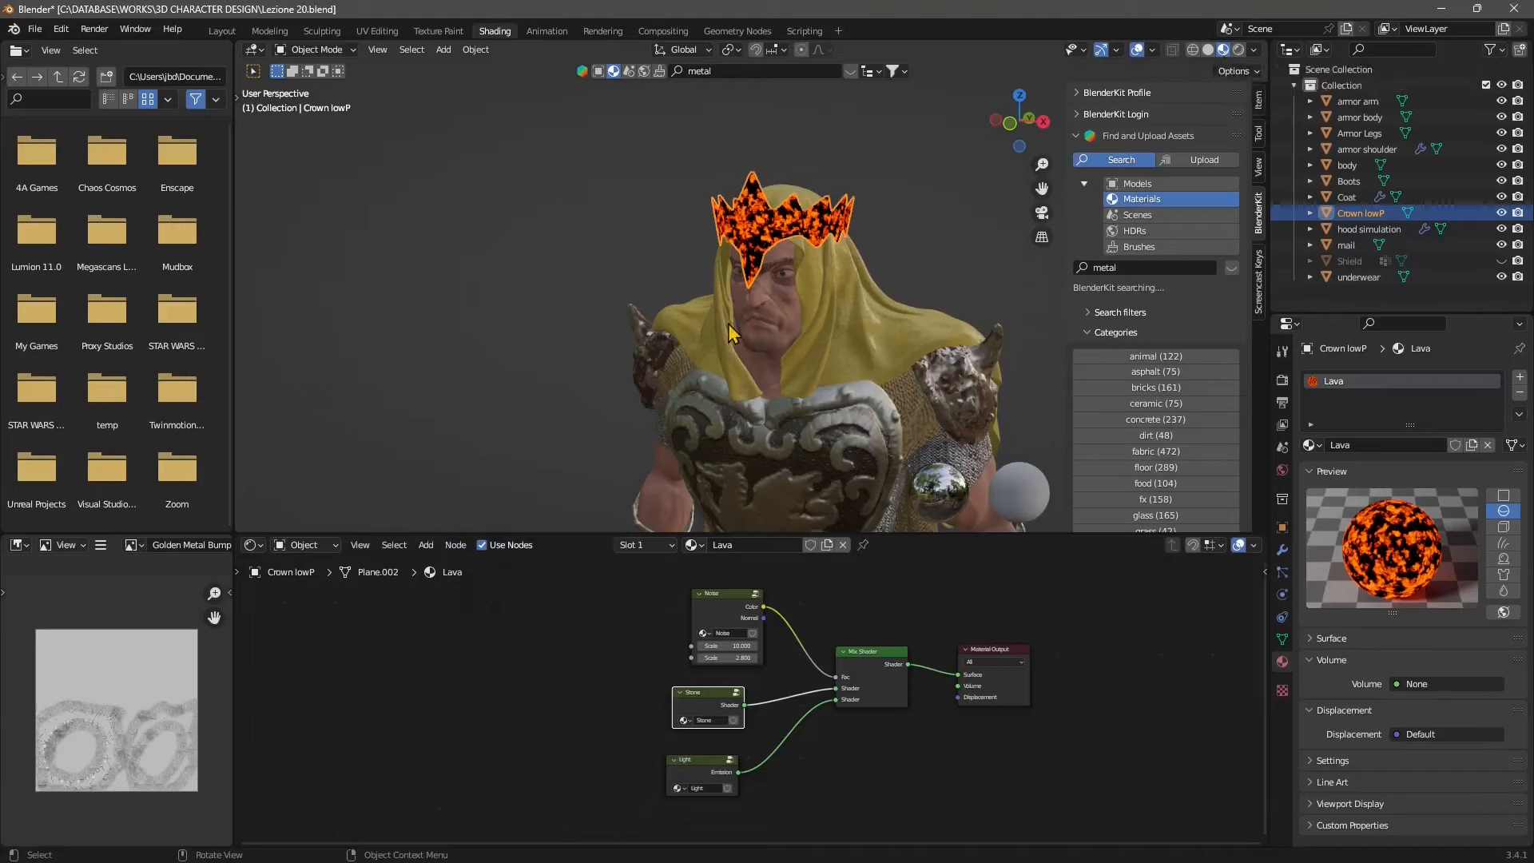
scroll(756, 698, up, 3)
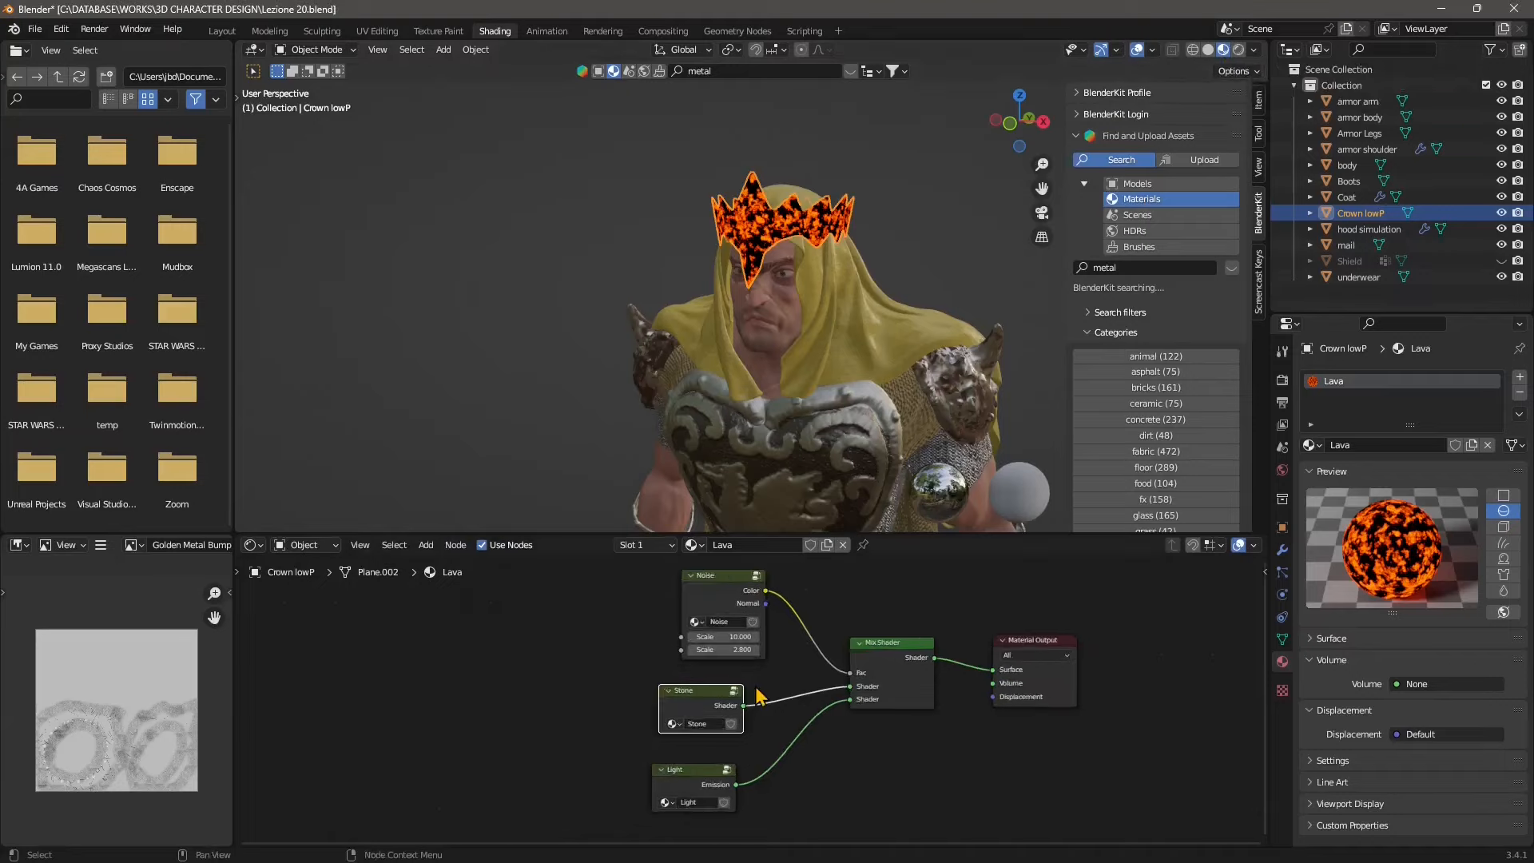
middle_drag(756, 689, 803, 749)
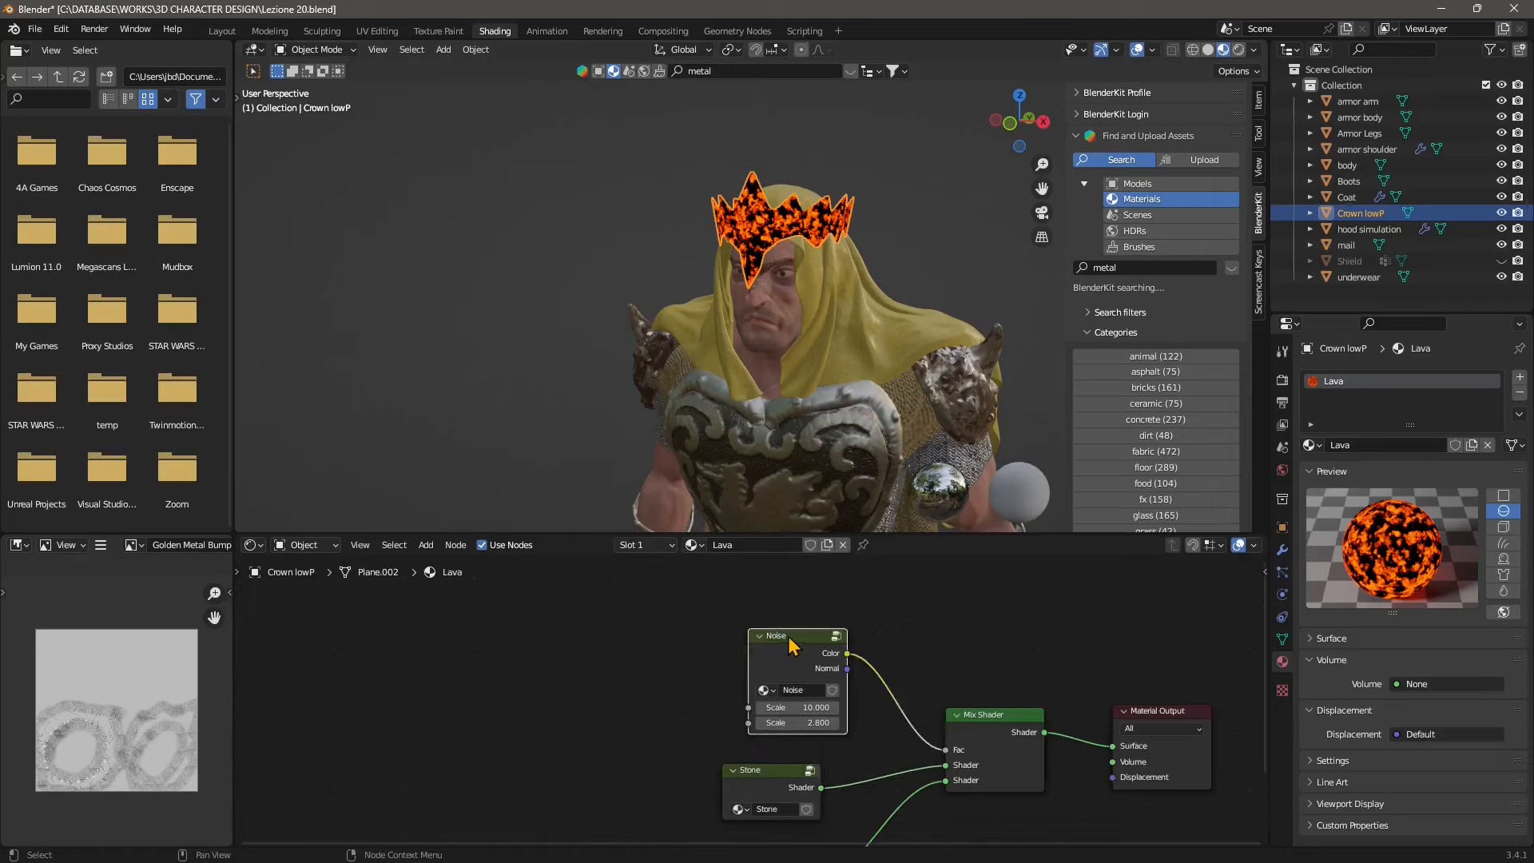
drag(789, 642, 798, 638)
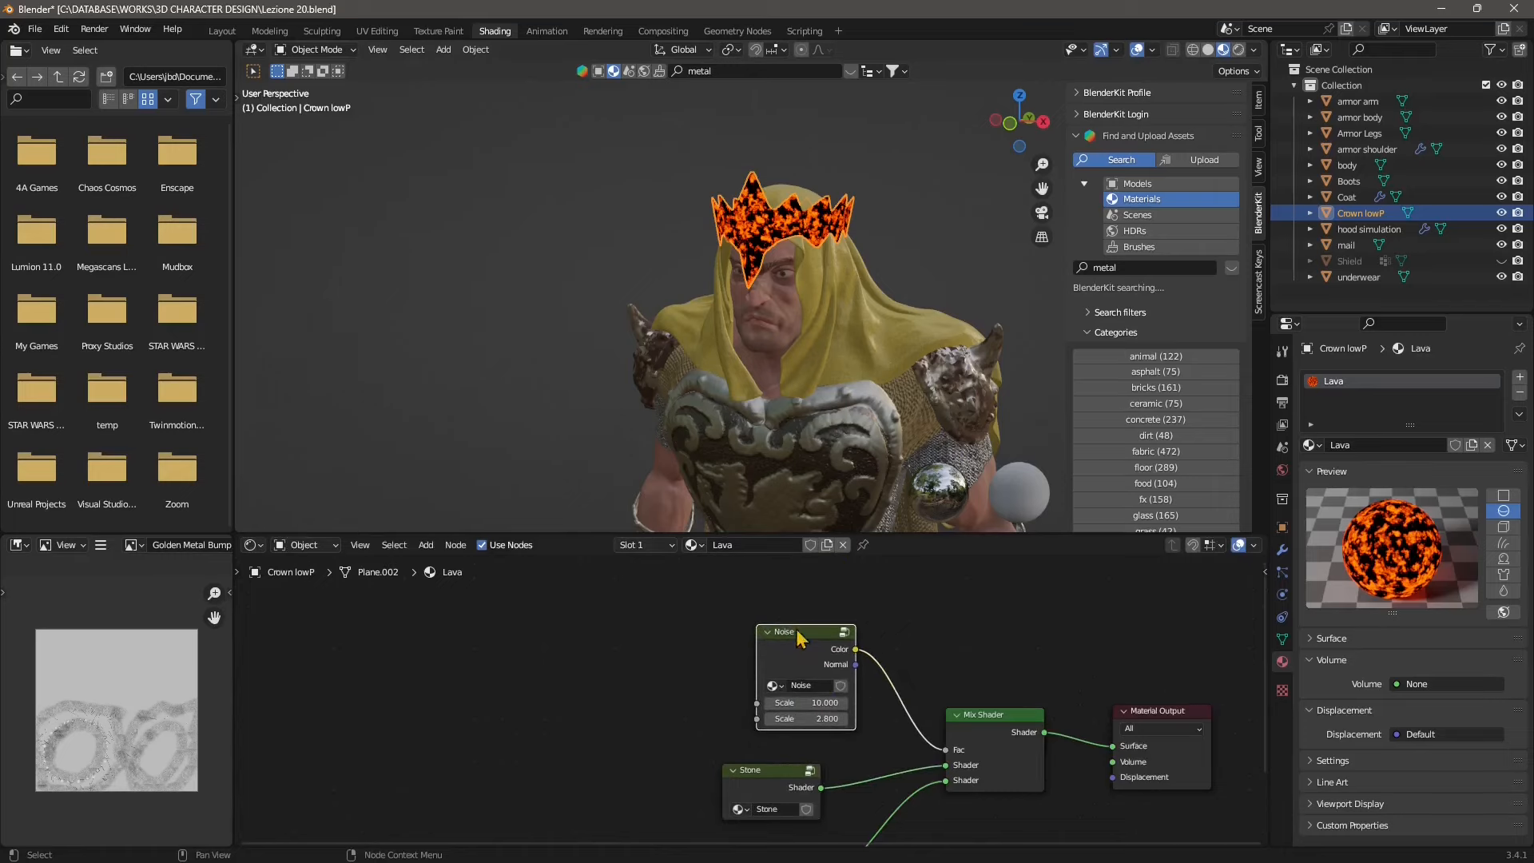
Open the Light node group of the Lava material for editing
scroll(799, 770, up, 1)
middle_drag(856, 773, 895, 627)
scroll(796, 708, up, 2)
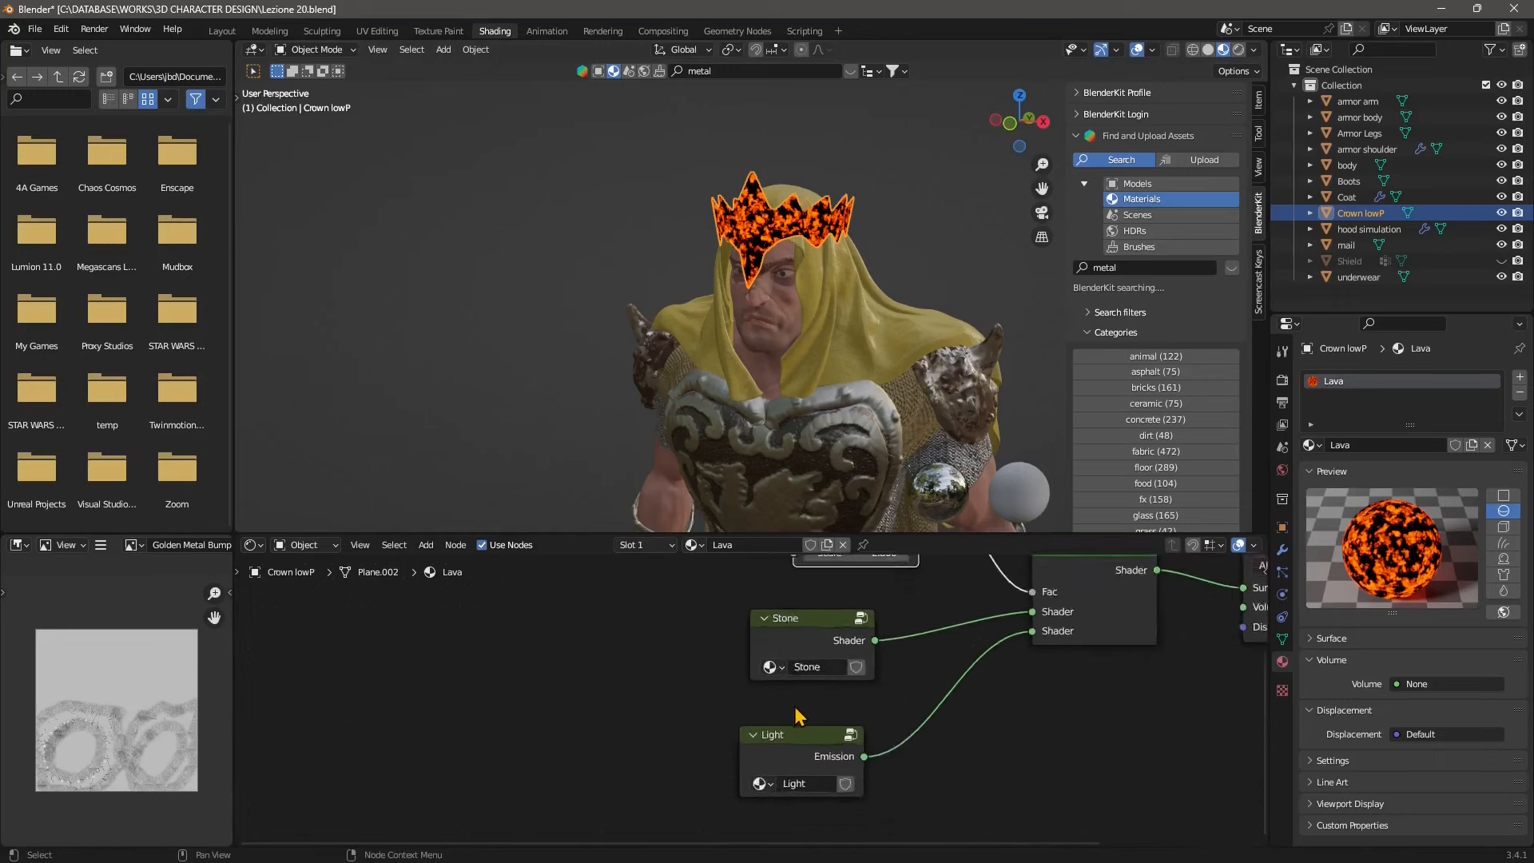
scroll(795, 712, up, 1)
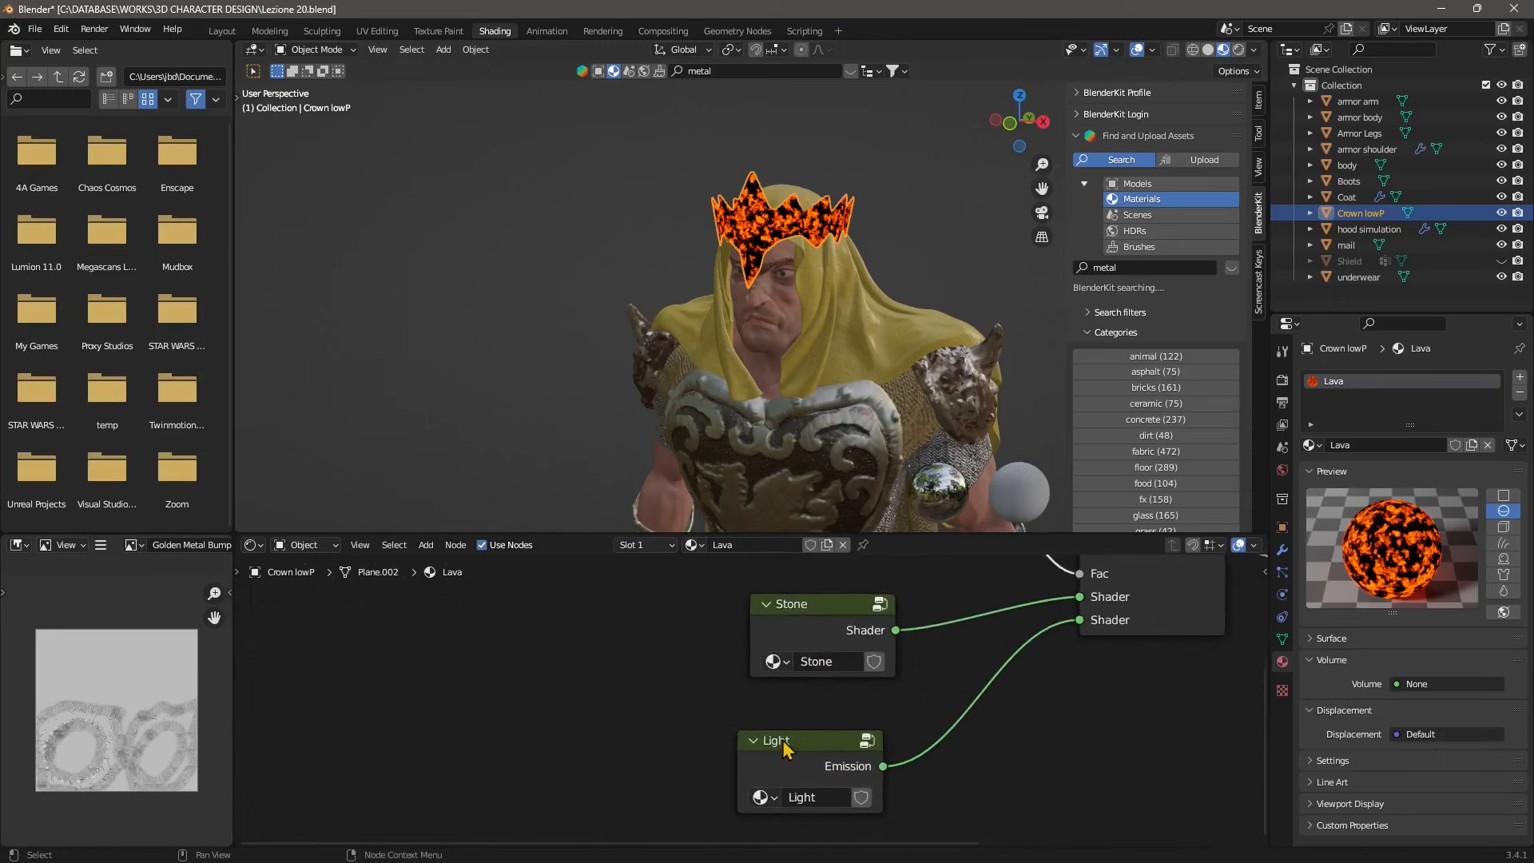
click(869, 748)
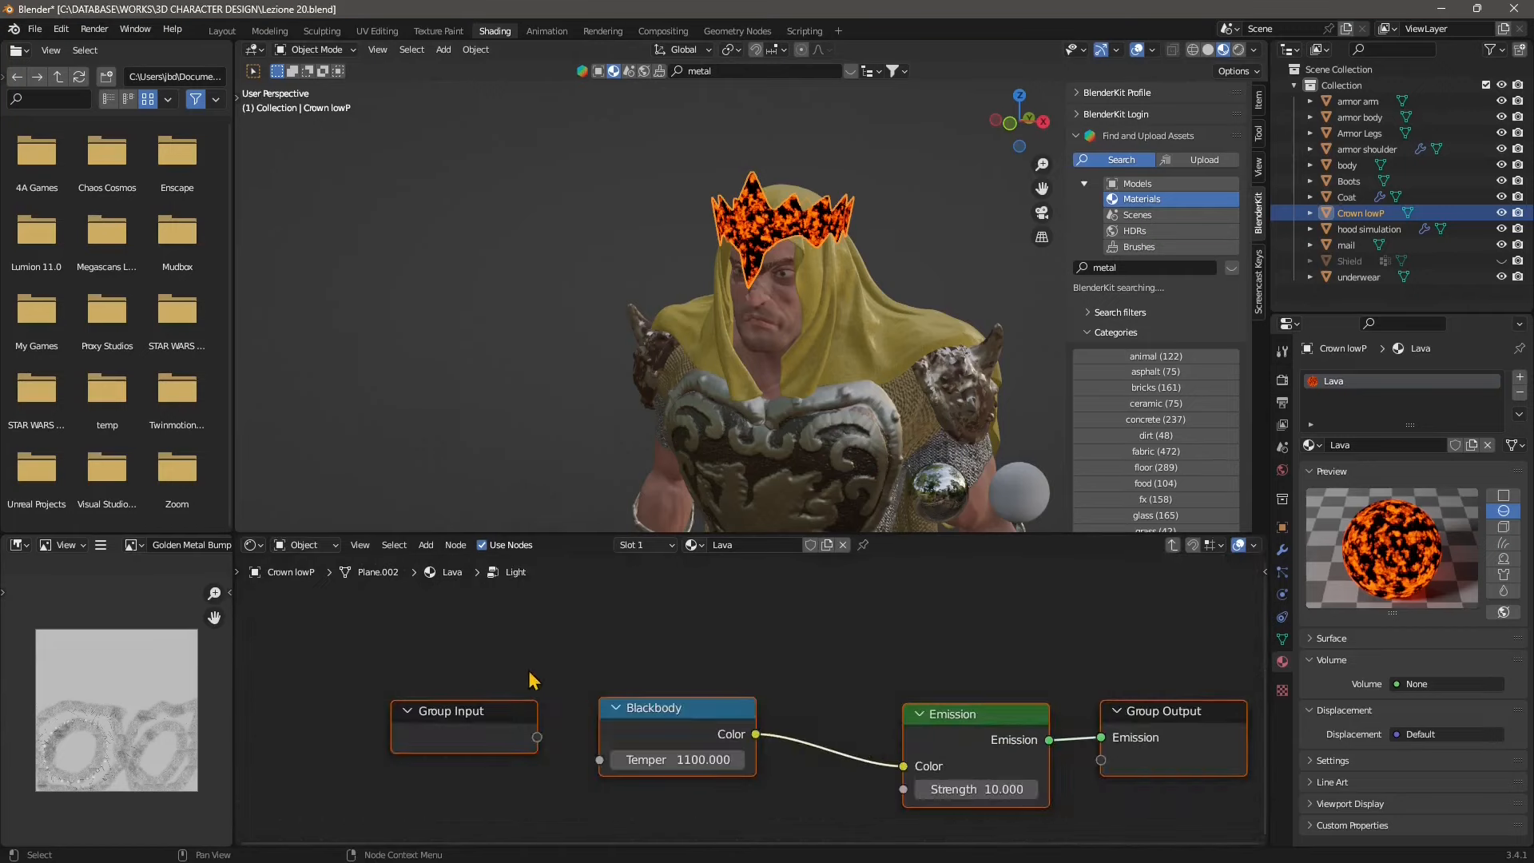
Move all nodes inside the Light group slightly upward together, then clear the node selection
scroll(533, 680, down, 5)
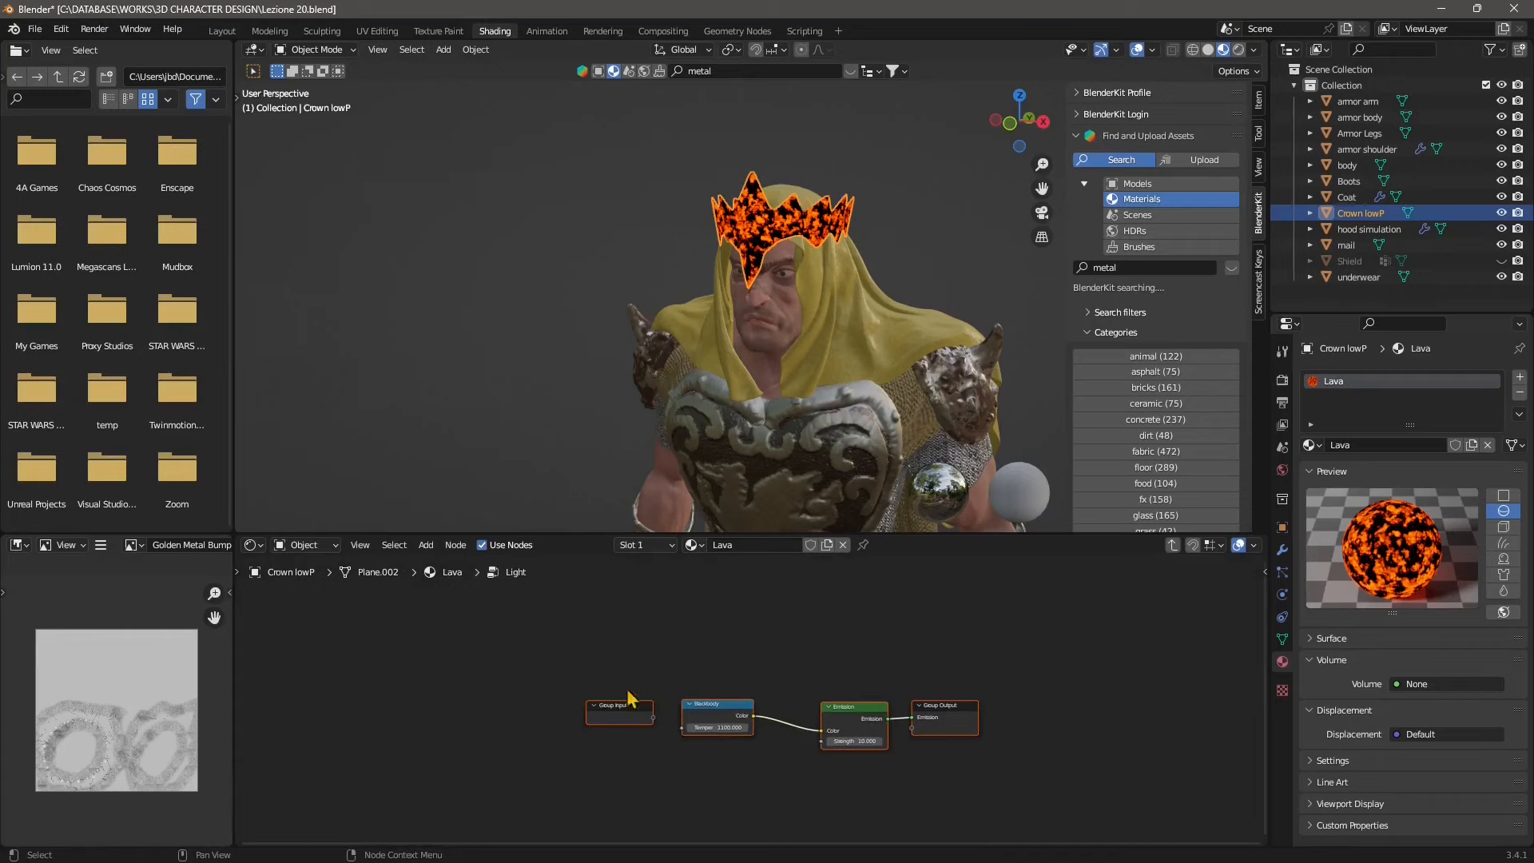
scroll(823, 718, up, 2)
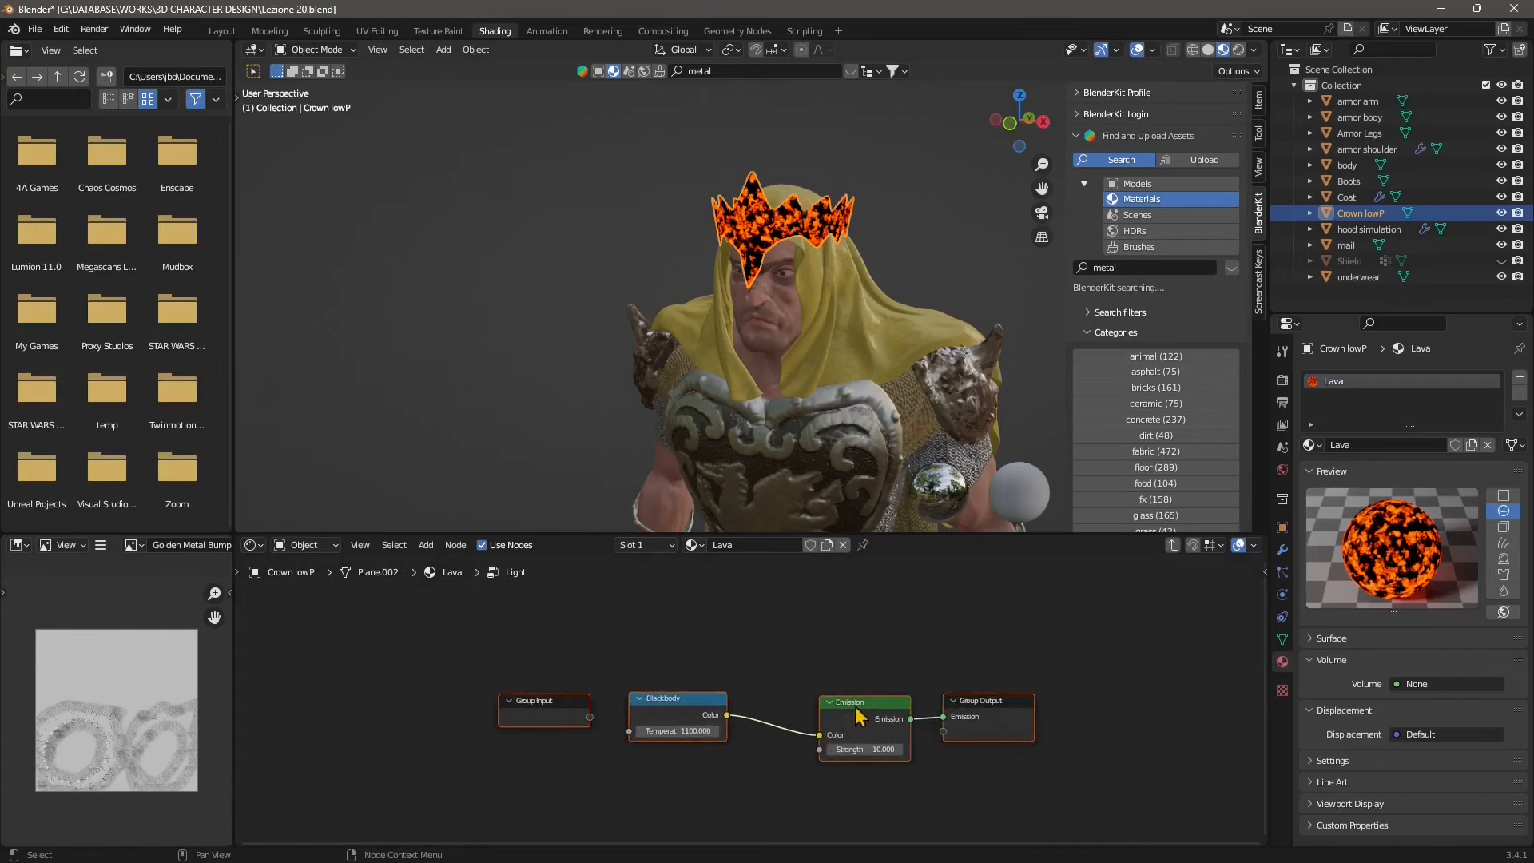
drag(859, 715, 854, 679)
click(854, 679)
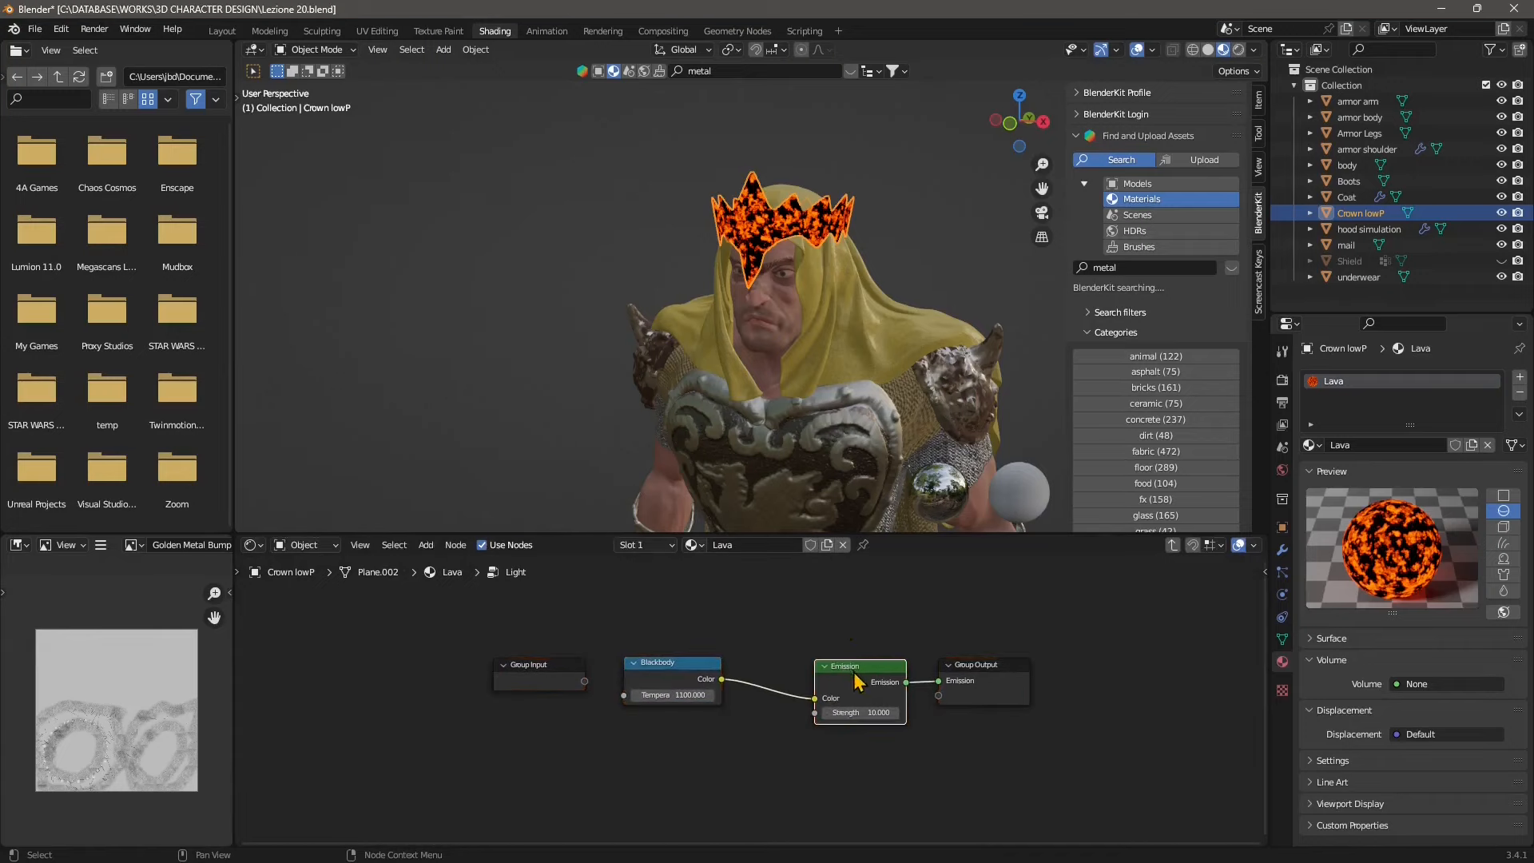
click(842, 622)
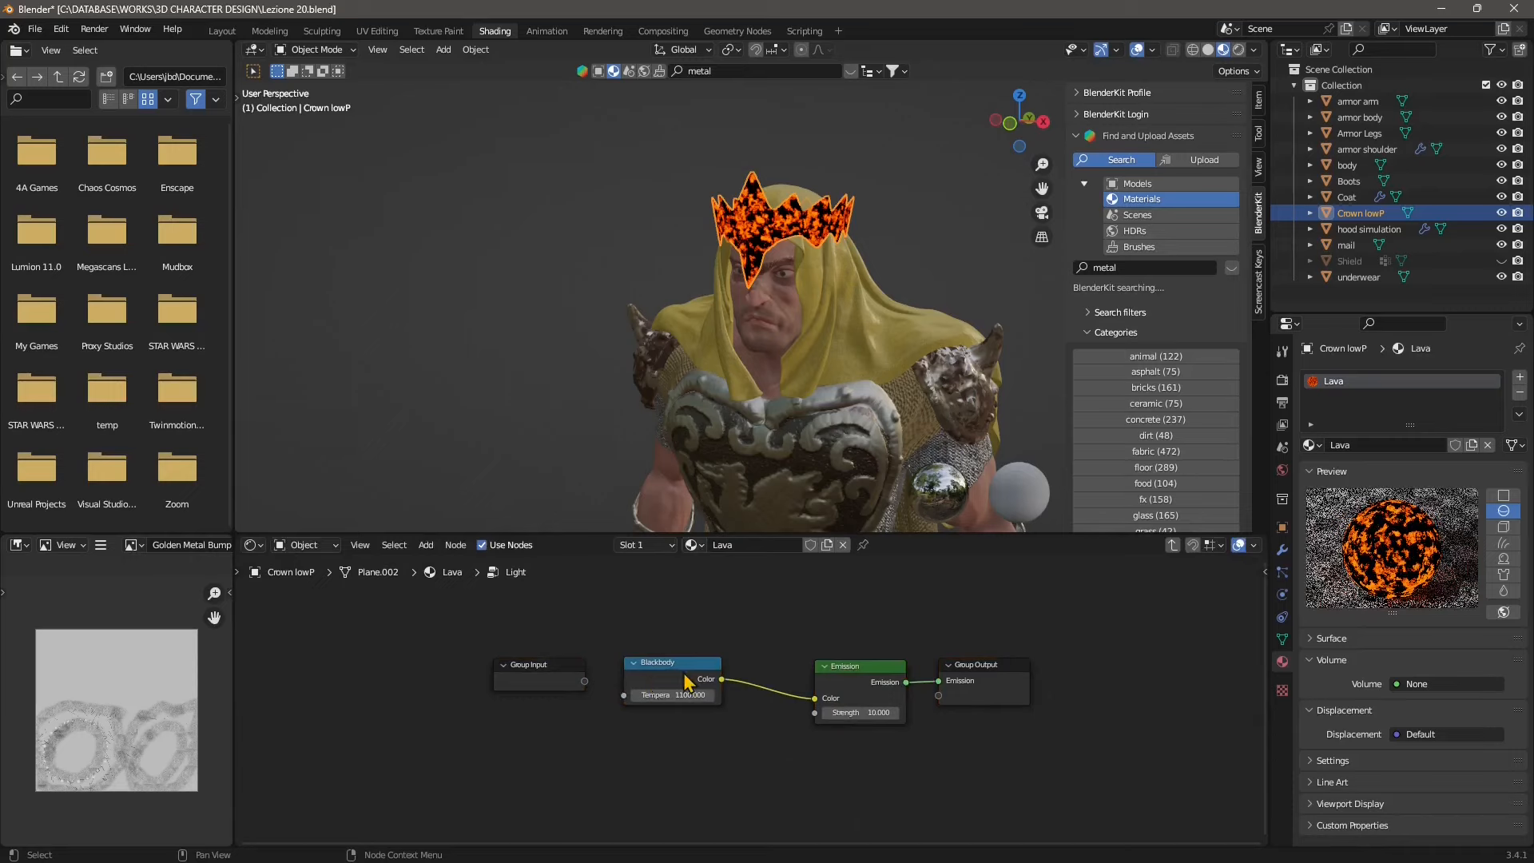